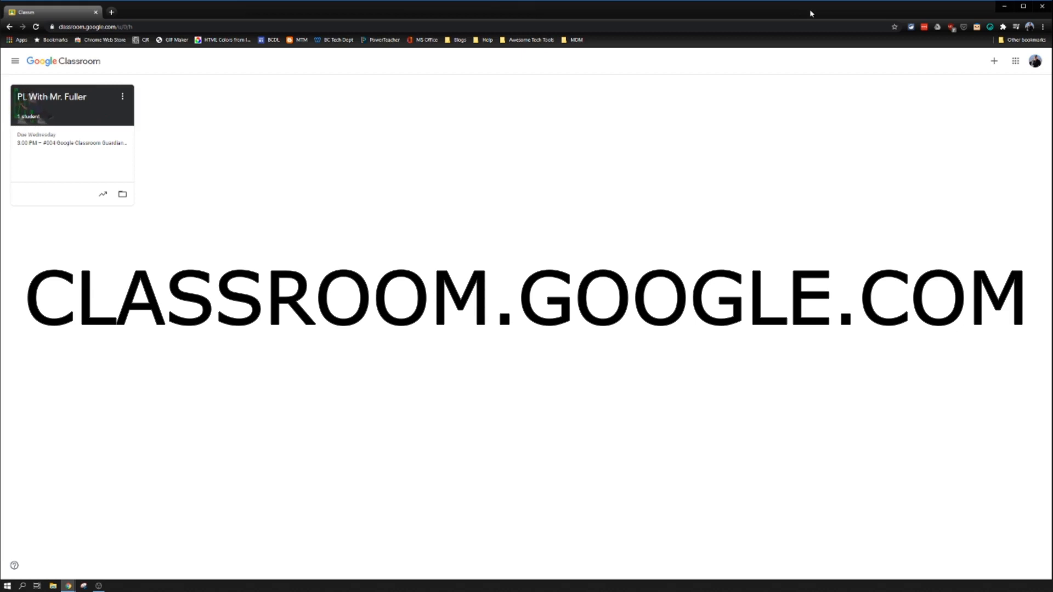
- Create a class named My 1st Class with subject Technology Department (Professional Development) and room The Cloud
{"action": "left_click", "coordinate": [994, 61]}
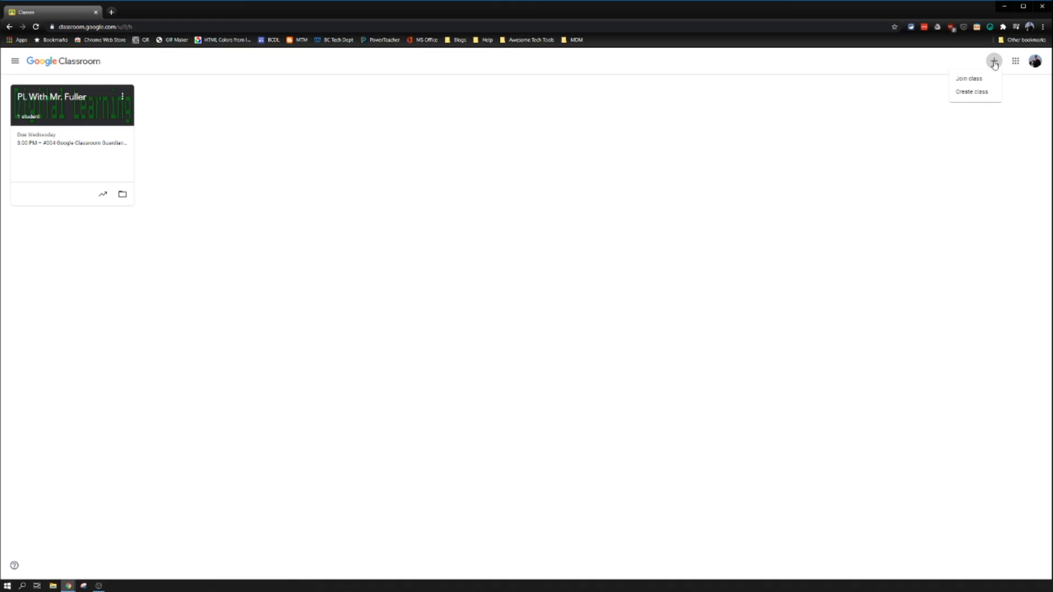
{"action": "left_click", "coordinate": [980, 93]}
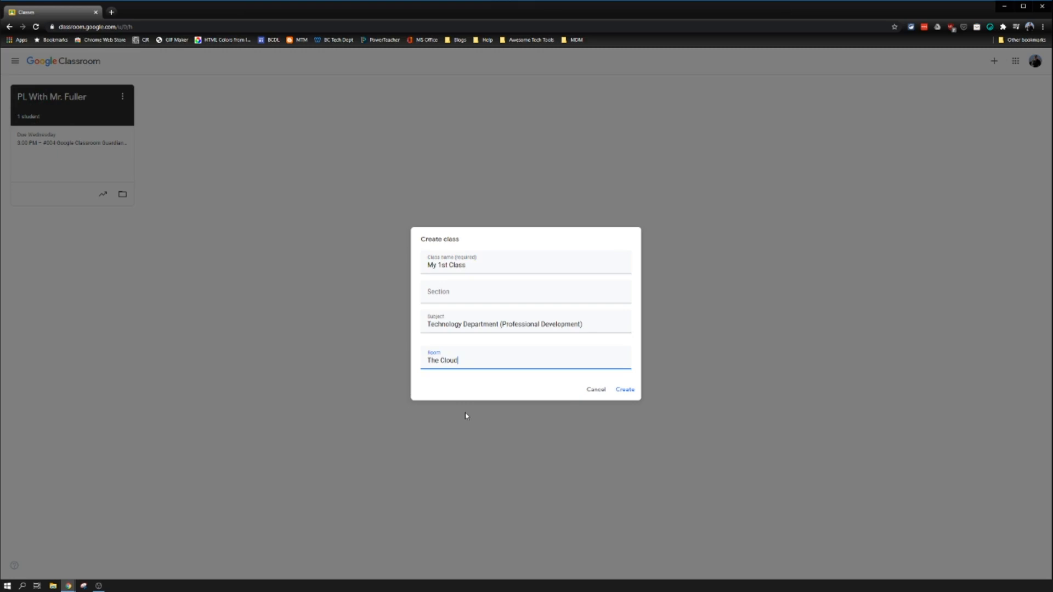
{"action": "left_click", "coordinate": [625, 390]}
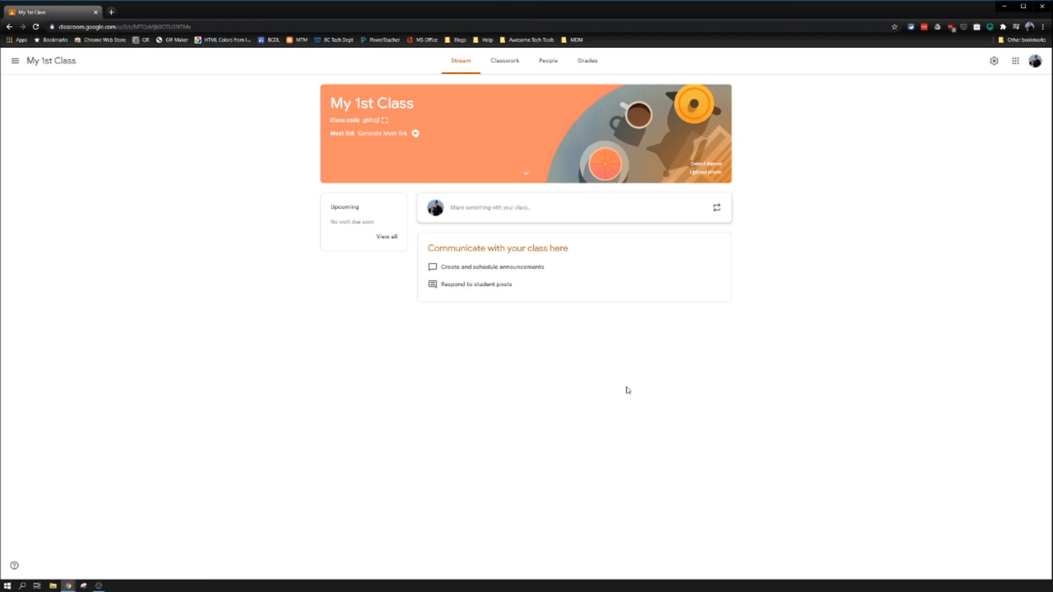
- Browse the theme gallery categories and apply the green theme with notebooks from the General category to the class
{"action": "left_click", "coordinate": [705, 165]}
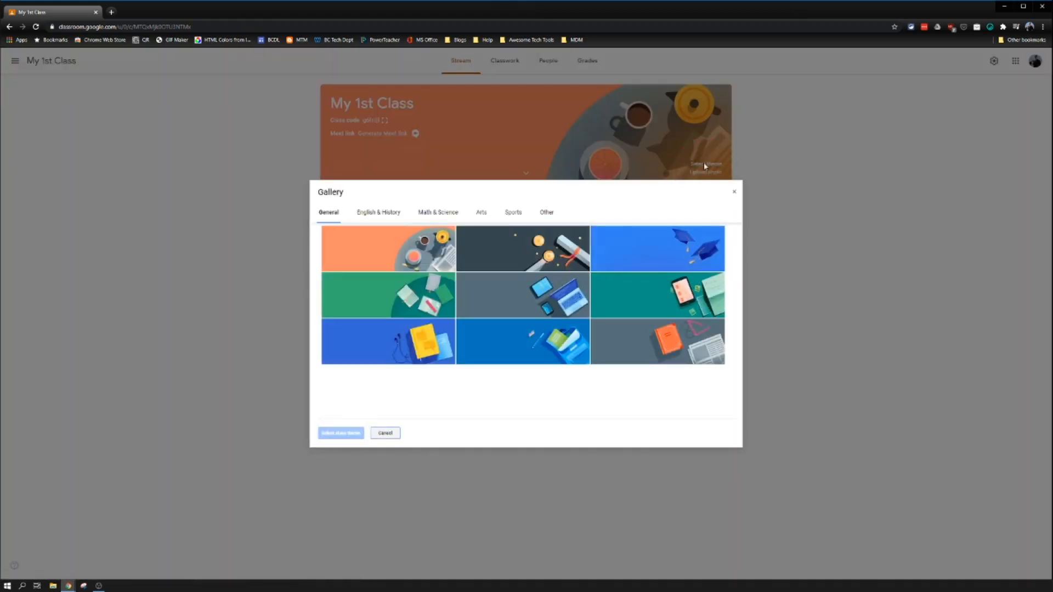
{"action": "left_click", "coordinate": [449, 334]}
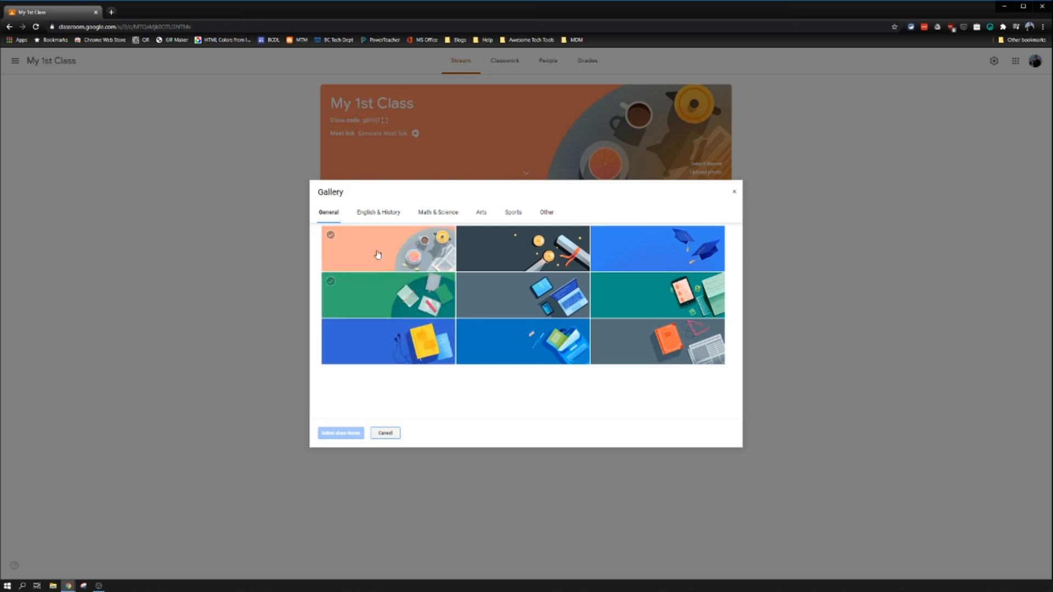
{"action": "left_click", "coordinate": [384, 214]}
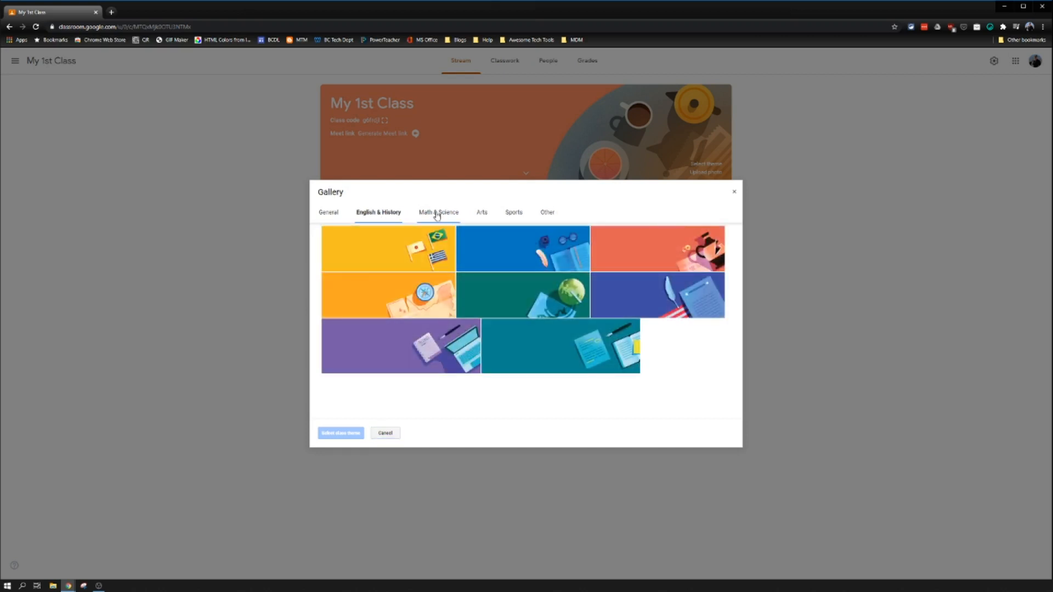
{"action": "left_click", "coordinate": [437, 214]}
{"action": "left_click", "coordinate": [480, 214]}
{"action": "left_click", "coordinate": [513, 214]}
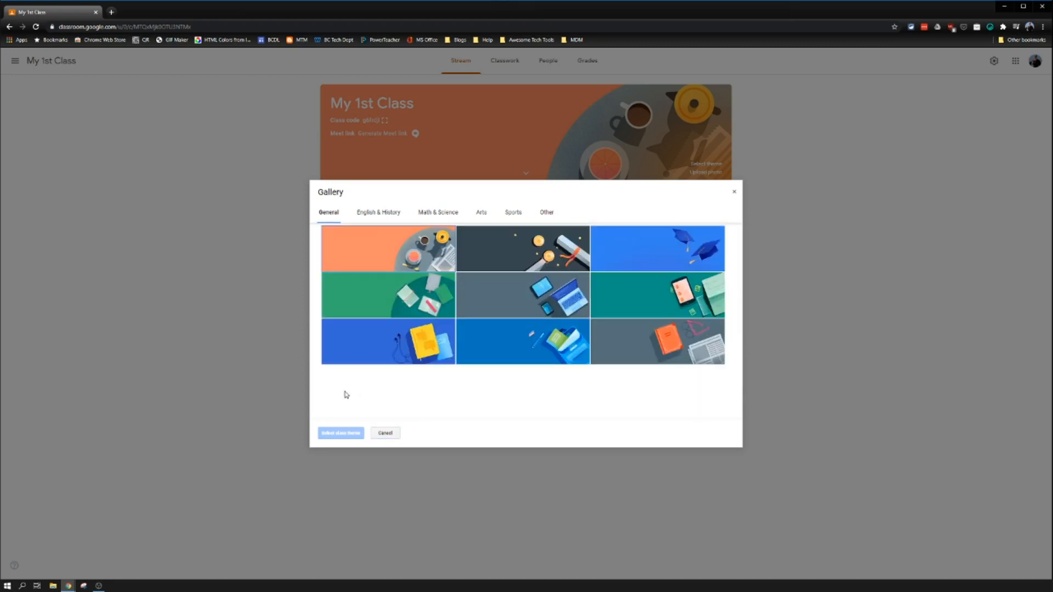
{"action": "left_click", "coordinate": [376, 343]}
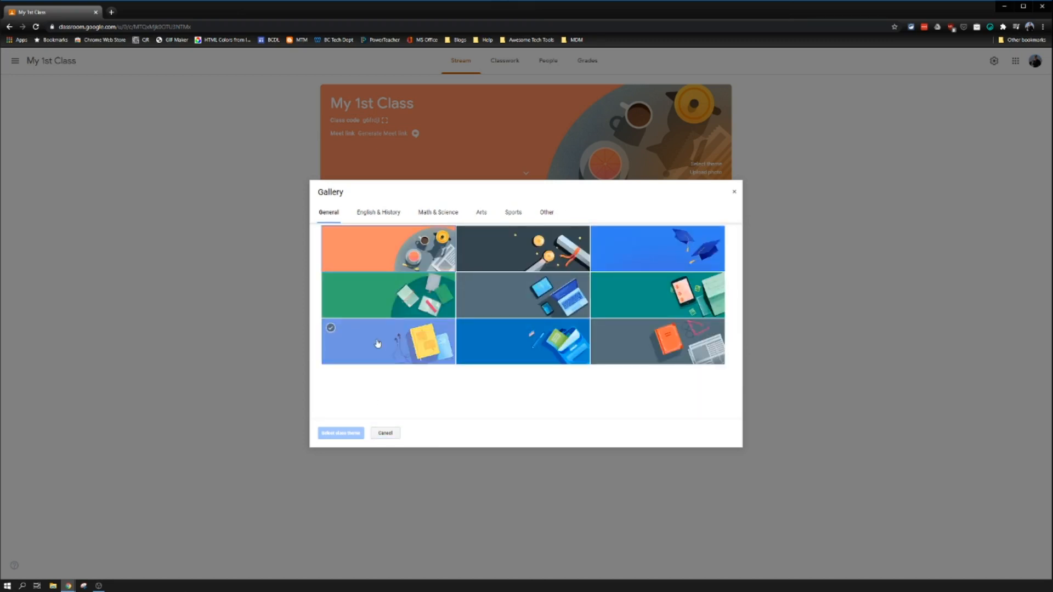
{"action": "left_click", "coordinate": [366, 292]}
{"action": "left_click", "coordinate": [340, 433]}
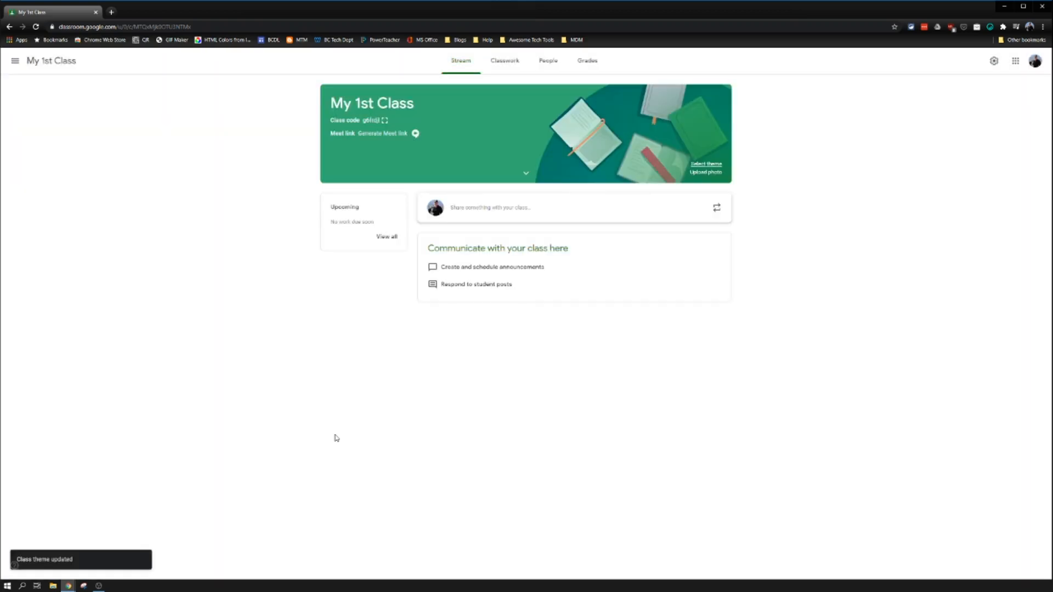
- Examine the class name and Meet link in the class banner, and open the stream's announcement composer
{"action": "left_click_drag", "start_coordinate": [330, 103], "coordinate": [420, 104]}
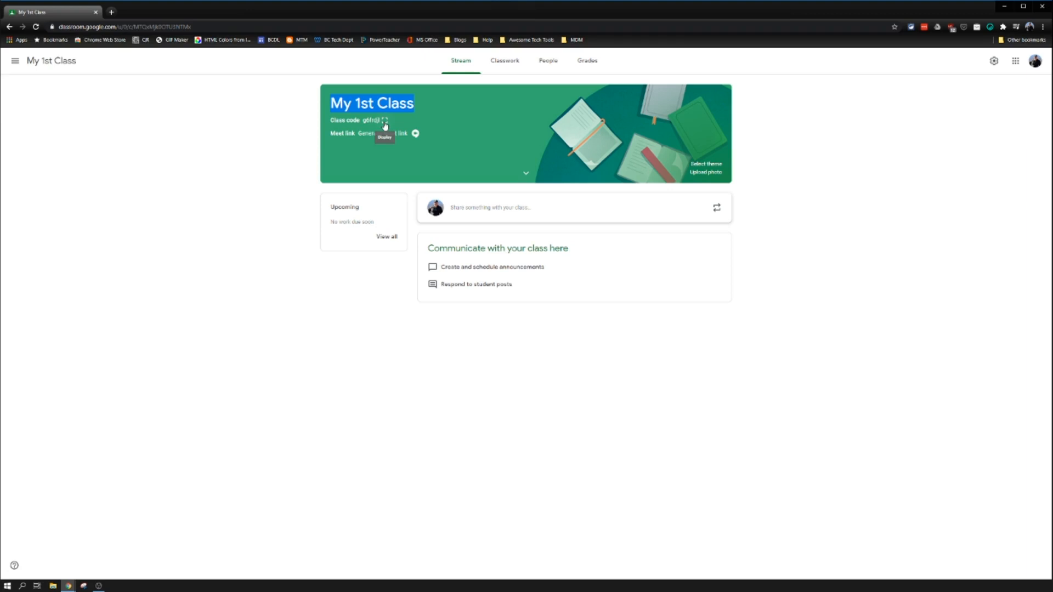
{"action": "left_click", "coordinate": [331, 138]}
{"action": "left_click_drag", "start_coordinate": [331, 134], "coordinate": [408, 134]}
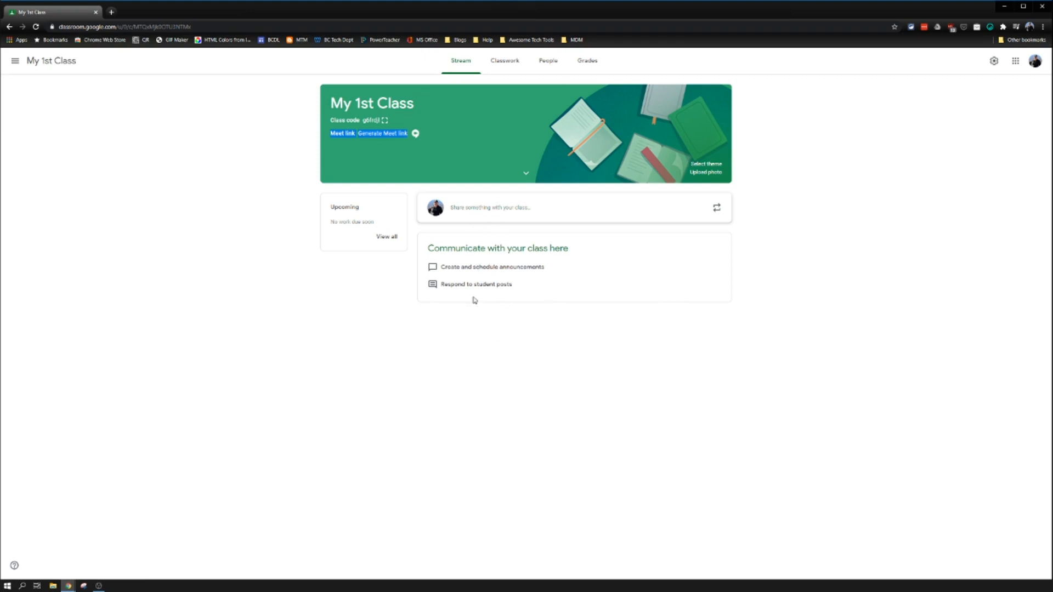
{"action": "left_click", "coordinate": [513, 340]}
{"action": "left_click", "coordinate": [487, 209]}
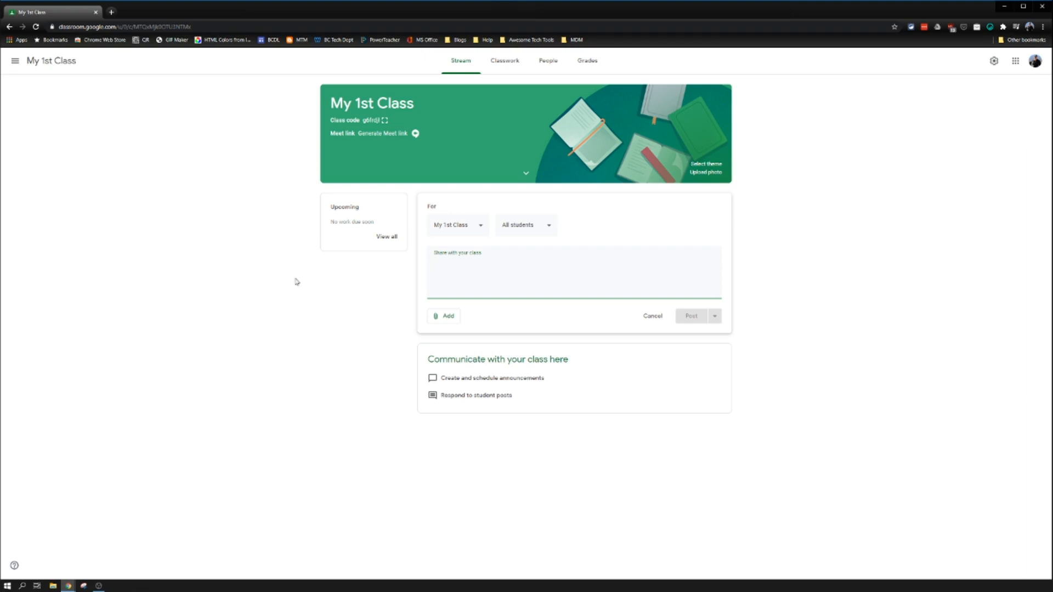
- Reuse the #008 Google Expeditions post from the archived PL class as classwork, with new copies of all attachments
{"action": "left_click", "coordinate": [500, 65]}
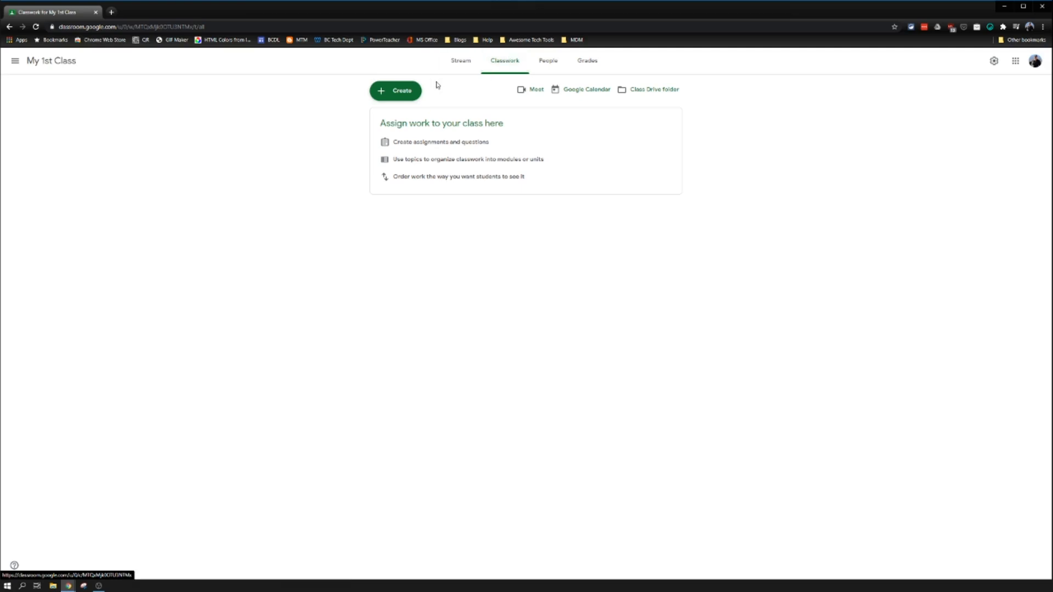
{"action": "left_click", "coordinate": [406, 93]}
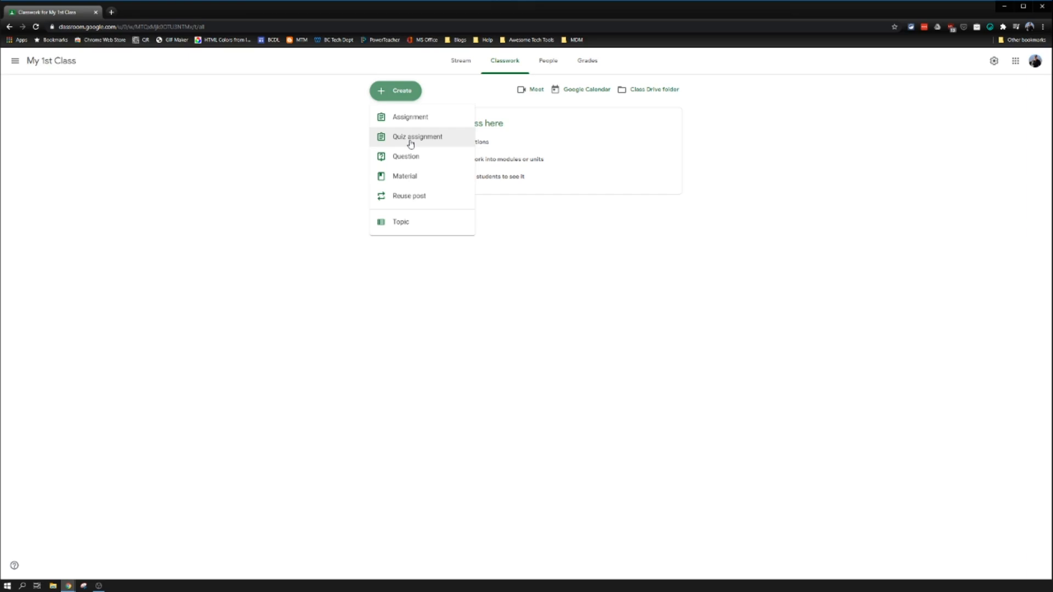
{"action": "left_click", "coordinate": [399, 201]}
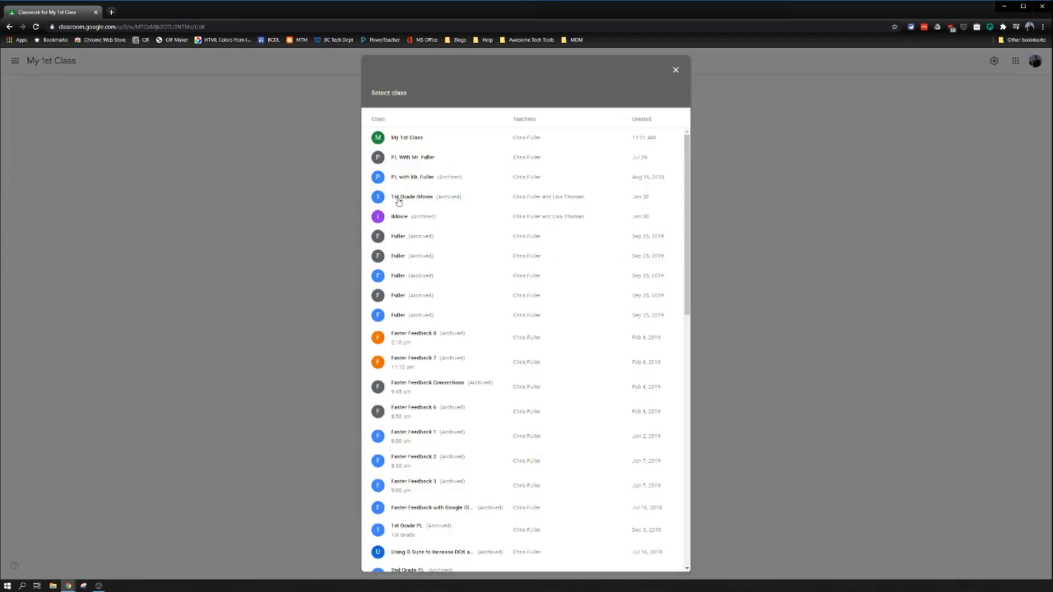
{"action": "scroll", "coordinate": [417, 405], "scroll_direction": "down", "scroll_amount": 5}
{"action": "scroll", "coordinate": [416, 400], "scroll_direction": "up", "scroll_amount": 5}
{"action": "left_click", "coordinate": [427, 178]}
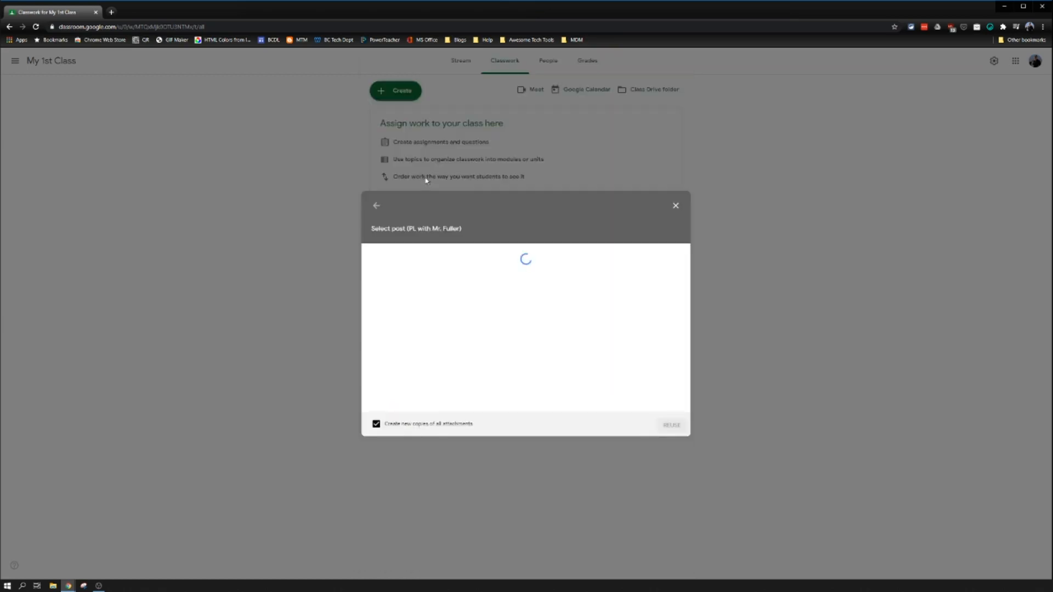
{"action": "scroll", "coordinate": [428, 244], "scroll_direction": "down", "scroll_amount": 1}
{"action": "scroll", "coordinate": [430, 243], "scroll_direction": "down", "scroll_amount": 3}
{"action": "left_click", "coordinate": [407, 320]}
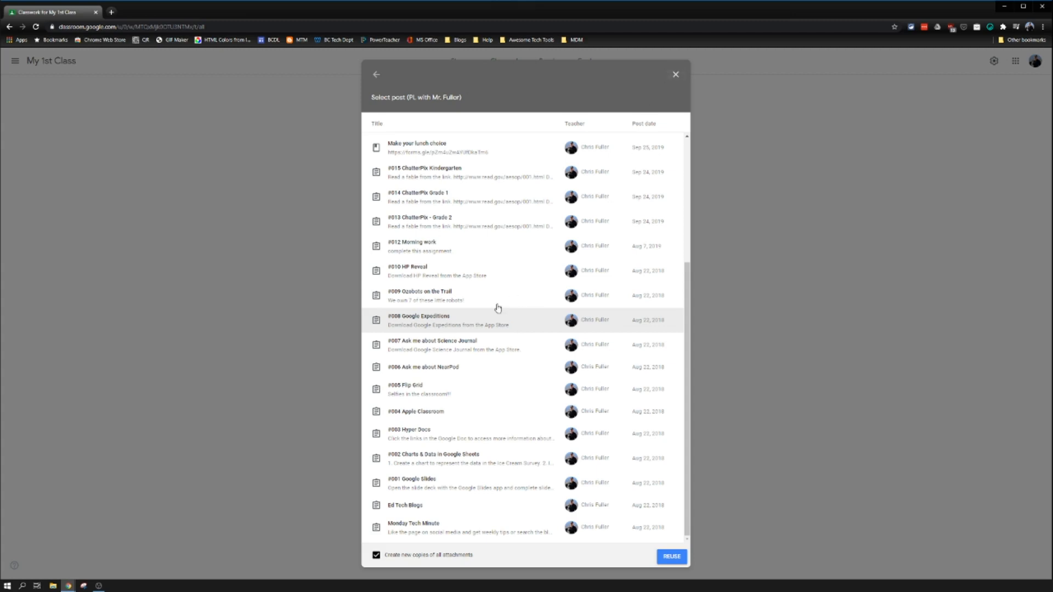
{"action": "left_click", "coordinate": [672, 559]}
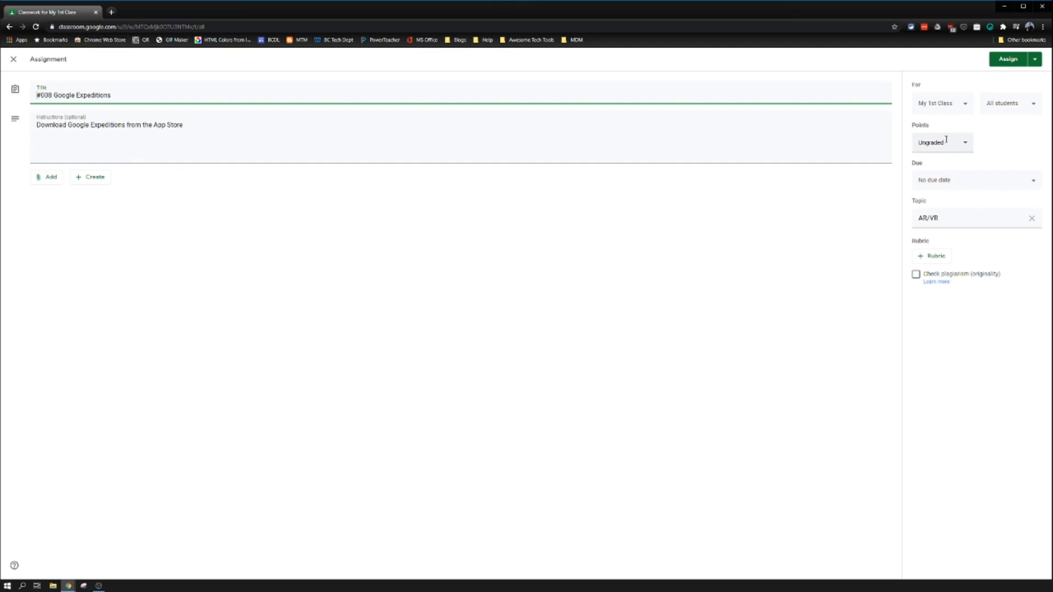
- Check the reused assignment's student selection, and close and delete the Google Expeditions draft
{"action": "left_click", "coordinate": [1014, 103]}
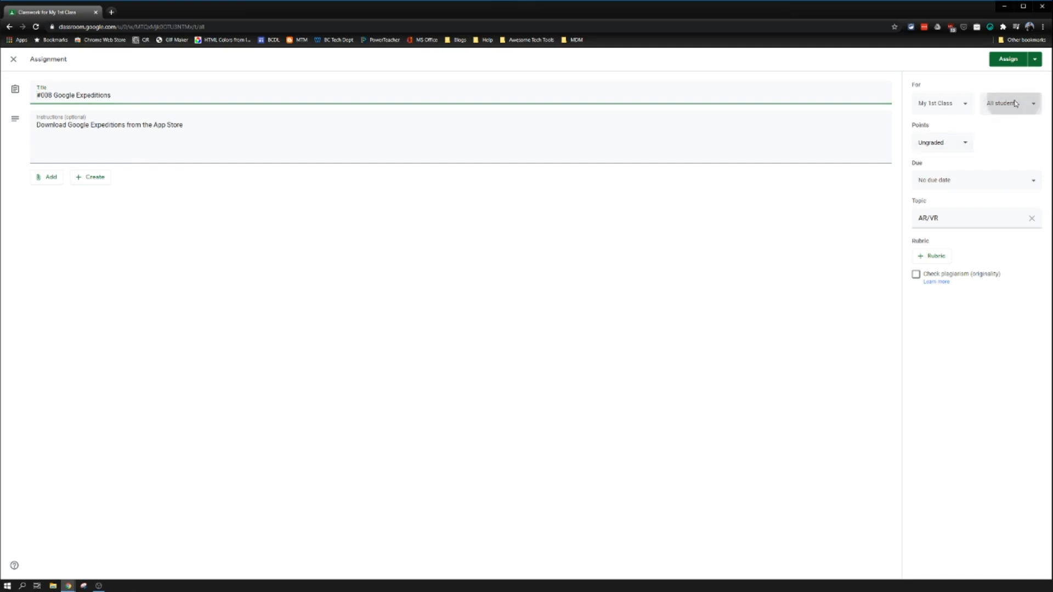
{"action": "left_click", "coordinate": [1010, 84]}
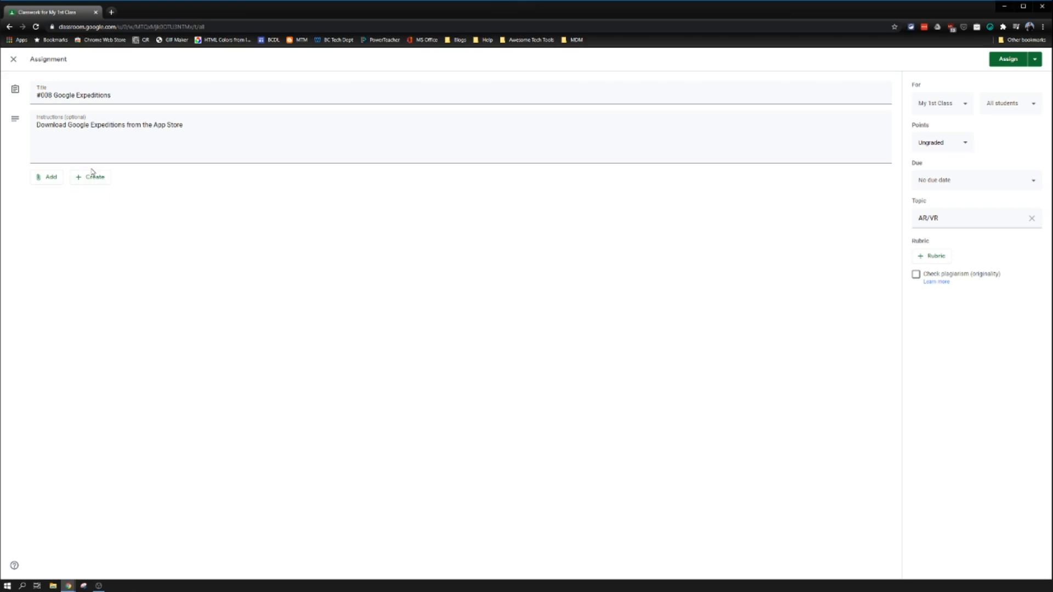
{"action": "left_click", "coordinate": [14, 60]}
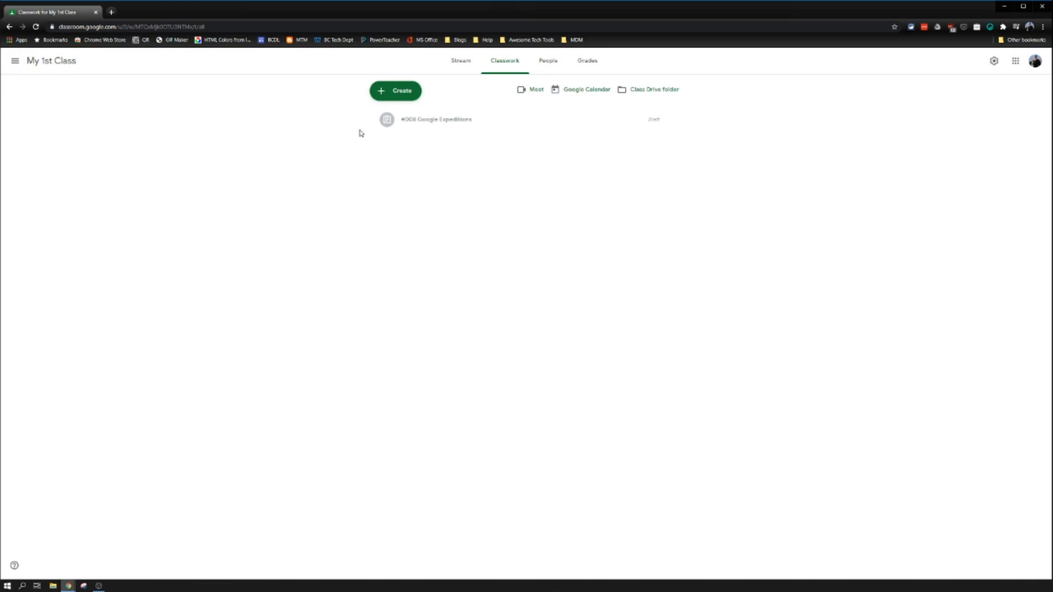
{"action": "left_click", "coordinate": [670, 119]}
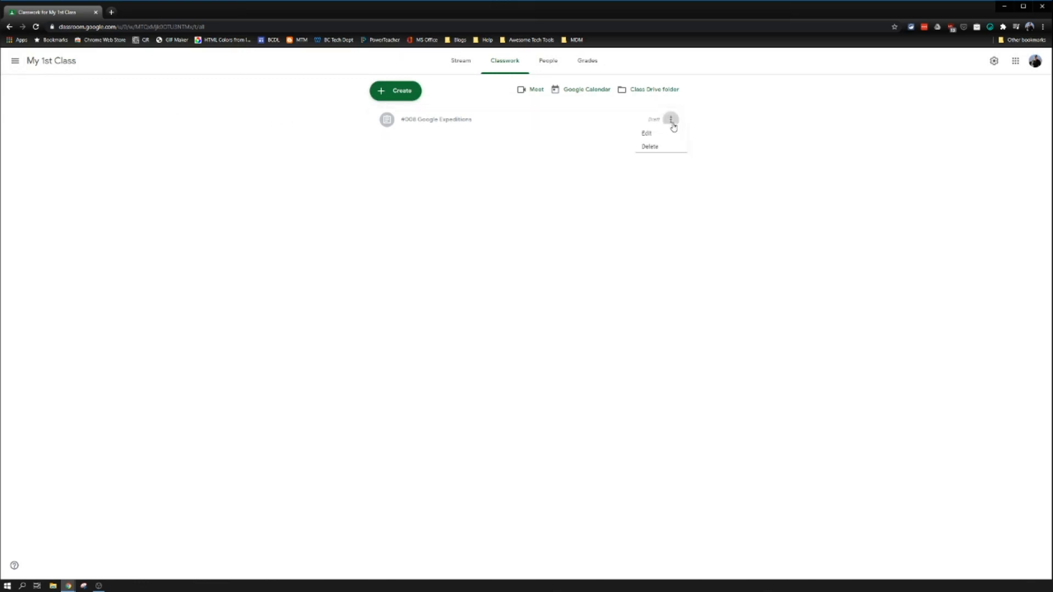
{"action": "left_click", "coordinate": [644, 154]}
{"action": "left_click", "coordinate": [558, 326]}
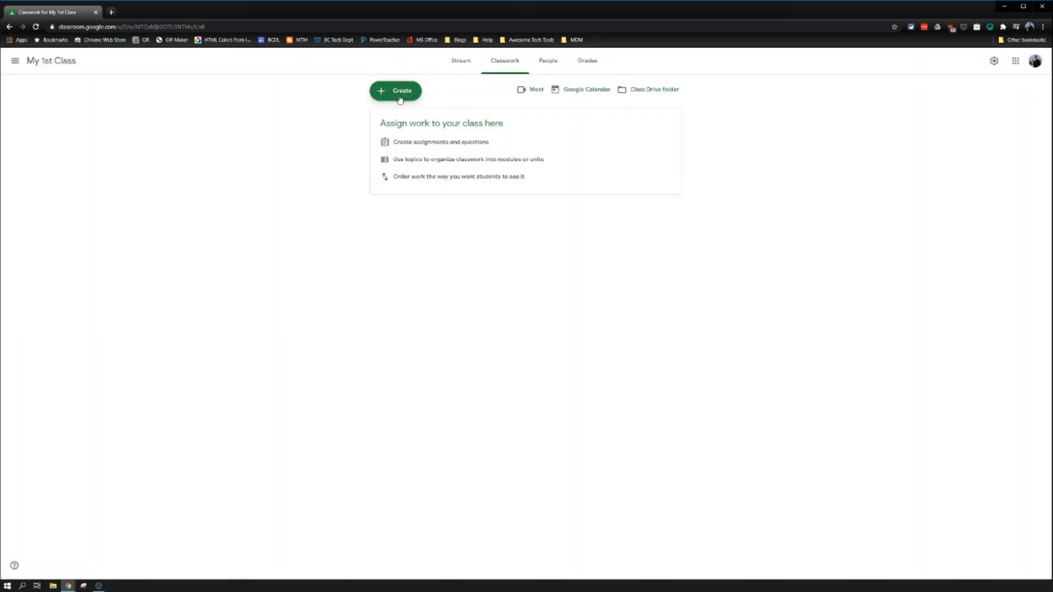
- Start a new assignment titled 1st Assignment with the text "instructions" as its instructions
{"action": "left_click", "coordinate": [401, 100]}
{"action": "left_click", "coordinate": [405, 123]}
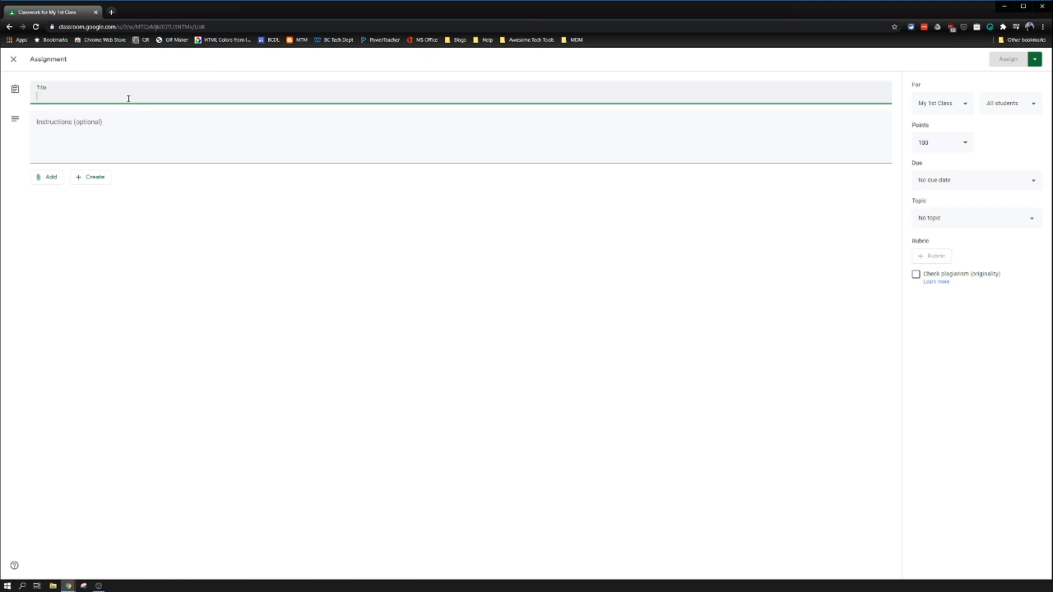
{"action": "type", "text": "1st Assignment"}
{"action": "key", "text": "Tab"}
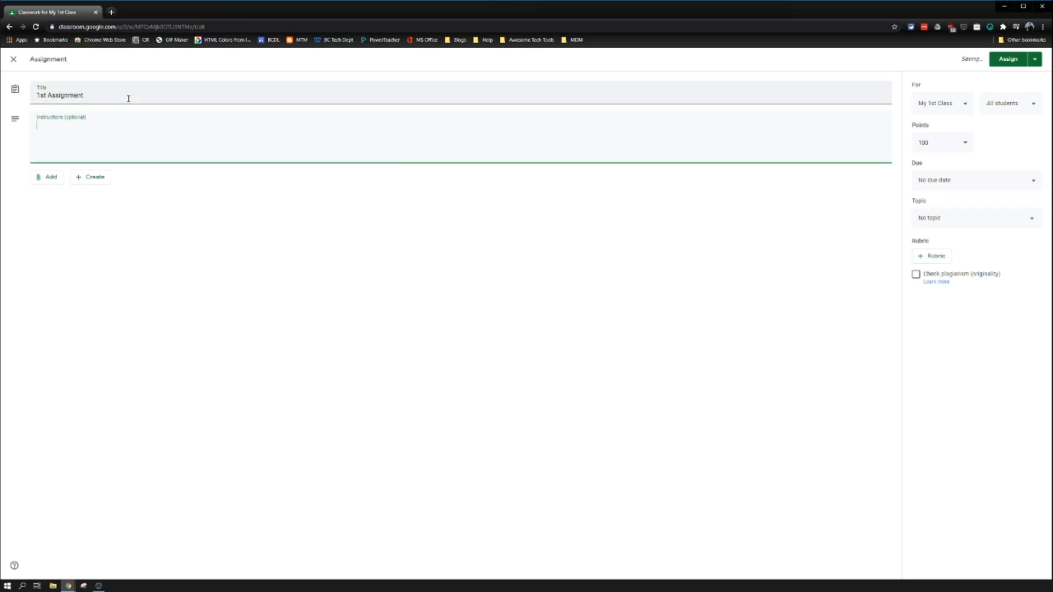
{"action": "type", "text": "instructions"}
- Review the available attachment sources and the student selection for the assignment
{"action": "left_click", "coordinate": [51, 177]}
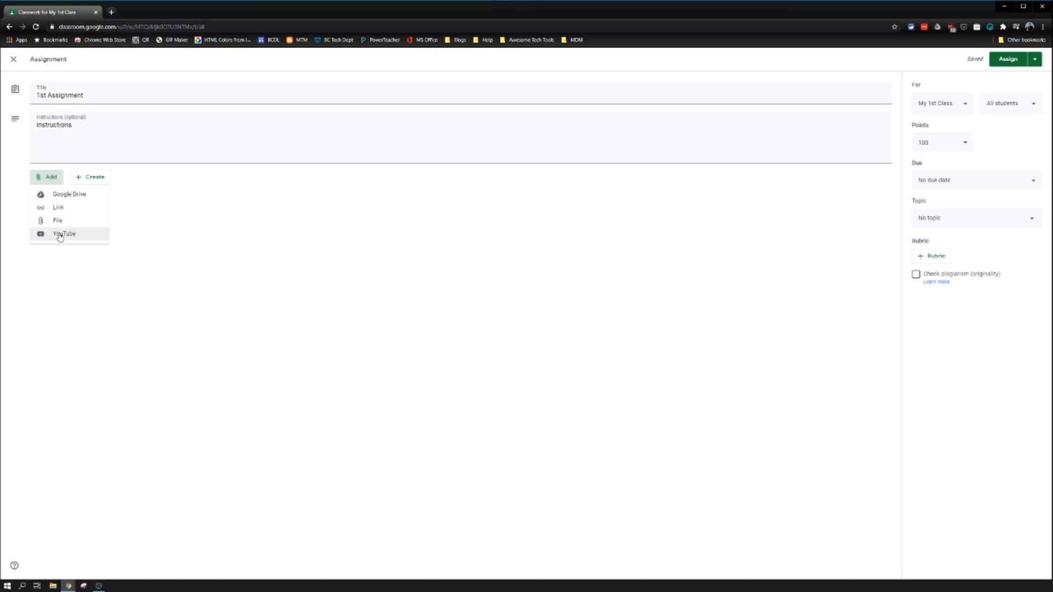
{"action": "left_click", "coordinate": [953, 114]}
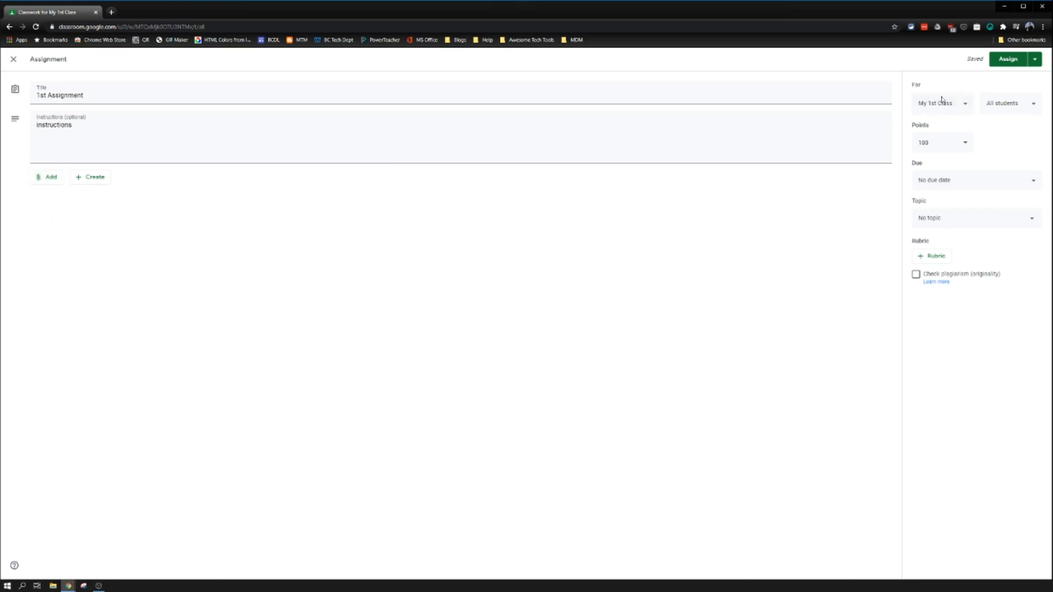
{"action": "left_click", "coordinate": [1013, 106]}
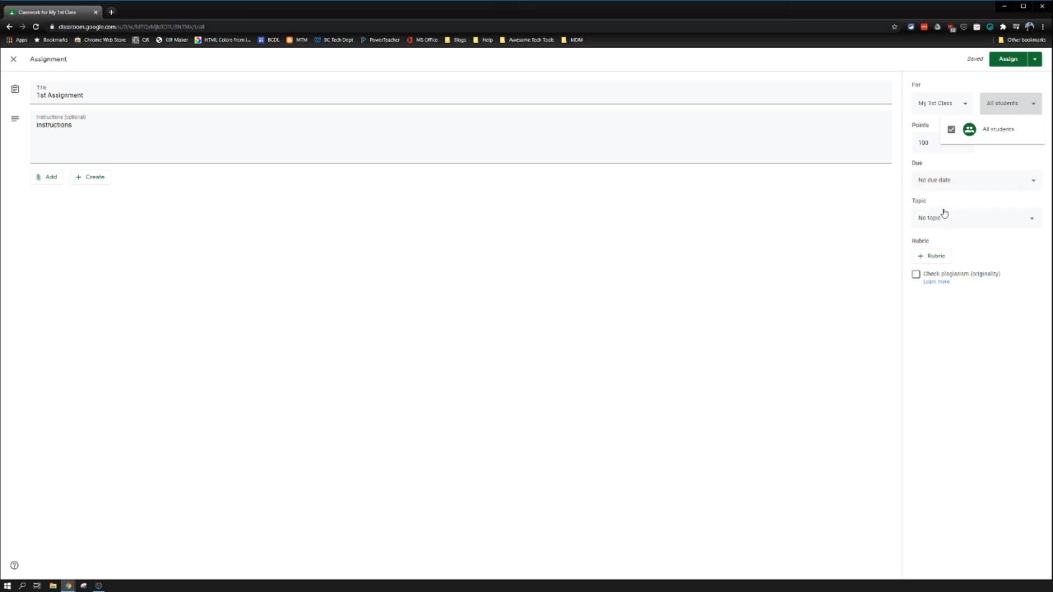
{"action": "left_click", "coordinate": [1007, 108]}
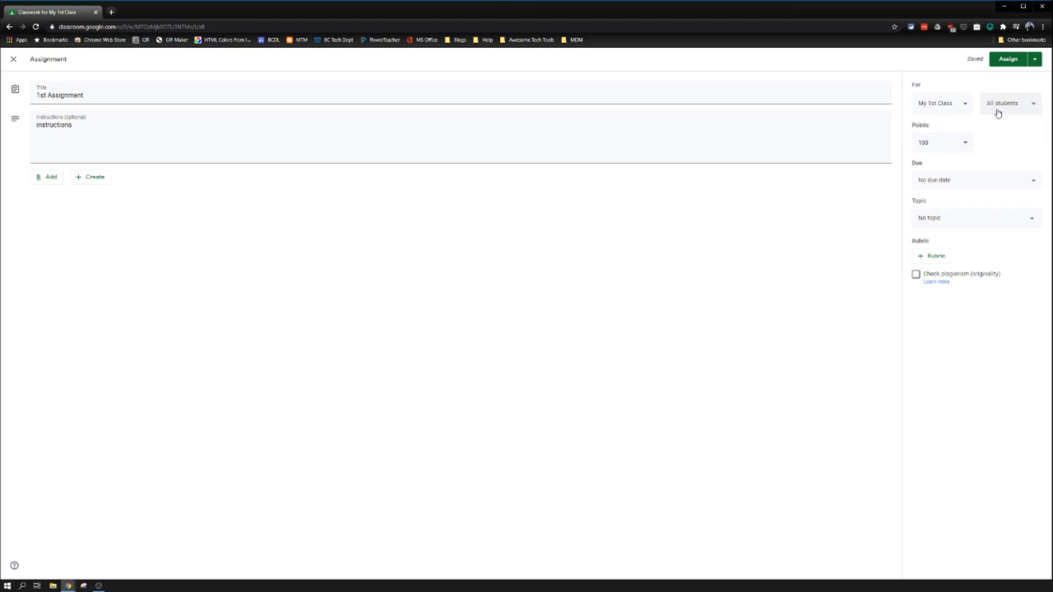
- Set the assignment's points to 100
{"action": "left_click", "coordinate": [963, 145]}
{"action": "left_click", "coordinate": [943, 163]}
{"action": "double_click", "coordinate": [946, 143]}
{"action": "type", "text": "100"}
{"action": "double_click", "coordinate": [947, 142]}
{"action": "left_click", "coordinate": [947, 142]}
{"action": "left_click", "coordinate": [1022, 156]}
- Set the assignment's due date to Aug 20, 2020 at 3:00 PM
{"action": "left_click", "coordinate": [964, 182]}
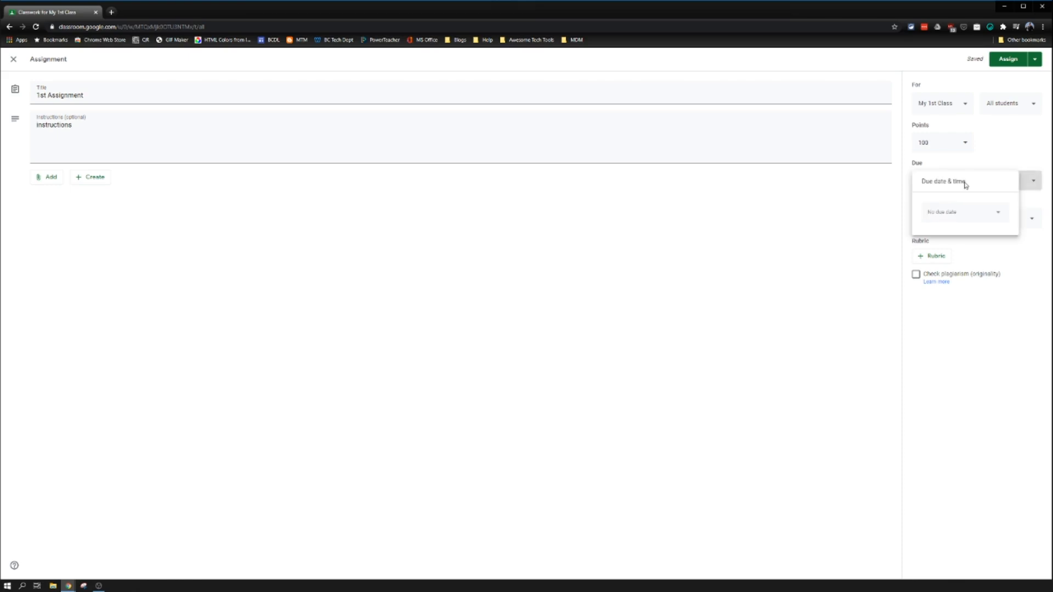
{"action": "left_click", "coordinate": [942, 219]}
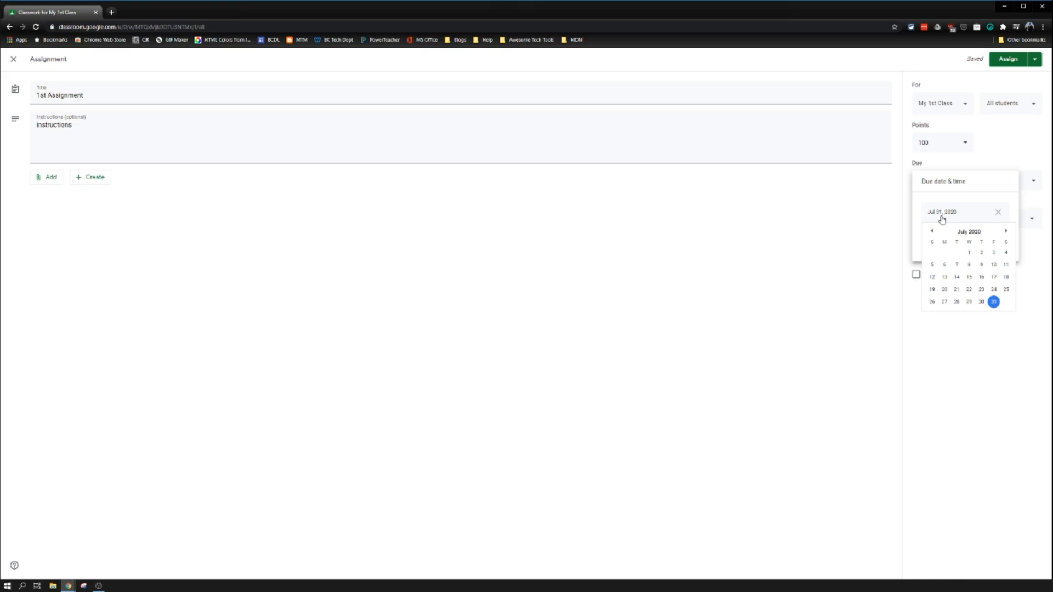
{"action": "left_click", "coordinate": [1005, 231]}
{"action": "left_click", "coordinate": [981, 290]}
{"action": "left_click", "coordinate": [947, 237]}
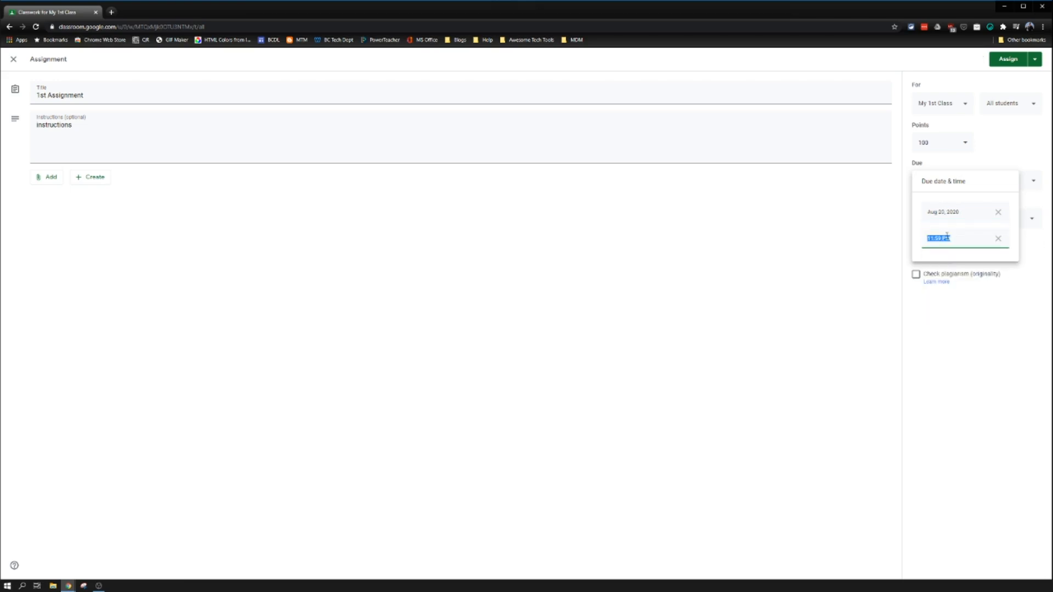
{"action": "type", "text": "3"}
{"action": "key", "text": "Return"}
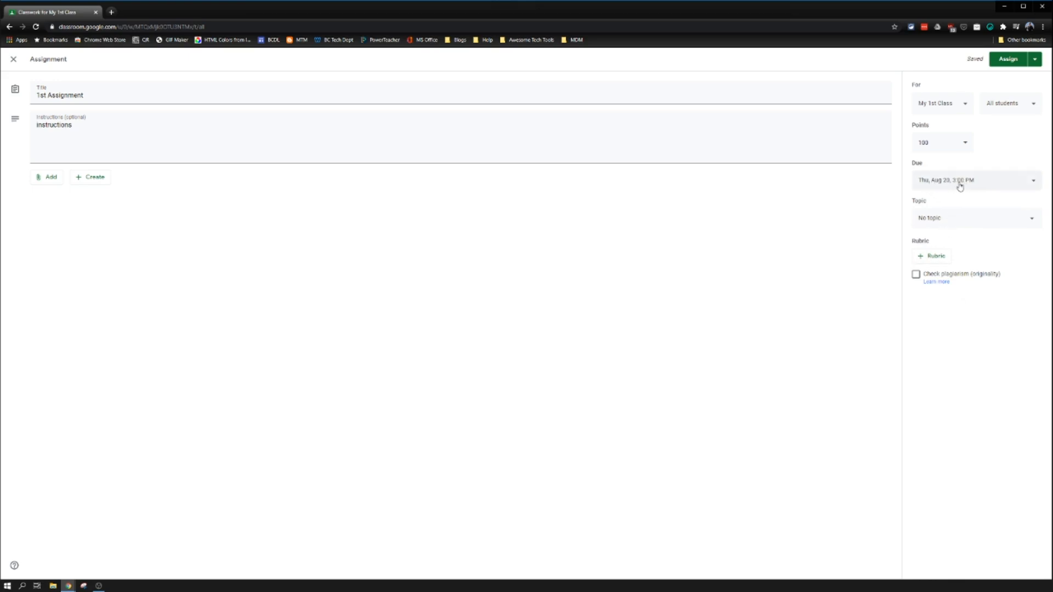
- Create a new topic named Week 1 for the assignment
{"action": "left_click", "coordinate": [959, 223]}
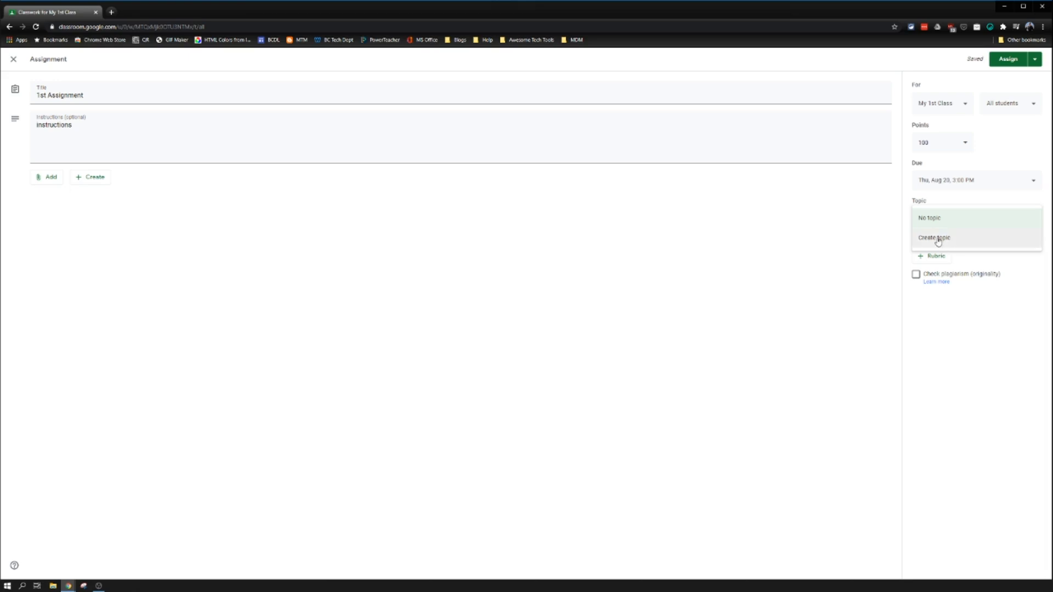
{"action": "left_click", "coordinate": [936, 239]}
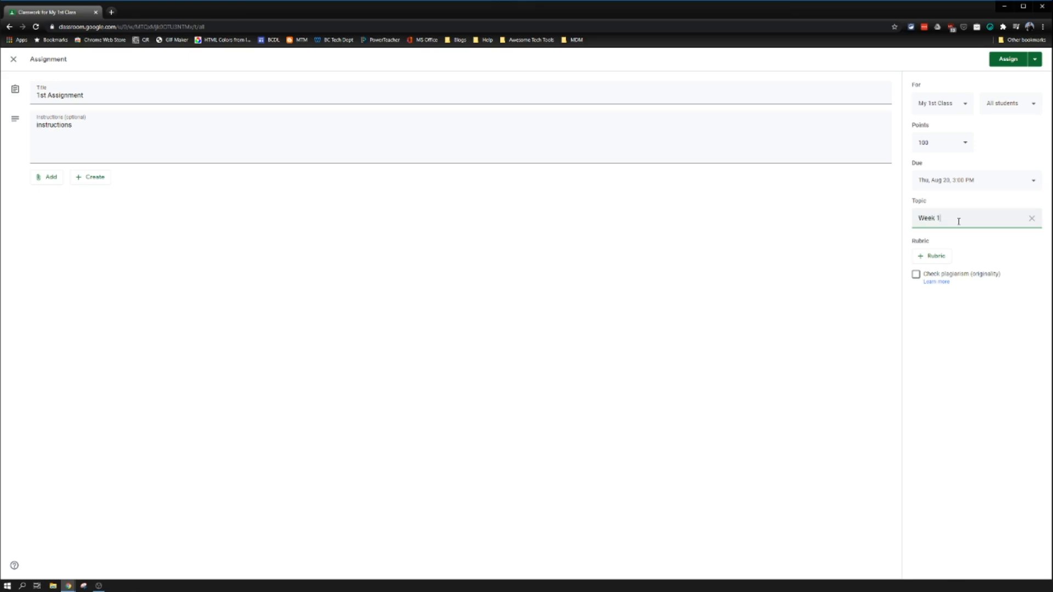
- Assign the 1st Assignment to the class immediately
{"action": "left_click", "coordinate": [984, 389]}
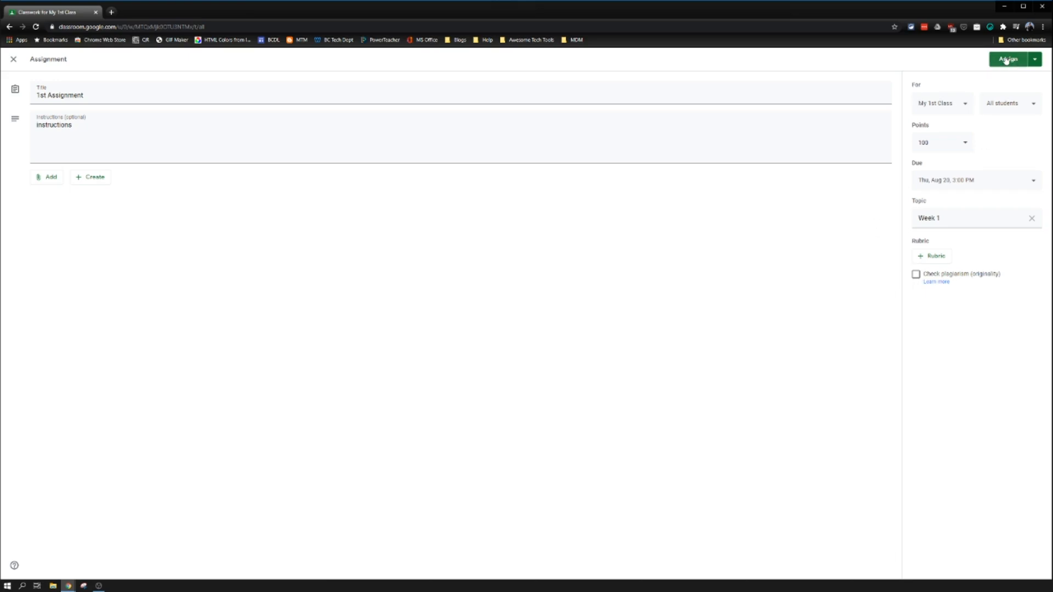
{"action": "left_click", "coordinate": [1036, 60]}
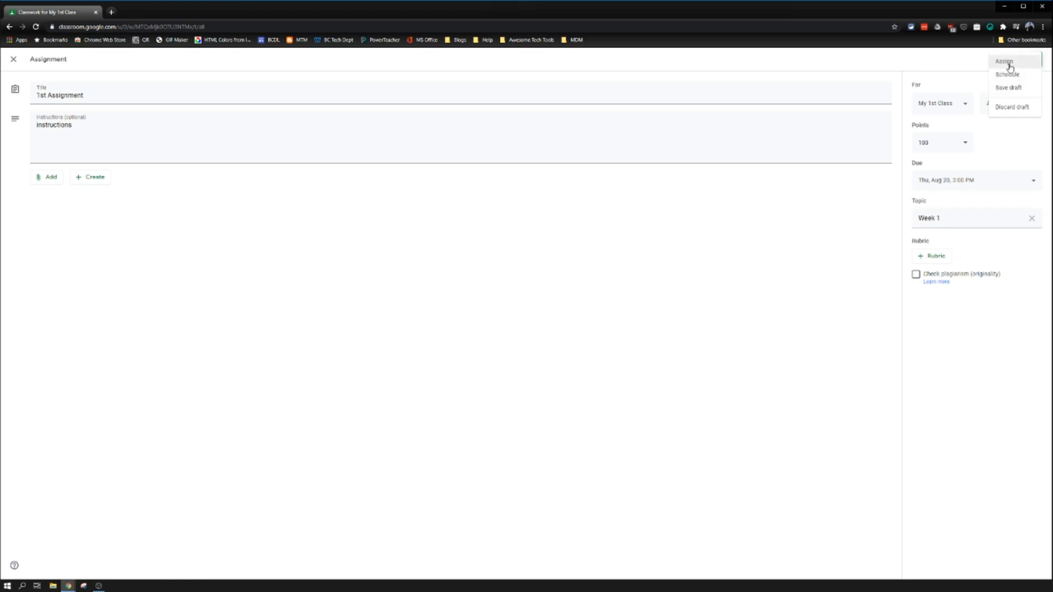
{"action": "left_click", "coordinate": [1009, 65]}
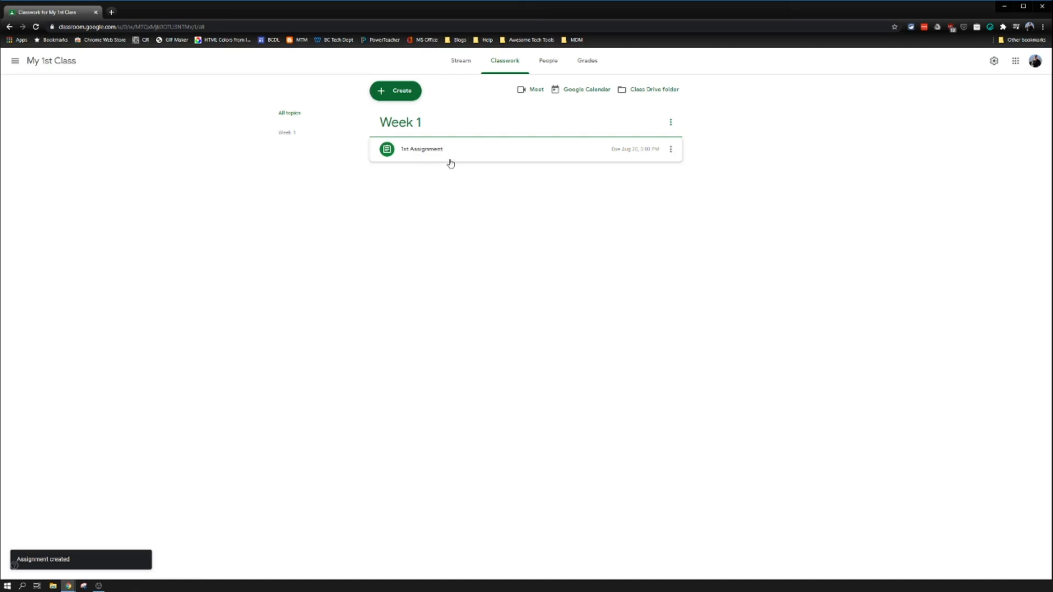
- Create a quiz assignment titled "1st Quiz" with the placeholder instructions "Instructions"
{"action": "left_click", "coordinate": [392, 93]}
{"action": "left_click", "coordinate": [412, 137]}
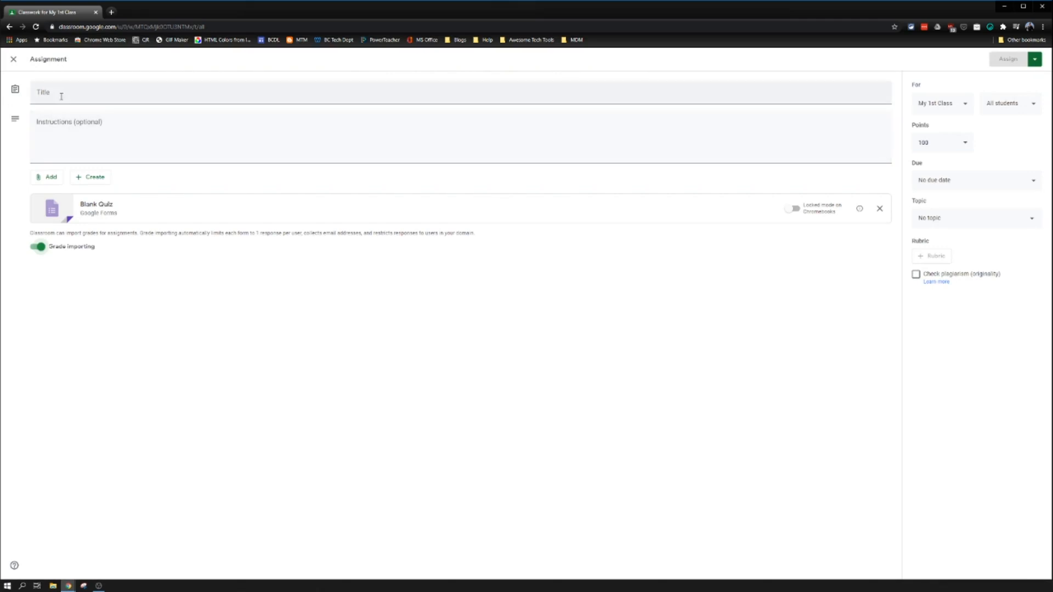
{"action": "left_click", "coordinate": [81, 96]}
{"action": "type", "text": "1st Quiz"}
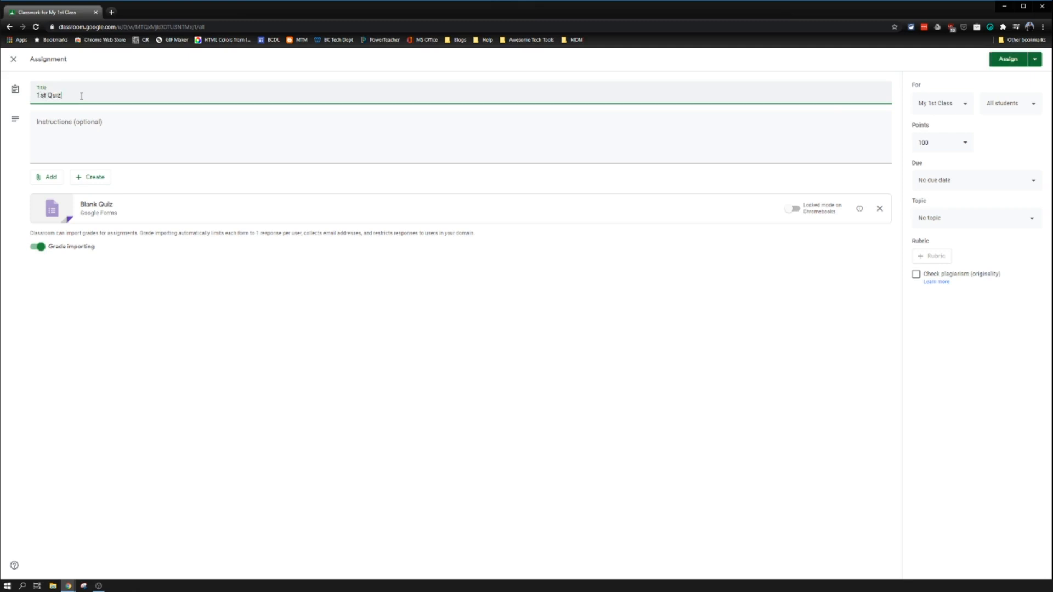
{"action": "left_click", "coordinate": [127, 140]}
{"action": "type", "text": "Instructions"}
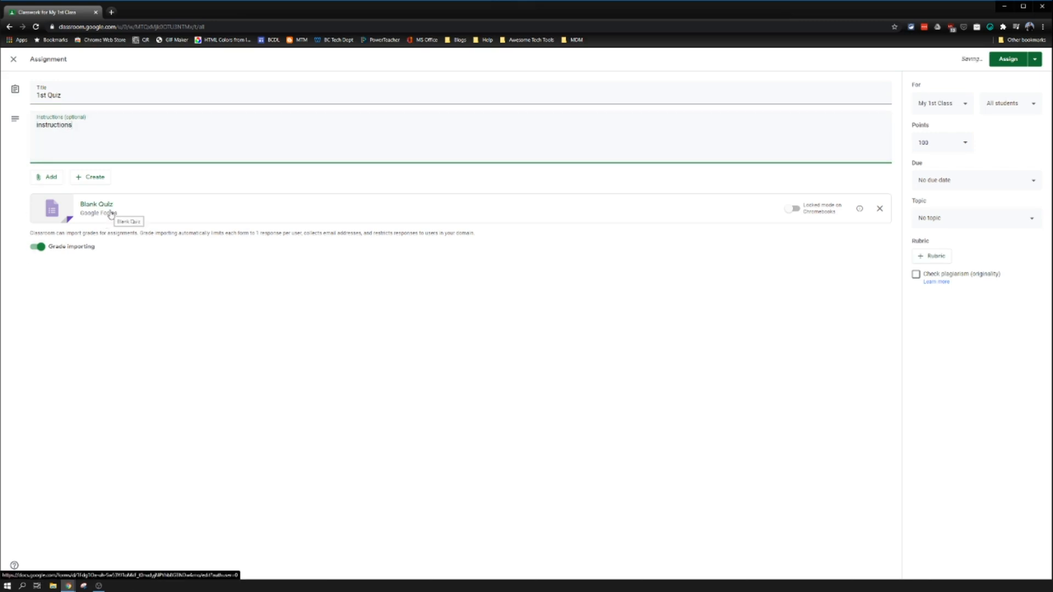
- Open the attached Blank Quiz in Google Forms and add Option 2, Option 3 and Option 4 to its multiple-choice question
{"action": "left_click", "coordinate": [97, 211]}
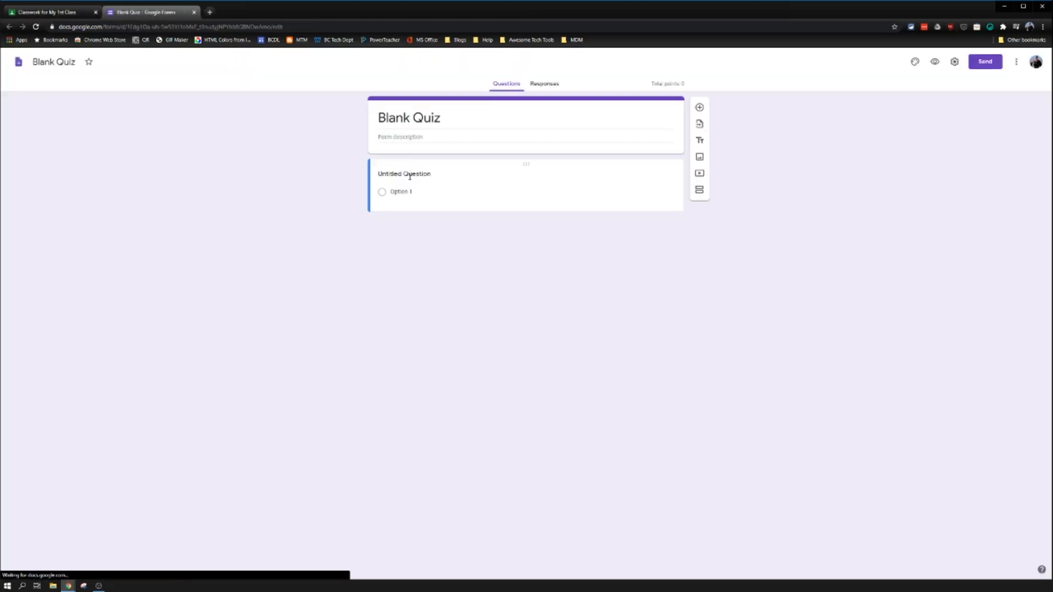
{"action": "left_click", "coordinate": [409, 176]}
{"action": "left_click", "coordinate": [407, 224]}
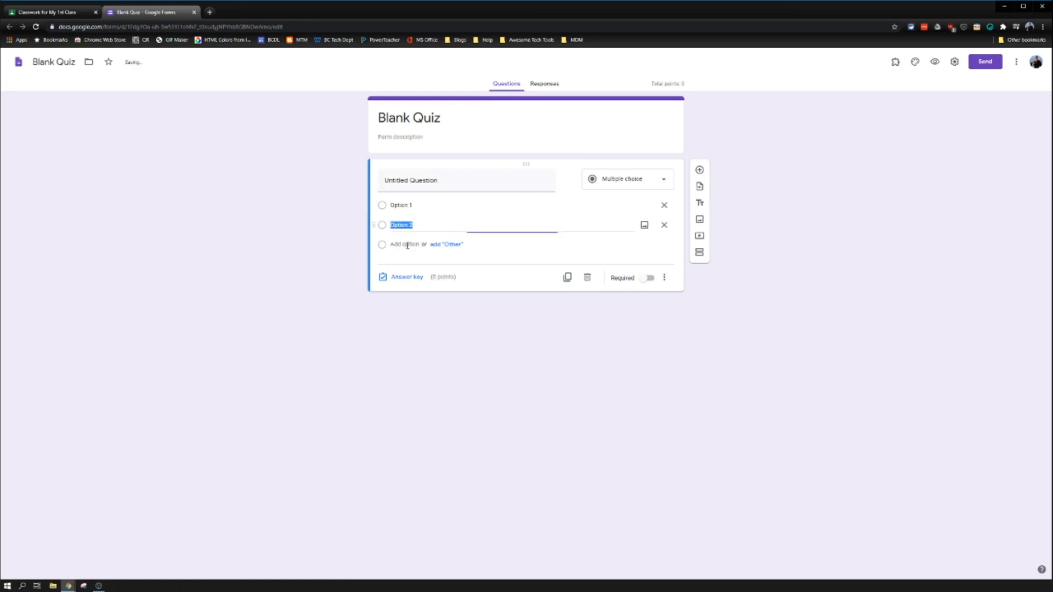
{"action": "left_click", "coordinate": [407, 244]}
{"action": "left_click", "coordinate": [403, 264]}
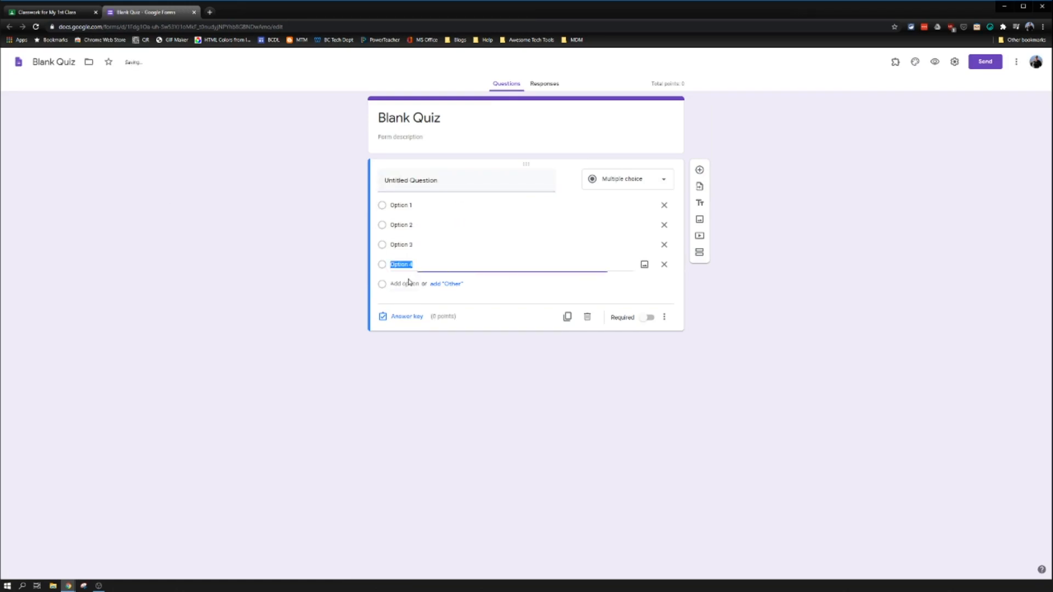
- In the question's answer key, mark Option 1 as the correct answer and set its value to 5 points
{"action": "left_click", "coordinate": [398, 321]}
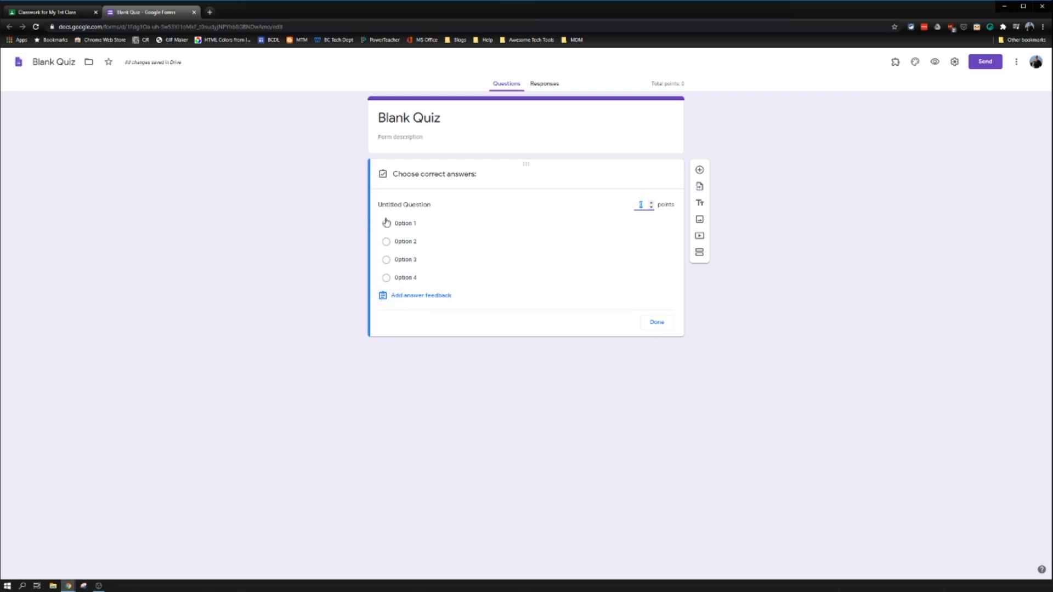
{"action": "left_click", "coordinate": [386, 223]}
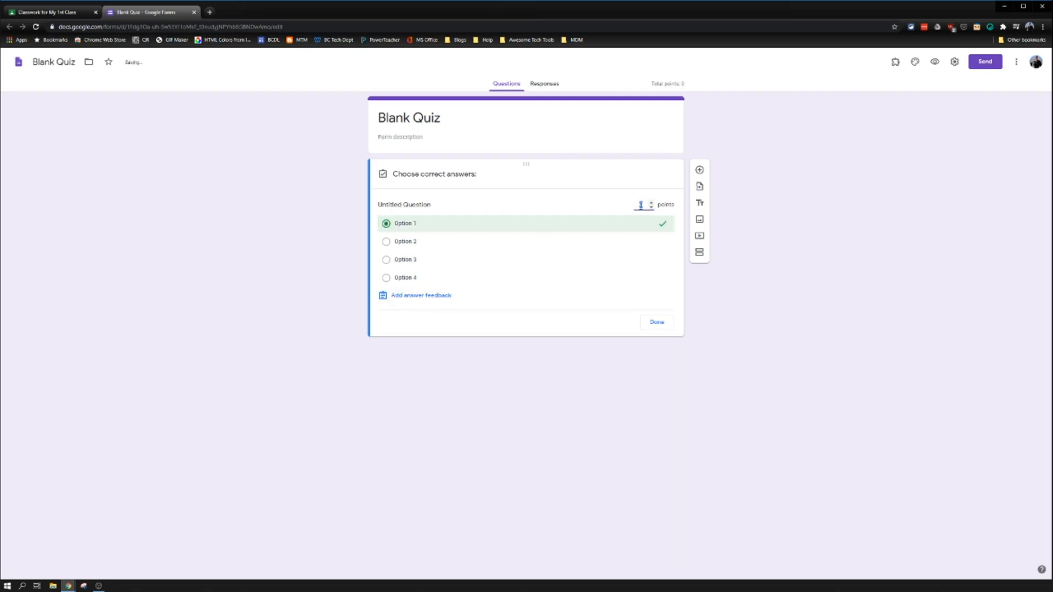
{"action": "type", "text": "5"}
{"action": "left_click", "coordinate": [657, 324]}
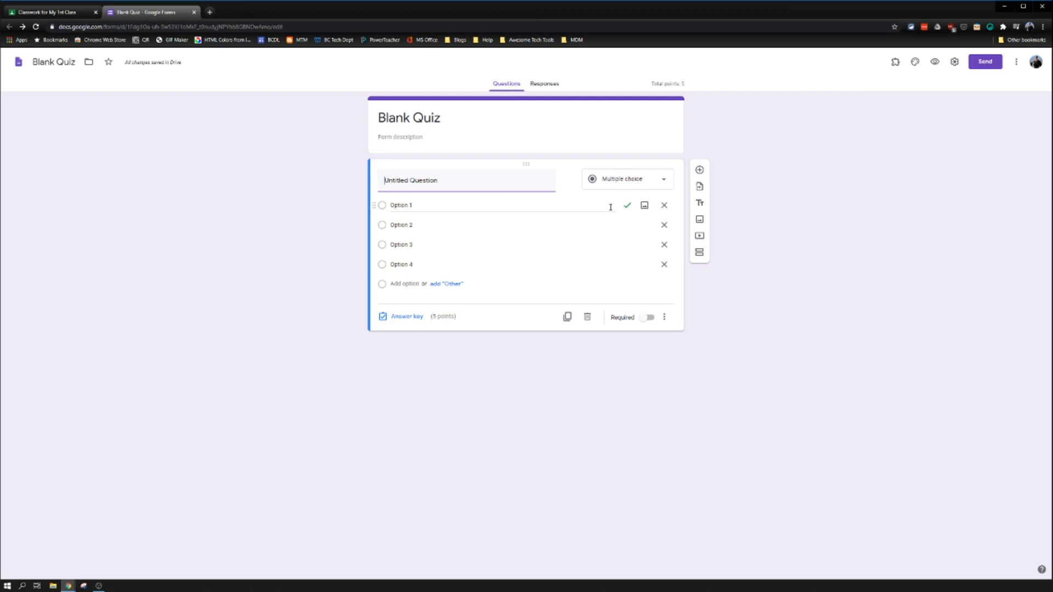
- Duplicate the question and mark Option 3 as the correct answer in the copy's answer key
{"action": "left_click", "coordinate": [567, 317]}
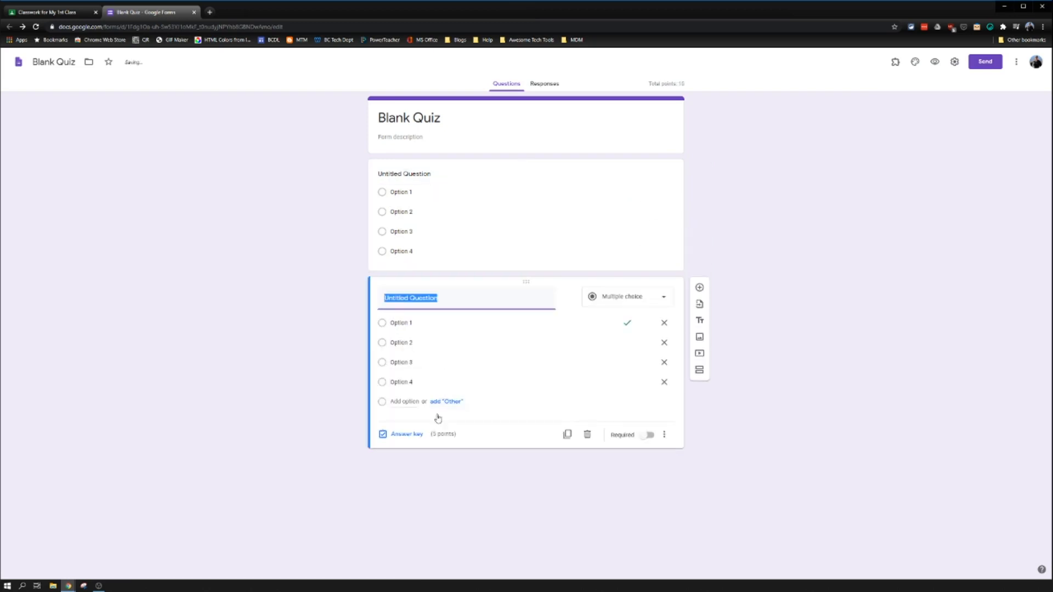
{"action": "left_click", "coordinate": [401, 437]}
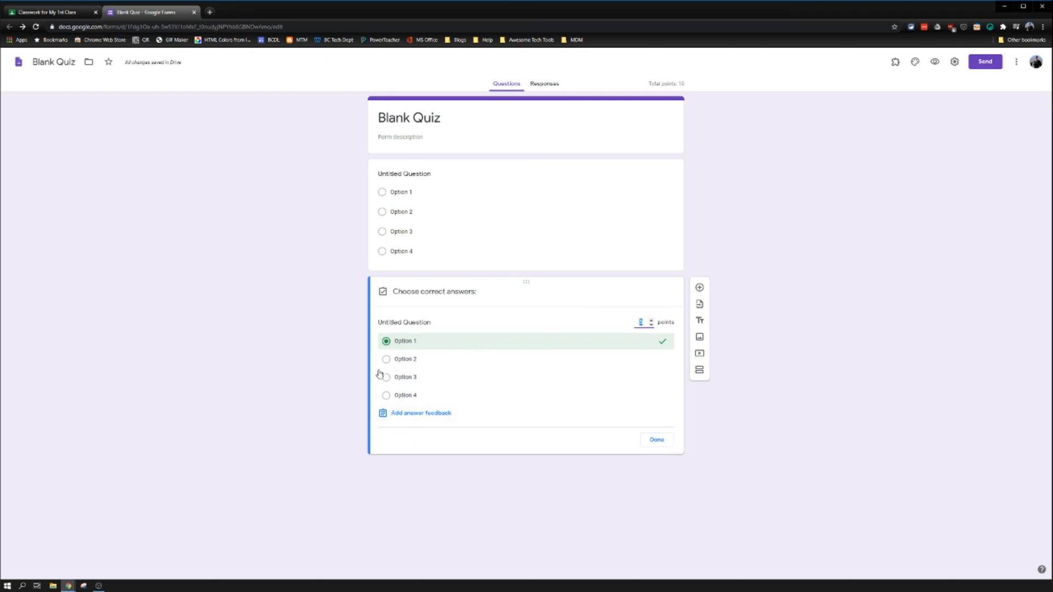
{"action": "left_click", "coordinate": [393, 378]}
{"action": "left_click", "coordinate": [388, 342]}
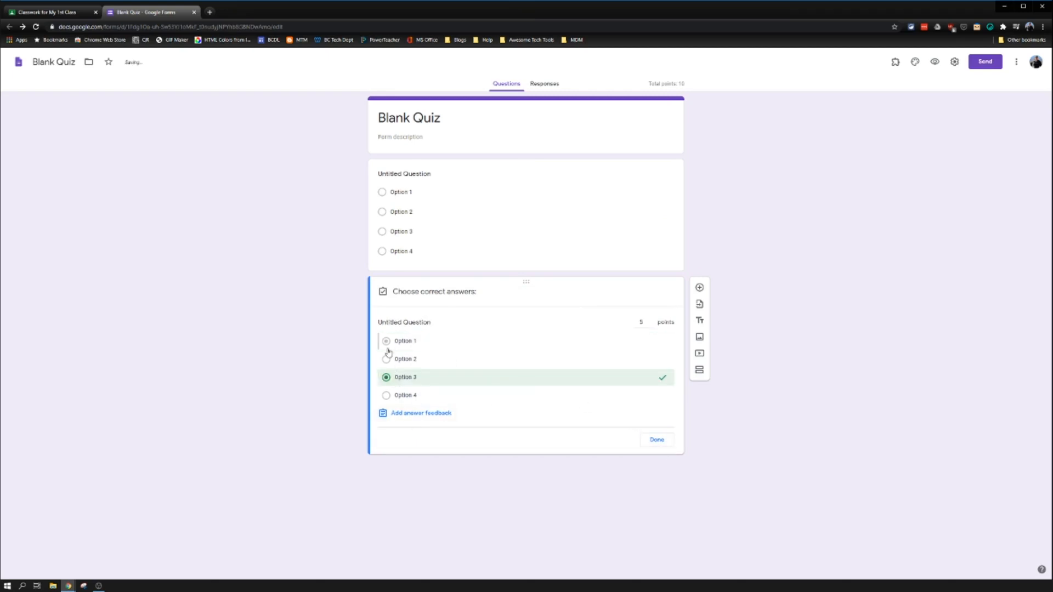
{"action": "left_click", "coordinate": [656, 440]}
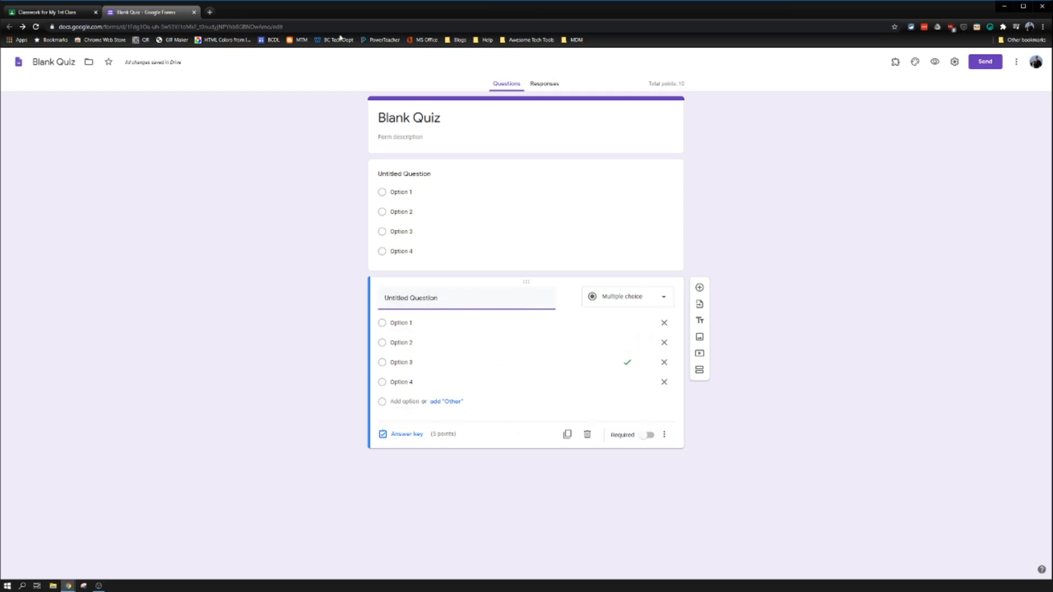
- Change both the form's title and its file name to "Quiz 1", and close the form to return to the Classroom assignment
{"action": "left_click", "coordinate": [38, 62]}
{"action": "left_click_drag", "start_coordinate": [393, 116], "coordinate": [440, 117]}
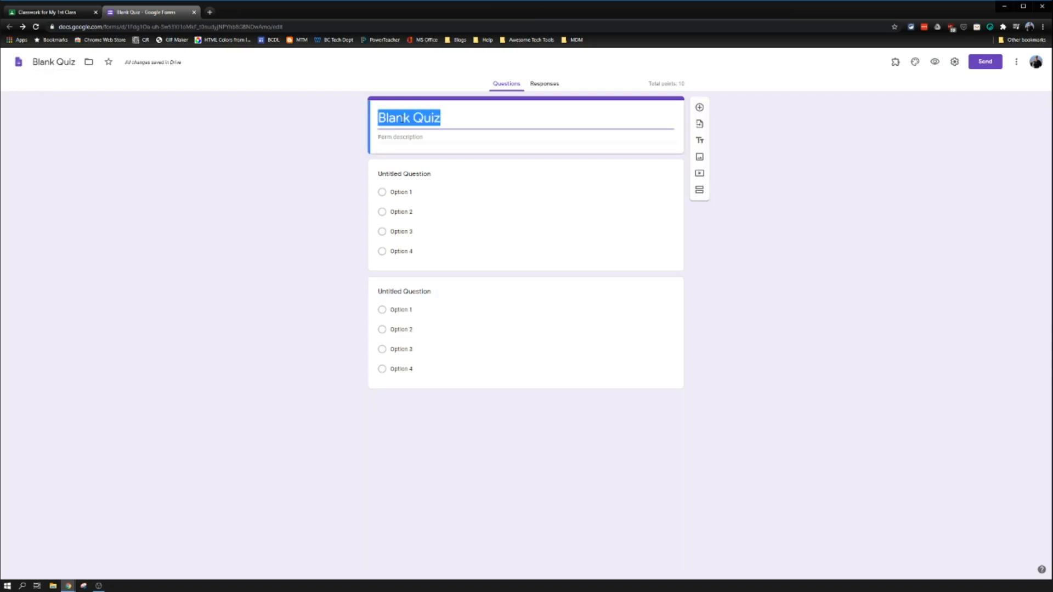
{"action": "type", "text": "Quiz 1"}
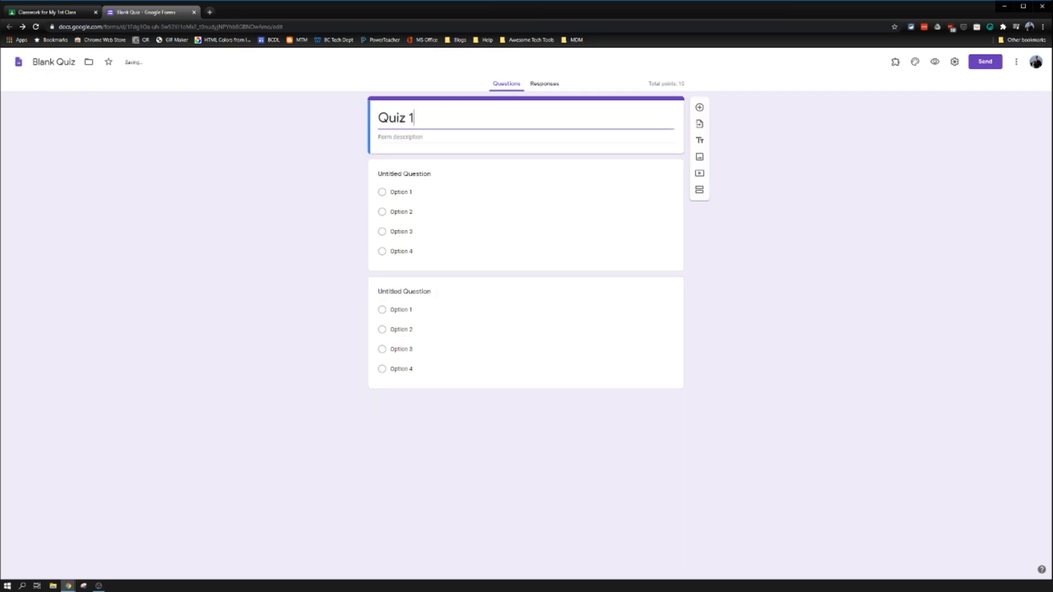
{"action": "left_click", "coordinate": [160, 129]}
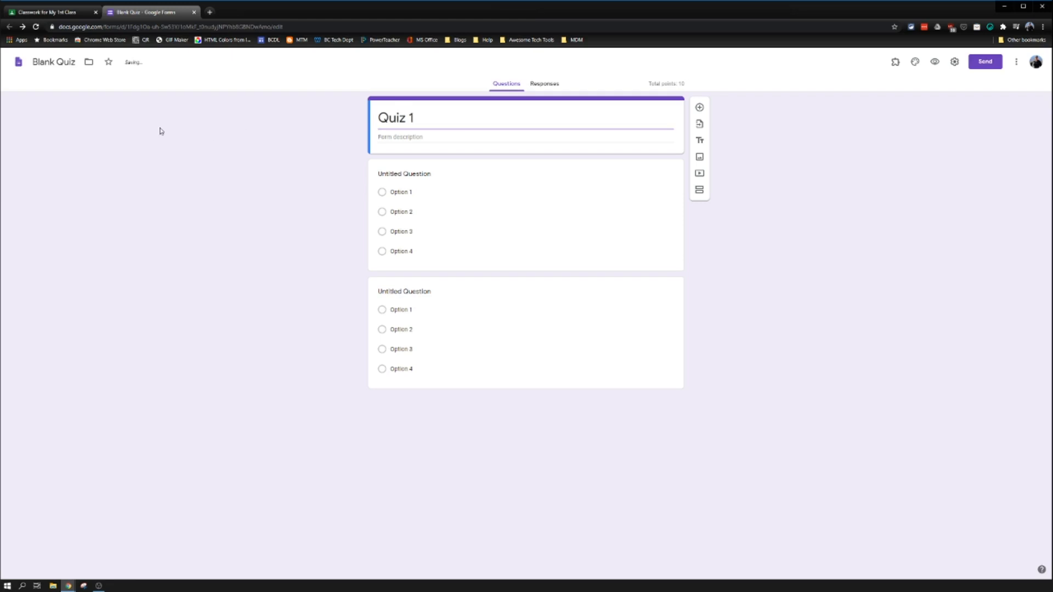
{"action": "left_click", "coordinate": [52, 64]}
{"action": "type", "text": "Quiz 1"}
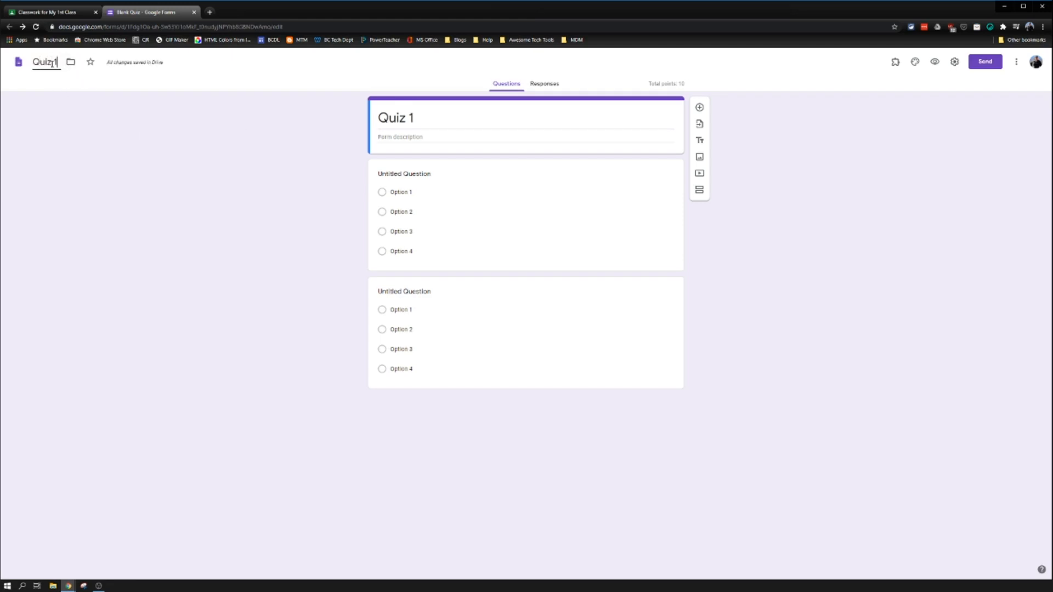
{"action": "left_click", "coordinate": [188, 272]}
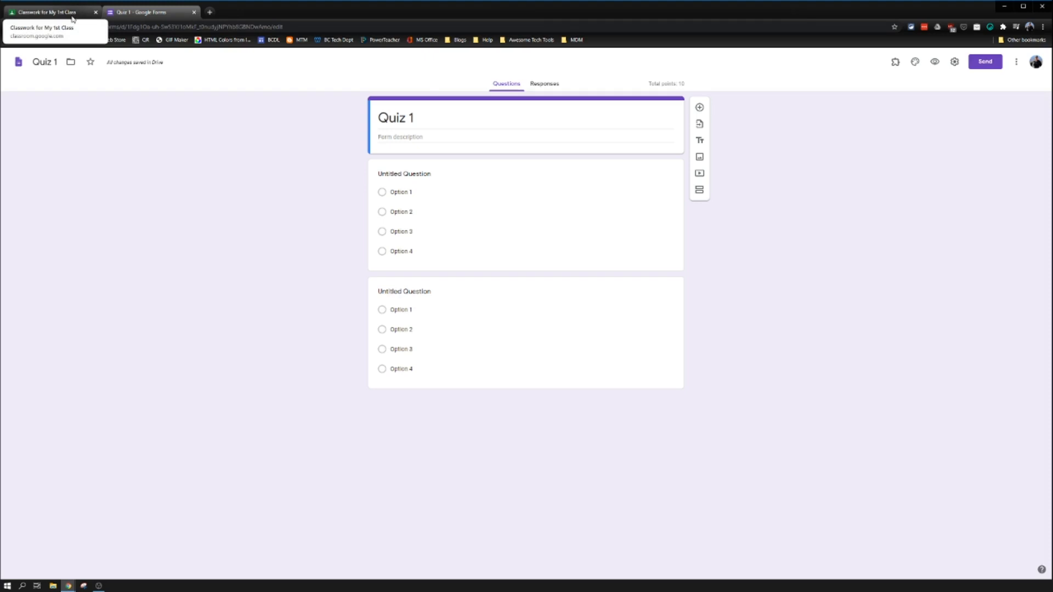
{"action": "left_click", "coordinate": [194, 12]}
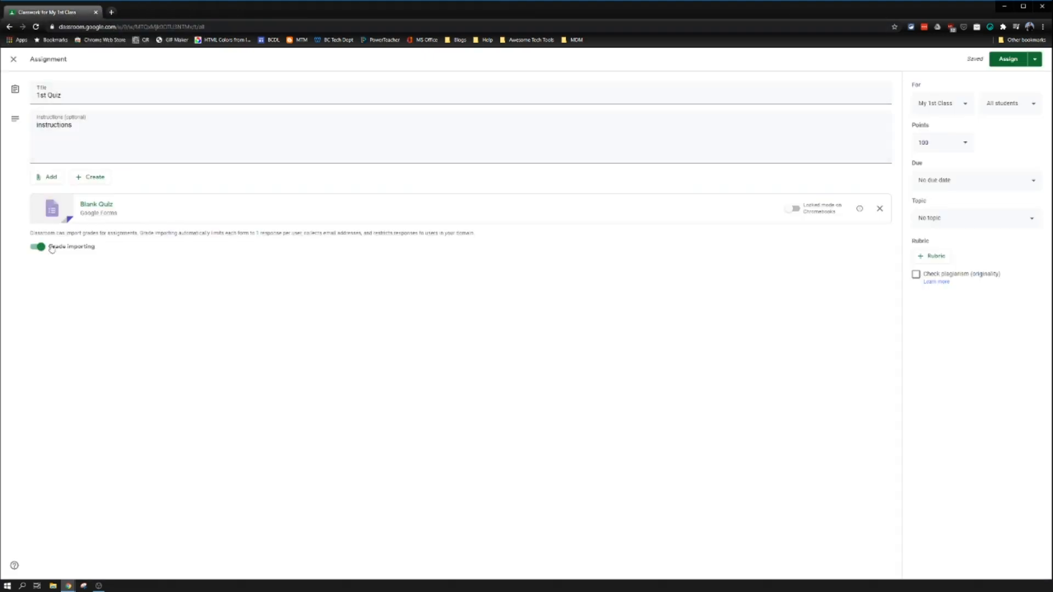
- Briefly reopen the attached quiz to check it, and replace the assignment's instructions with "Take the Quiz"
{"action": "left_click", "coordinate": [96, 205]}
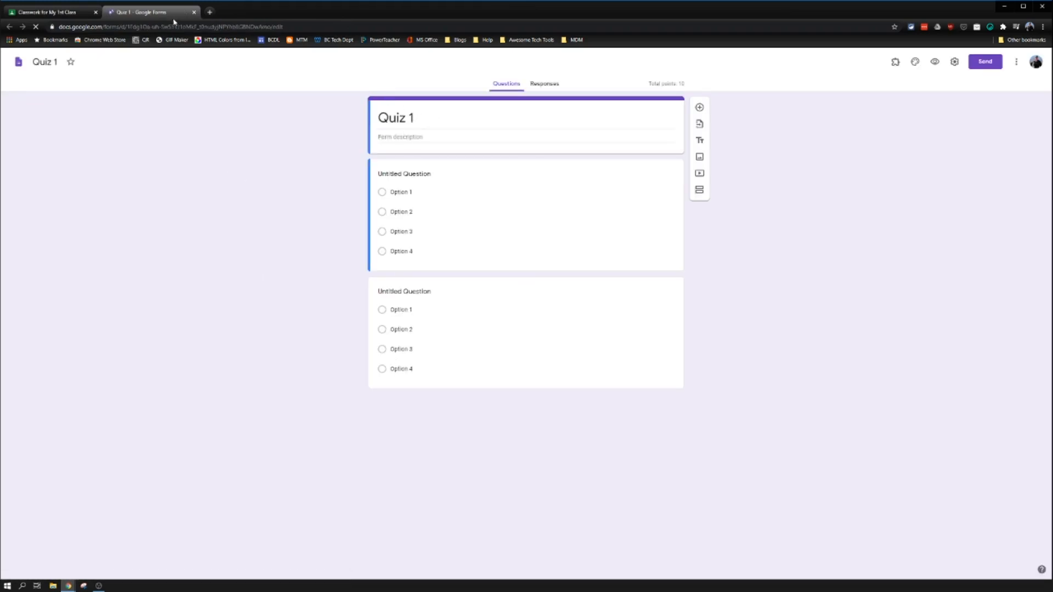
{"action": "left_click", "coordinate": [193, 13]}
{"action": "left_click", "coordinate": [111, 142]}
{"action": "key", "text": "ctrl+a"}
{"action": "type", "text": "1ake the Q"}
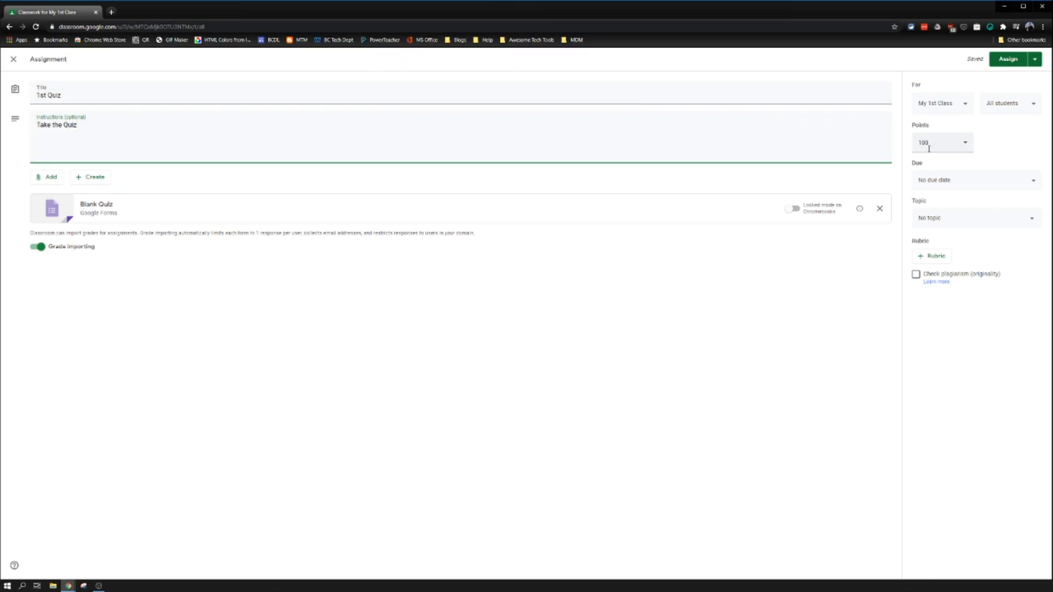
- Set the quiz's due date to Aug 17, 2020 at 3:00 PM and assign it to the class
{"action": "left_click", "coordinate": [963, 180]}
{"action": "left_click", "coordinate": [974, 214]}
{"action": "left_click", "coordinate": [1009, 230]}
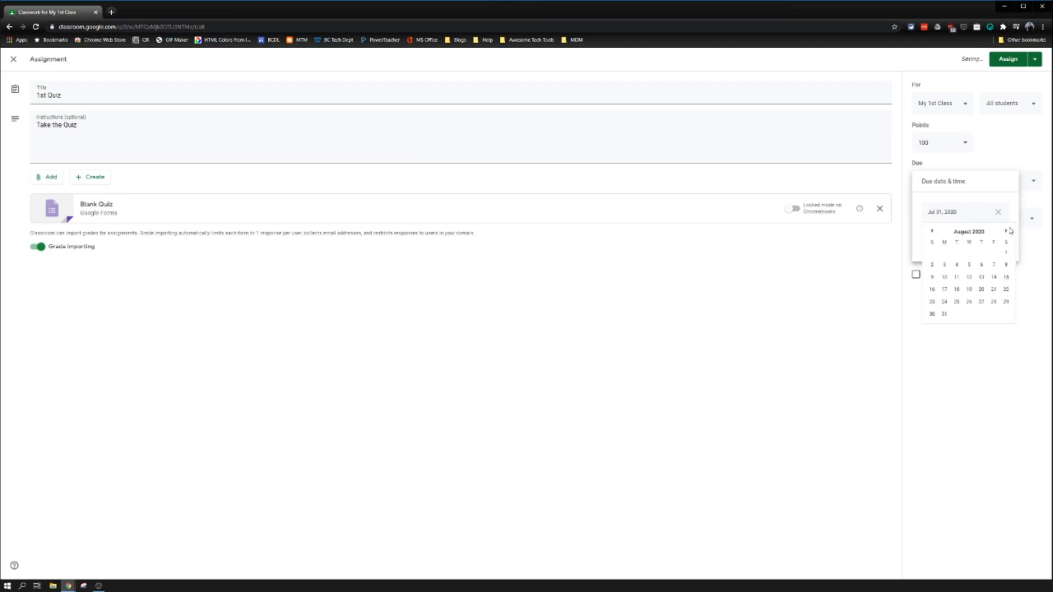
{"action": "left_click", "coordinate": [945, 291]}
{"action": "left_click", "coordinate": [962, 238]}
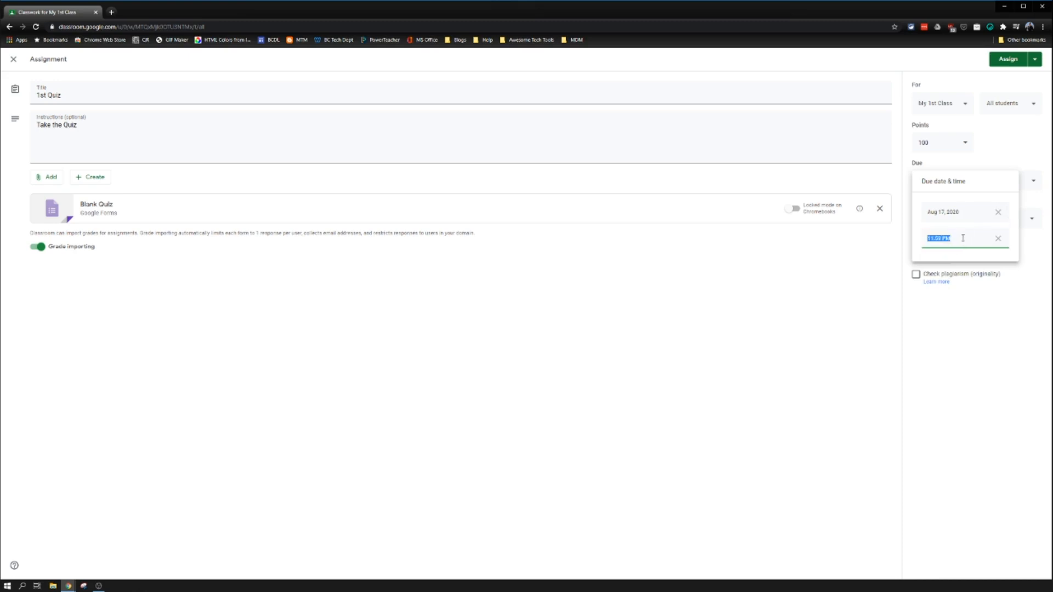
{"action": "type", "text": "3:00 pm"}
{"action": "key", "text": "Tab"}
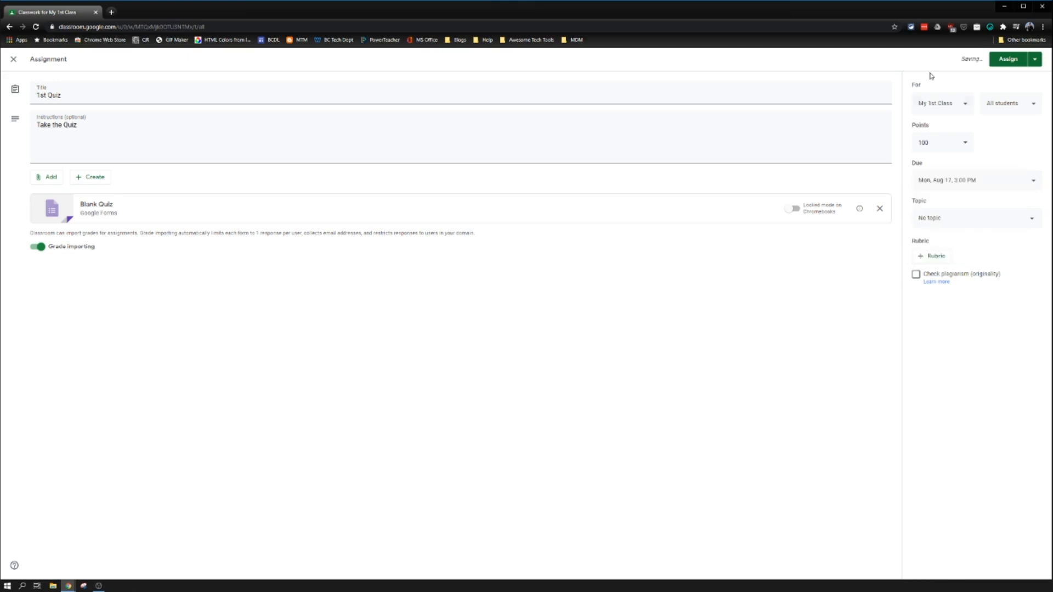
{"action": "left_click", "coordinate": [1008, 59]}
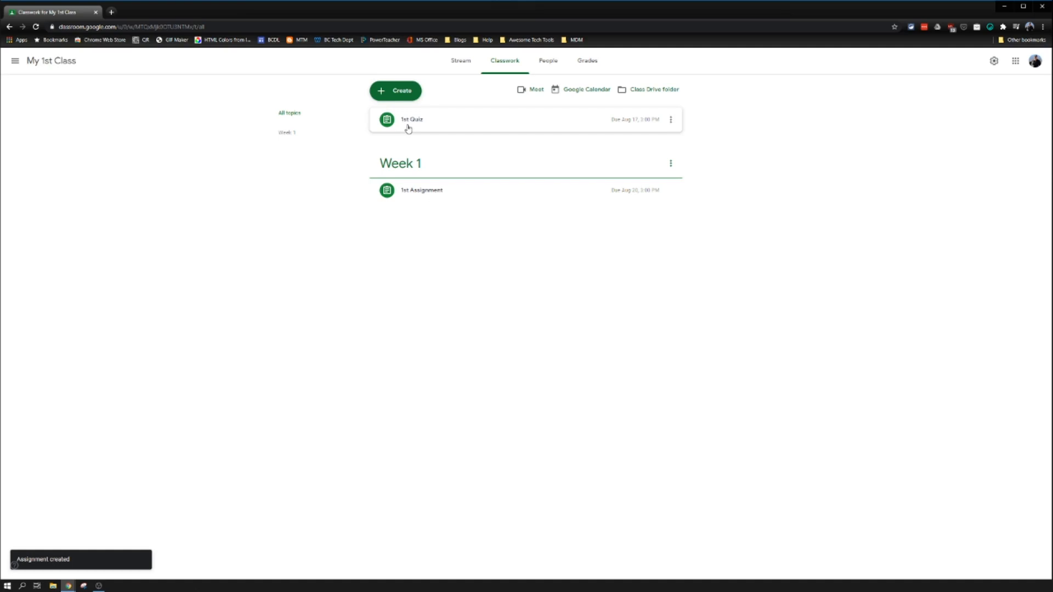
- Edit the 1st Quiz assignment to place it under the Week 1 topic and save it
{"action": "left_click", "coordinate": [436, 122]}
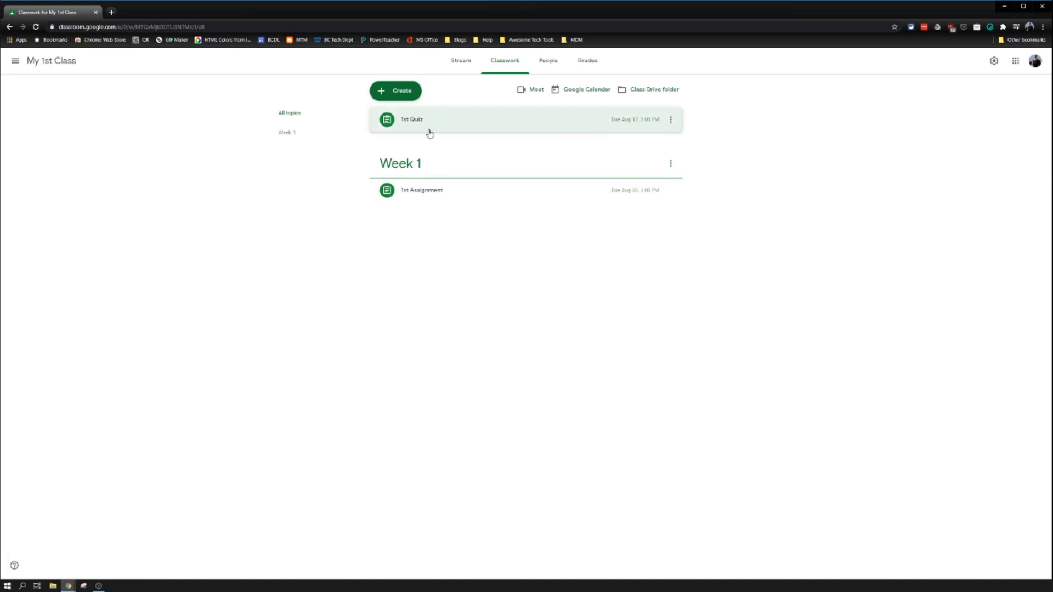
{"action": "left_click", "coordinate": [670, 121]}
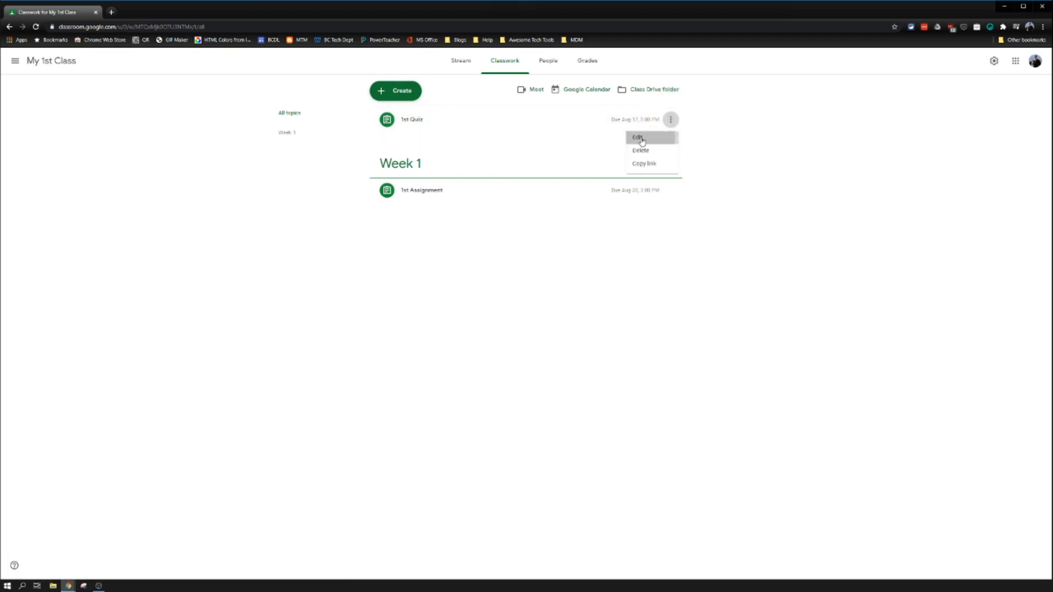
{"action": "left_click", "coordinate": [638, 138]}
{"action": "left_click", "coordinate": [966, 226]}
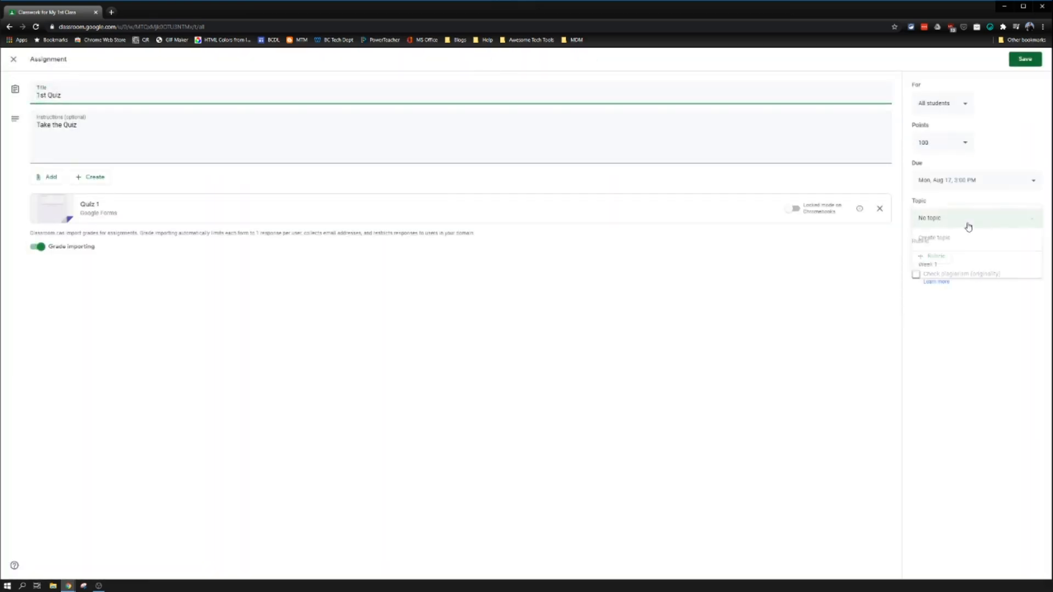
{"action": "left_click", "coordinate": [938, 267]}
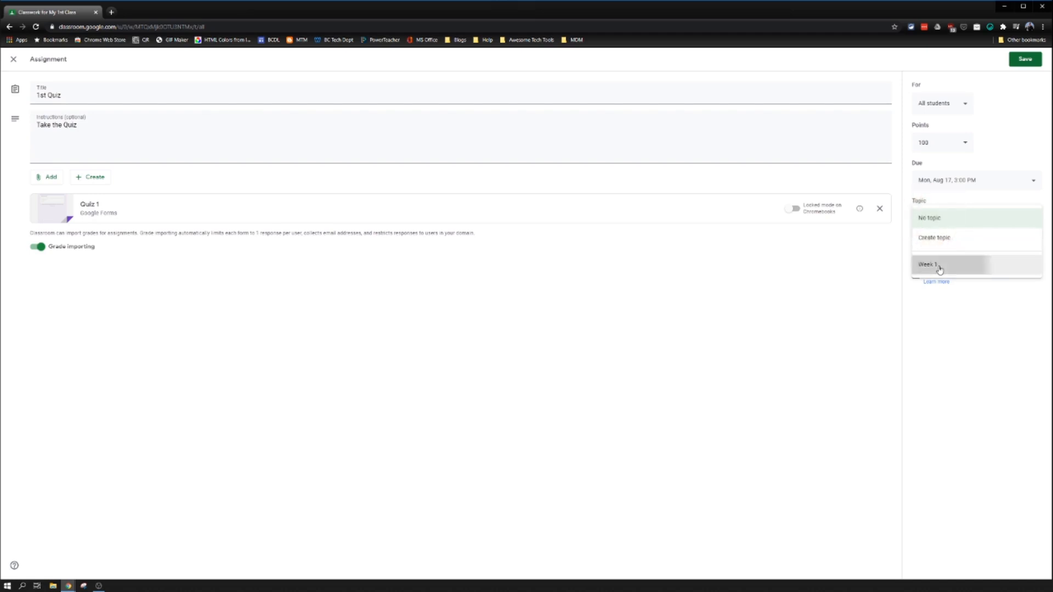
{"action": "left_click", "coordinate": [1024, 65]}
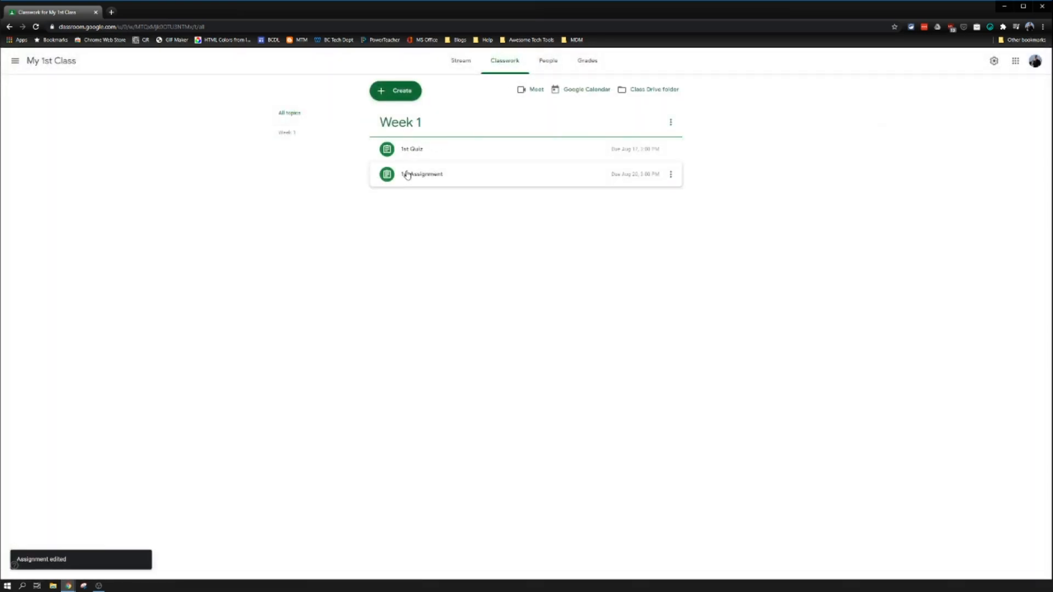
- Create a question titled "Question 1" with the instructions "What is your favorite color?"
{"action": "left_click", "coordinate": [396, 91]}
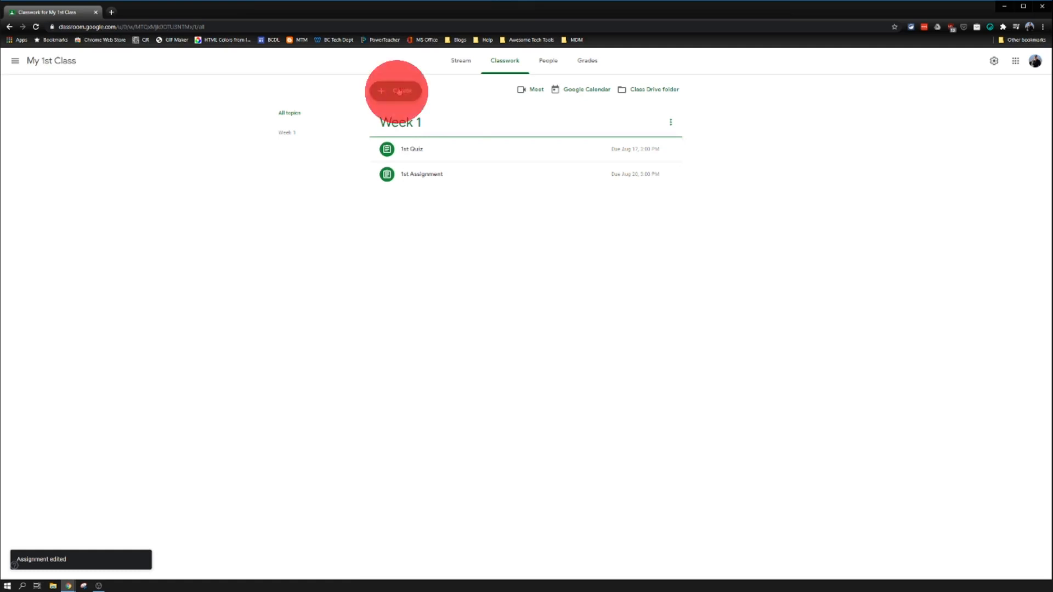
{"action": "left_click", "coordinate": [411, 159]}
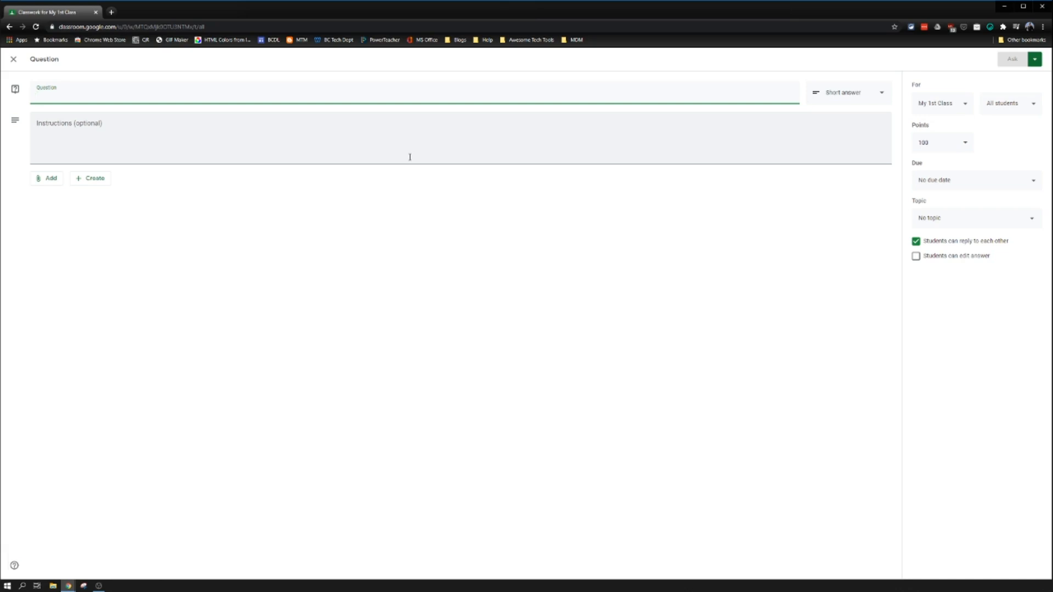
{"action": "type", "text": "Question 1"}
{"action": "left_click", "coordinate": [395, 139]}
{"action": "type", "text": "What is your favorite color"}
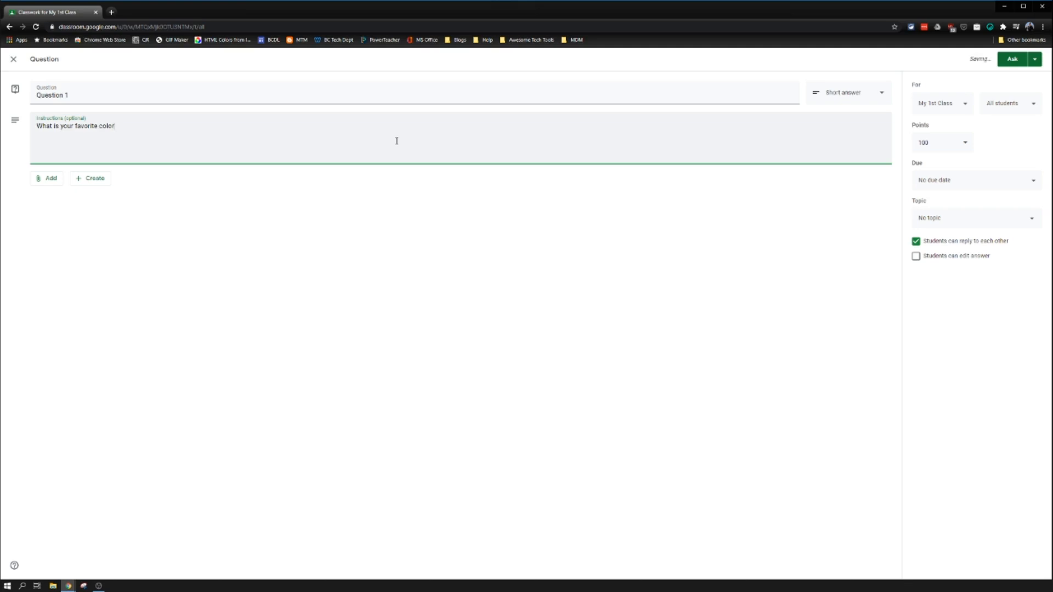
{"action": "type", "text": "?"}
- Make the question multiple choice with the answer options green, blue, pink and red
{"action": "left_click", "coordinate": [859, 96]}
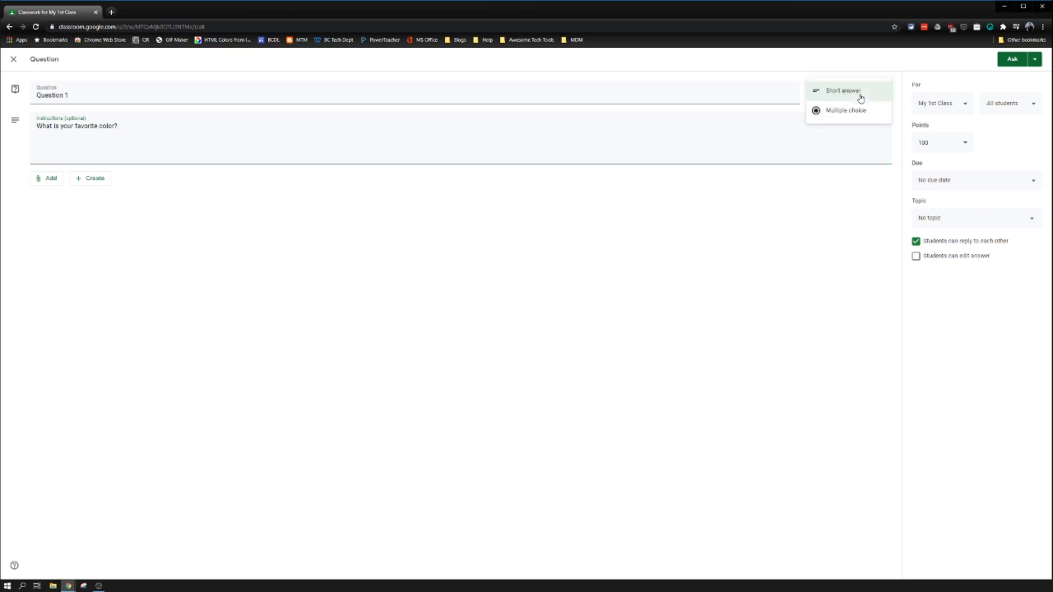
{"action": "left_click", "coordinate": [847, 111]}
{"action": "left_click", "coordinate": [78, 177]}
{"action": "type", "text": "green"}
{"action": "key", "text": "Return"}
{"action": "type", "text": "blue"}
{"action": "key", "text": "Return"}
{"action": "type", "text": "pink"}
{"action": "key", "text": "Return"}
{"action": "type", "text": "t"}
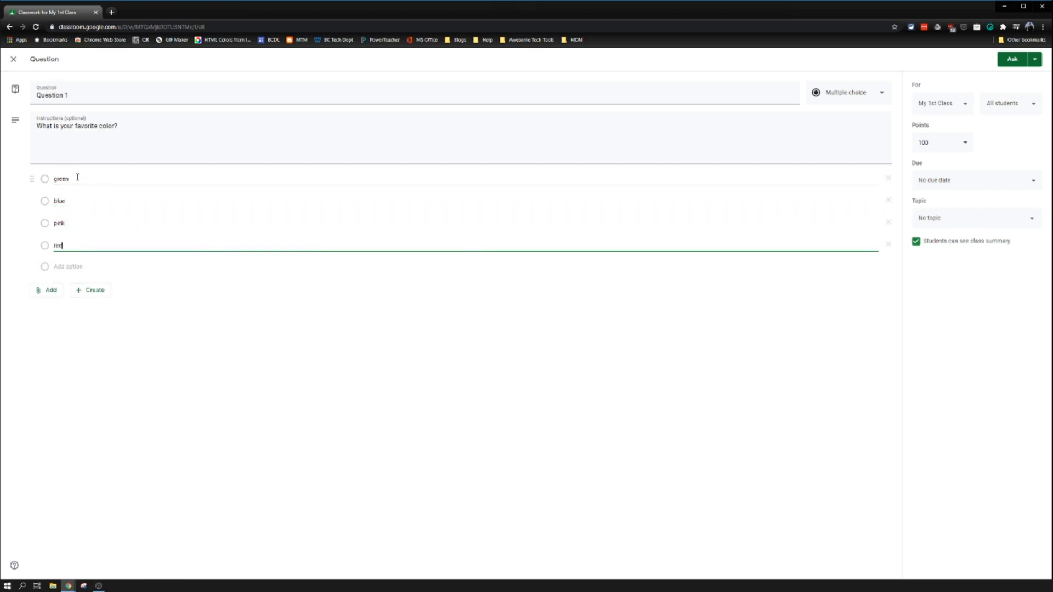
{"action": "left_click", "coordinate": [107, 378]}
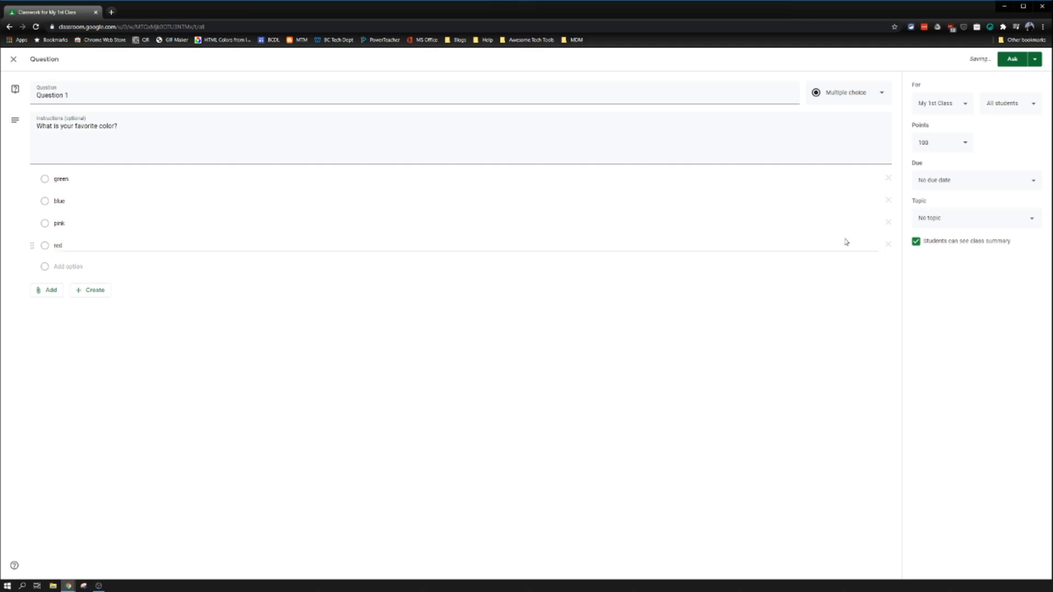
- Assign the question to a new topic named Week 2 and set its points to Ungraded
{"action": "left_click", "coordinate": [937, 222]}
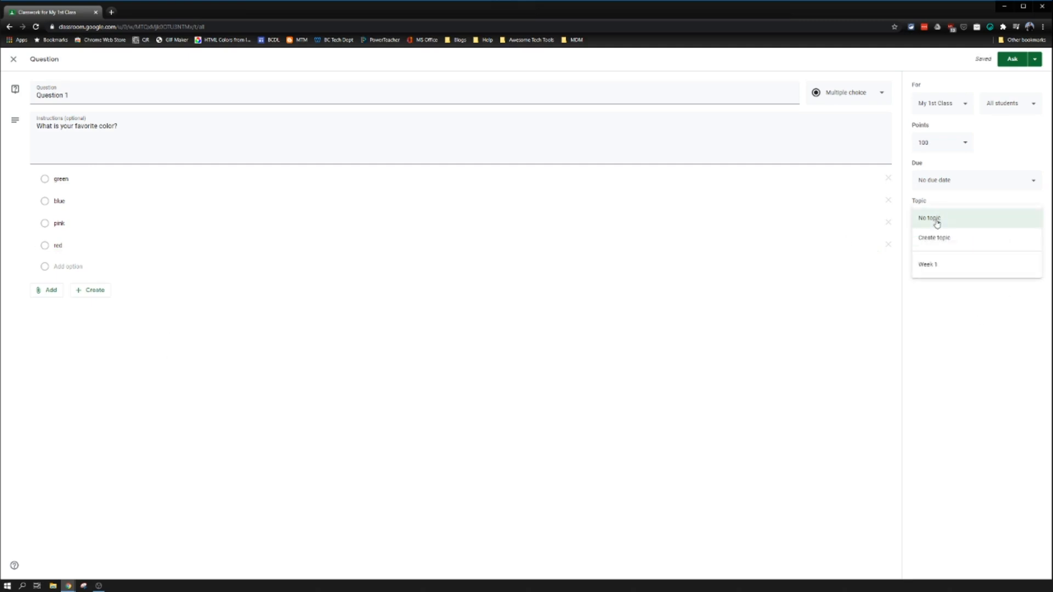
{"action": "left_click", "coordinate": [945, 244]}
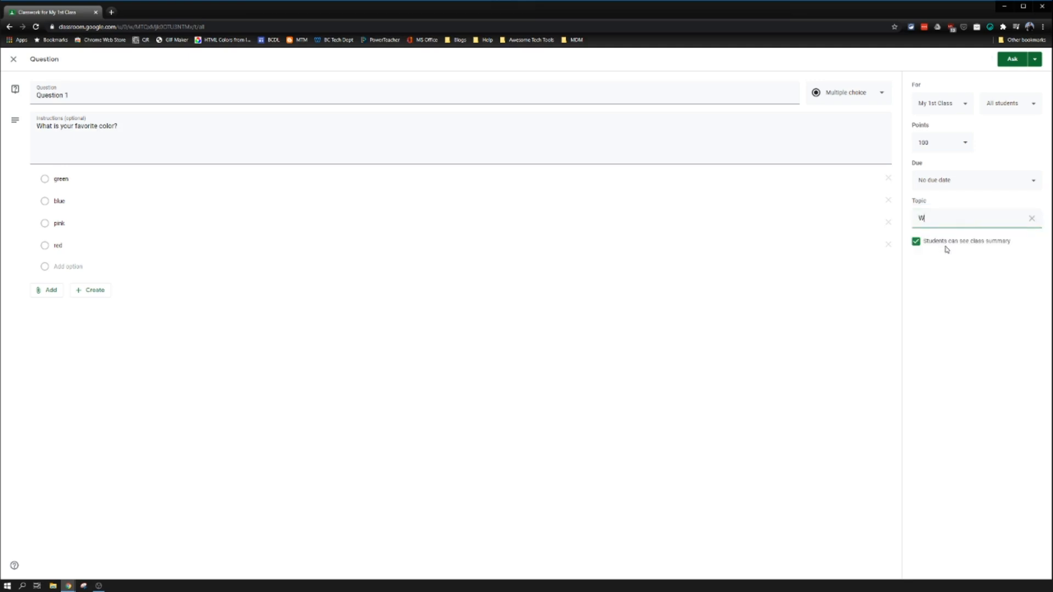
{"action": "left_click", "coordinate": [942, 142]}
{"action": "left_click", "coordinate": [931, 162]}
- Set the question's due date to Aug 24, 2020 at 3:00 PM
{"action": "left_click", "coordinate": [991, 174]}
{"action": "left_click", "coordinate": [988, 214]}
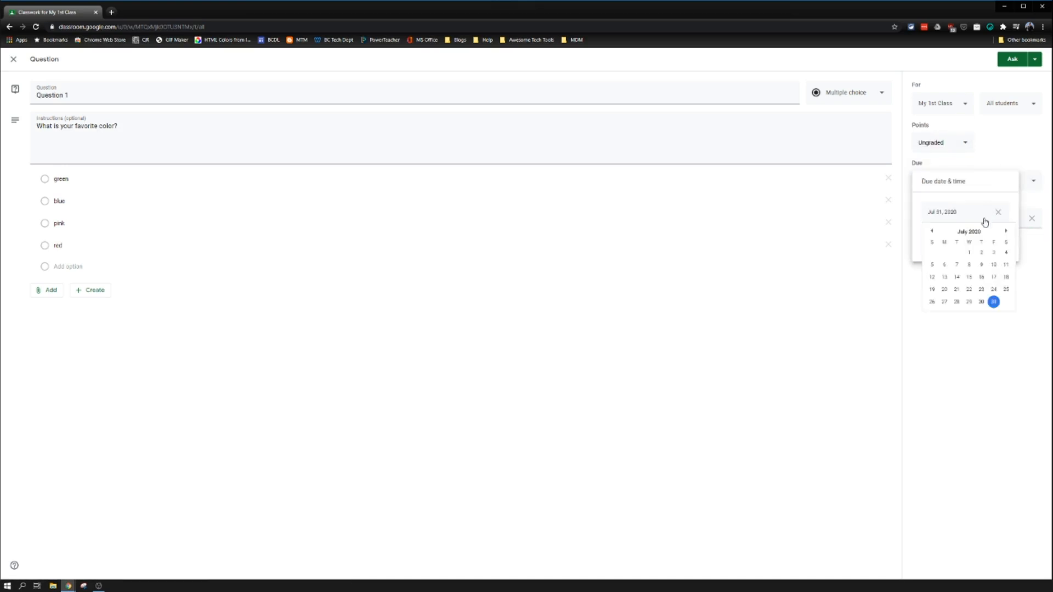
{"action": "left_click", "coordinate": [1006, 230]}
{"action": "left_click", "coordinate": [944, 302]}
{"action": "left_click", "coordinate": [975, 239]}
{"action": "type", "text": "8:00 pm"}
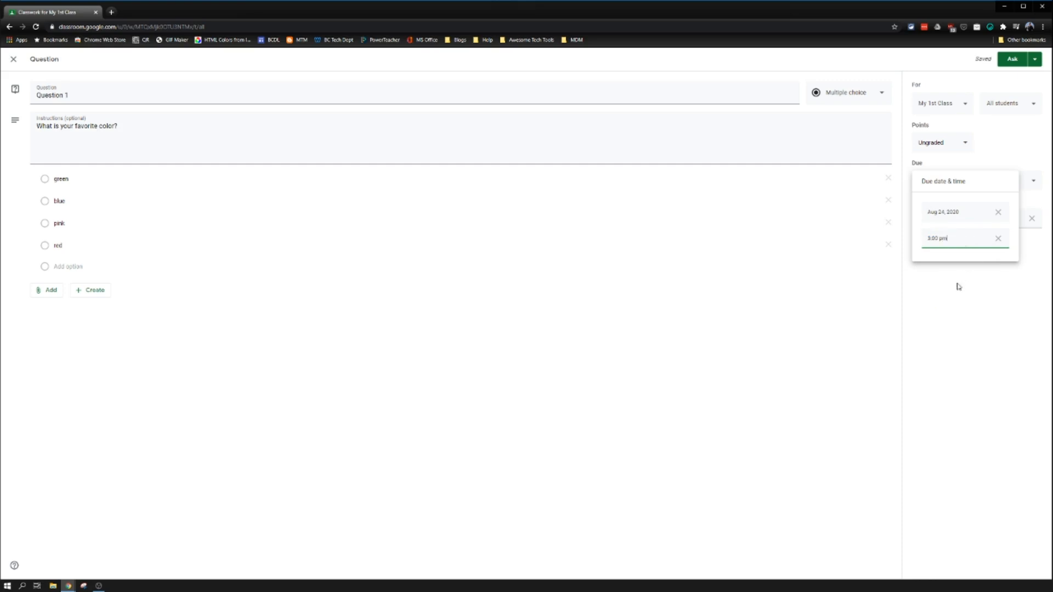
{"action": "left_click", "coordinate": [958, 286]}
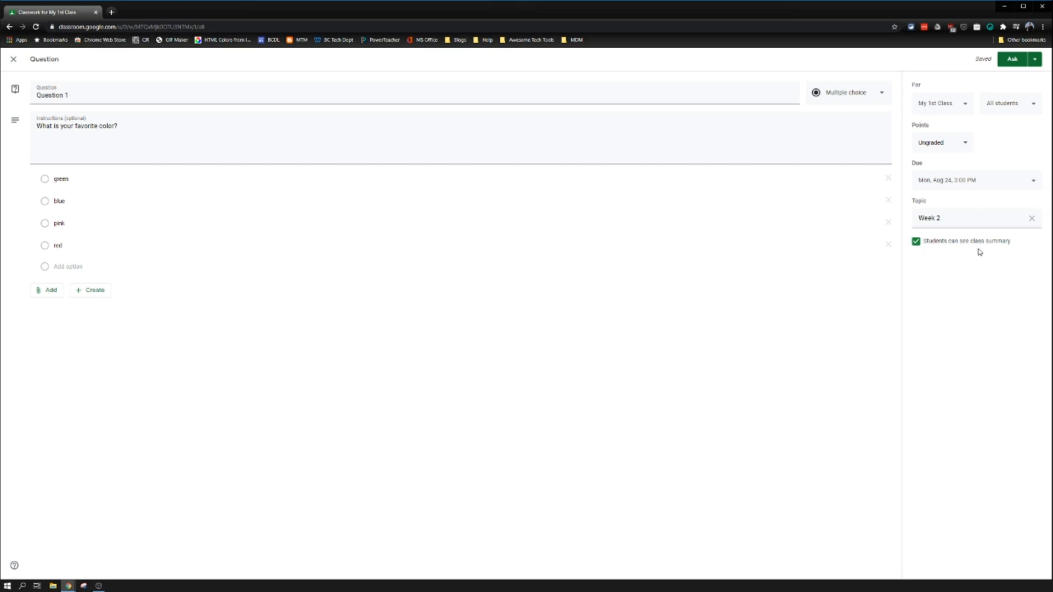
- Review the available question types, keep Multiple choice, and post the question to the class
{"action": "left_click", "coordinate": [836, 95]}
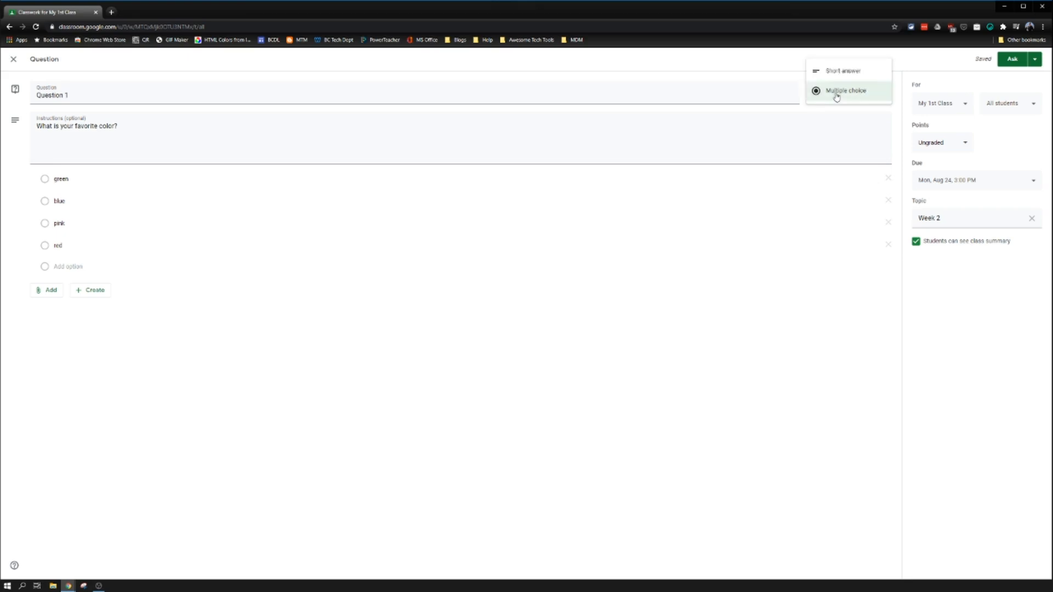
{"action": "left_click", "coordinate": [957, 288]}
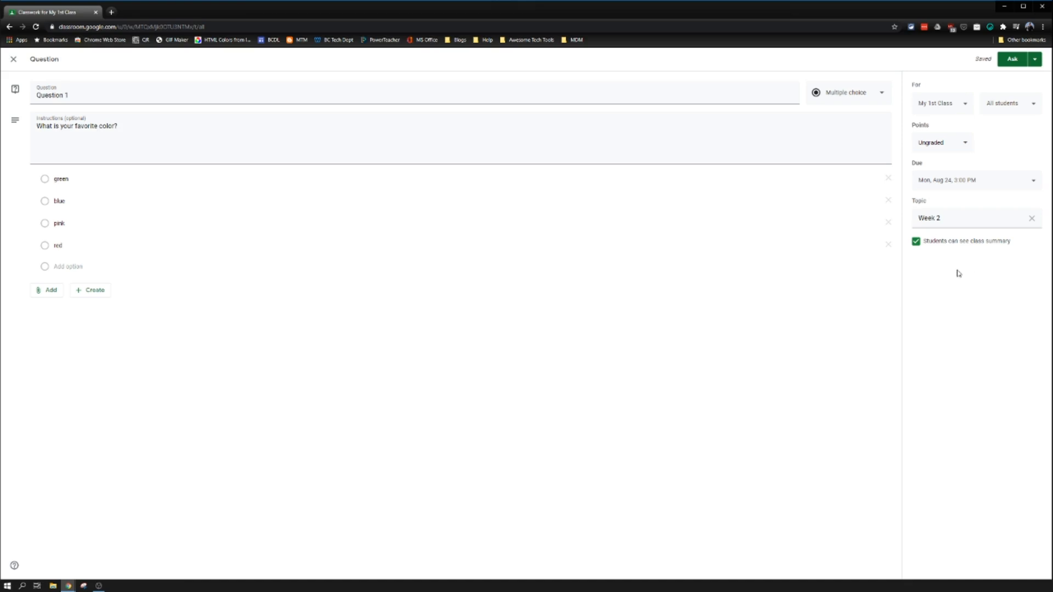
{"action": "left_click", "coordinate": [1012, 64]}
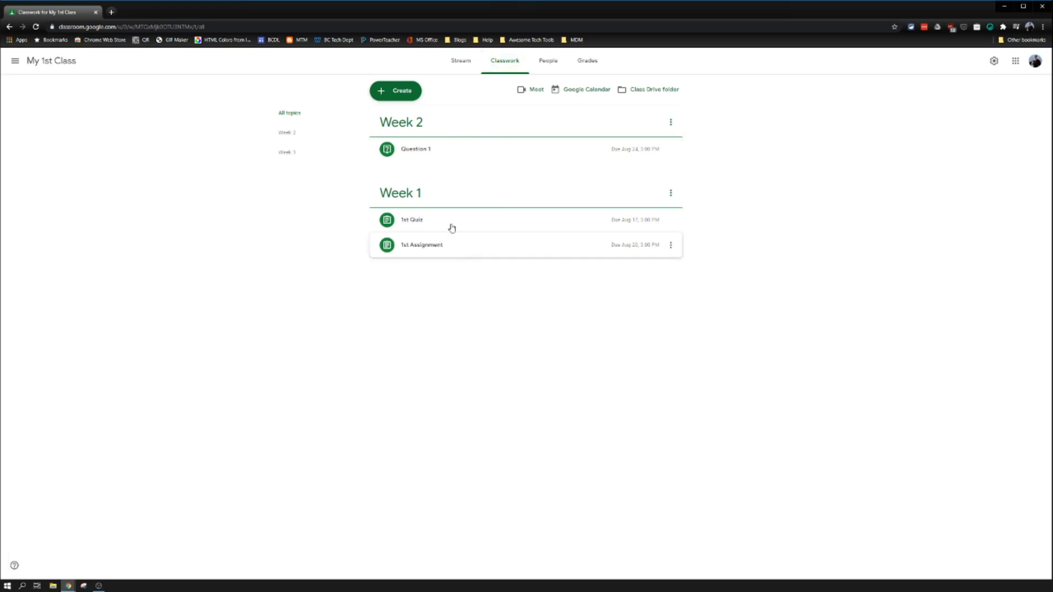
- Reorder the classwork topics so that Week 1 comes before Week 2
{"action": "left_click_drag", "start_coordinate": [456, 126], "coordinate": [435, 263]}
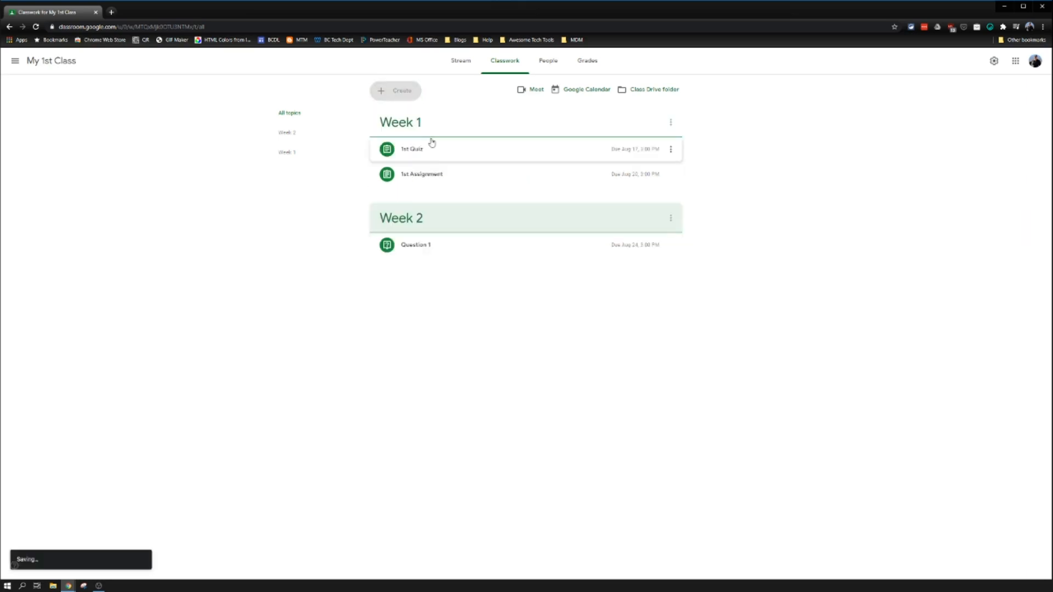
{"action": "left_click_drag", "start_coordinate": [444, 122], "coordinate": [437, 228]}
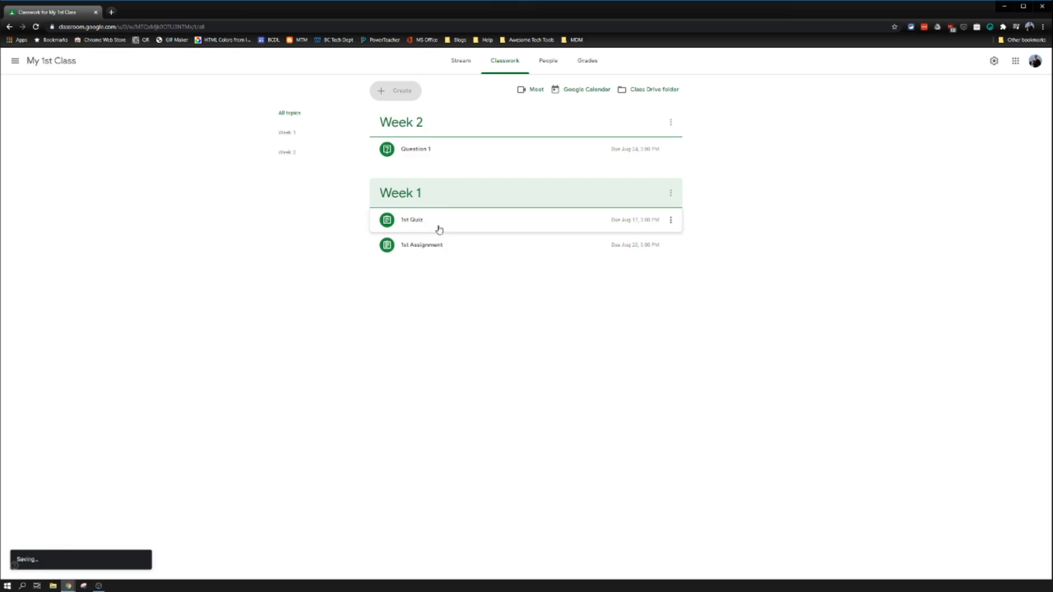
{"action": "left_click_drag", "start_coordinate": [429, 123], "coordinate": [442, 236]}
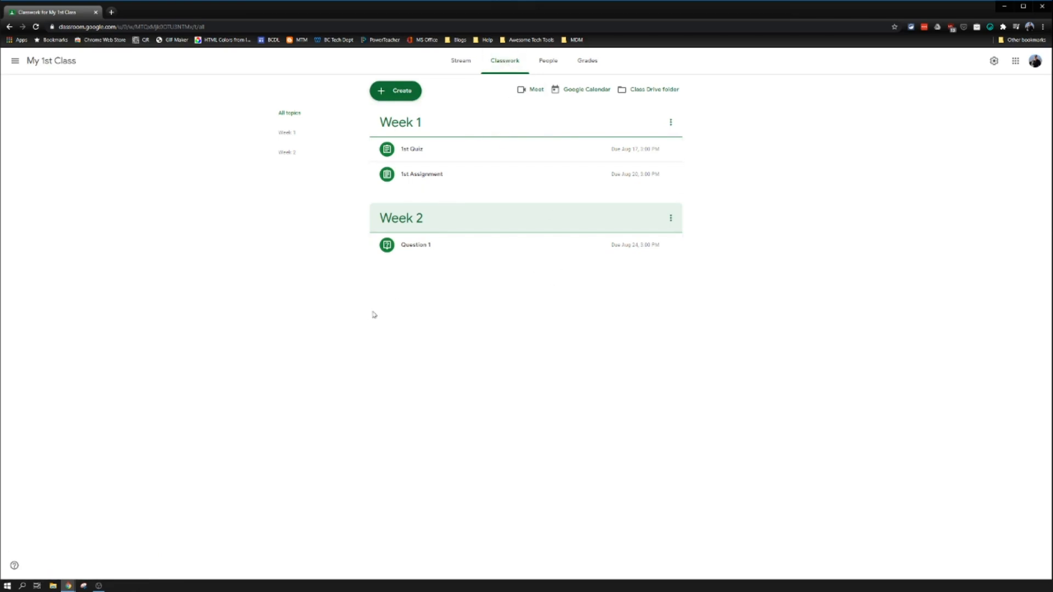
- View the Week 1 and Week 2 topics individually, and return to the list of all topics
{"action": "left_click", "coordinate": [279, 137]}
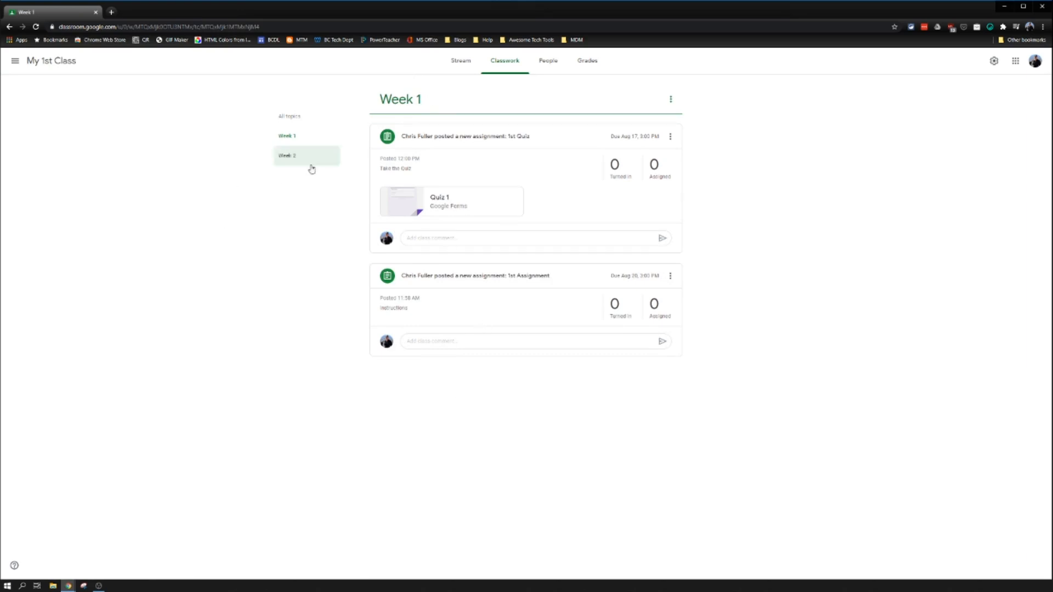
{"action": "left_click", "coordinate": [286, 156]}
{"action": "left_click", "coordinate": [290, 115]}
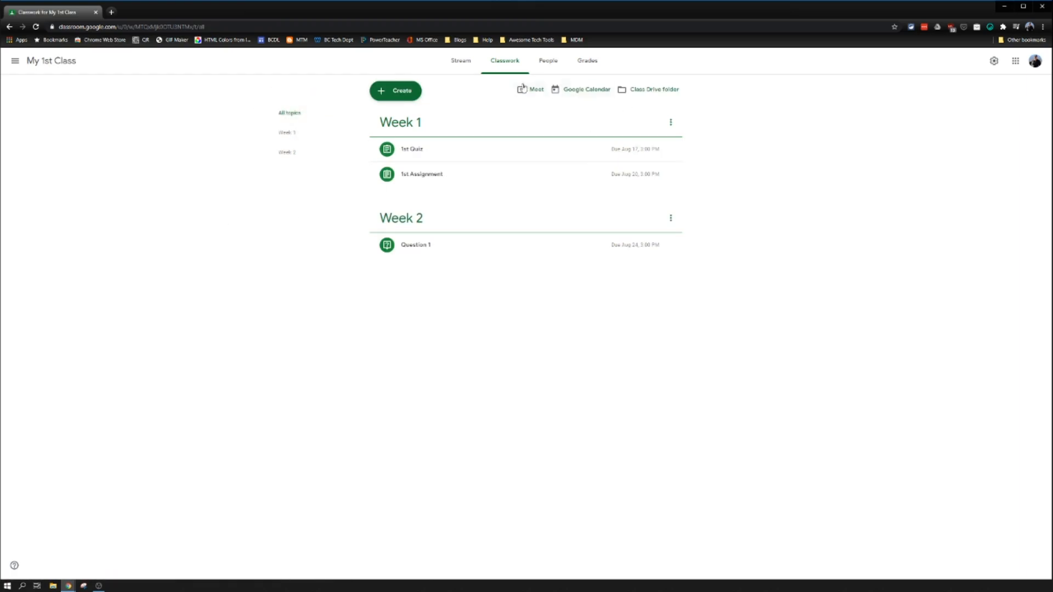
- Create a material titled "class website" with the description "go here for info"
{"action": "left_click", "coordinate": [389, 95]}
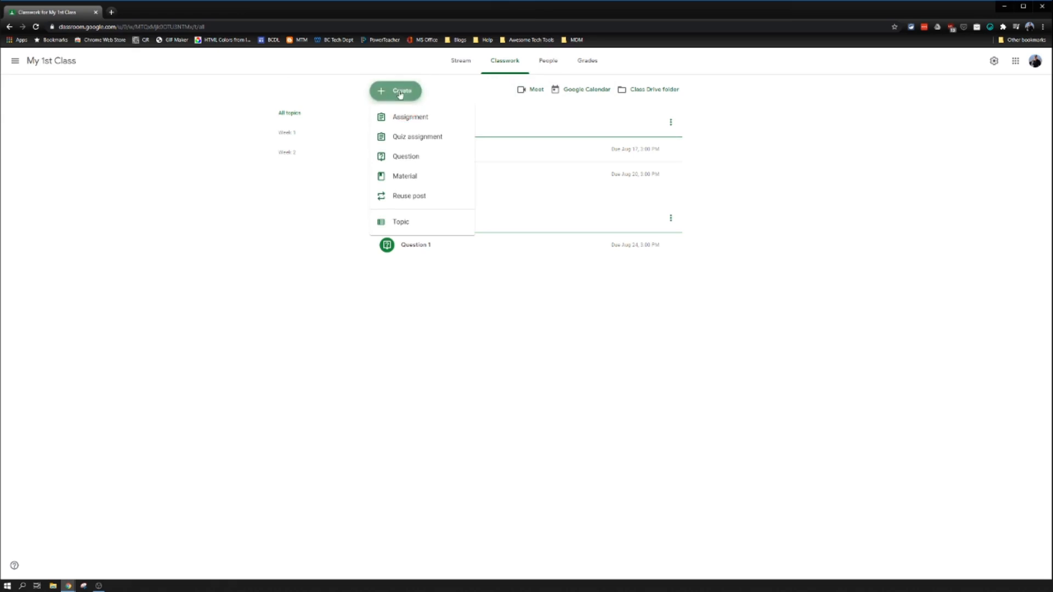
{"action": "left_click", "coordinate": [399, 180]}
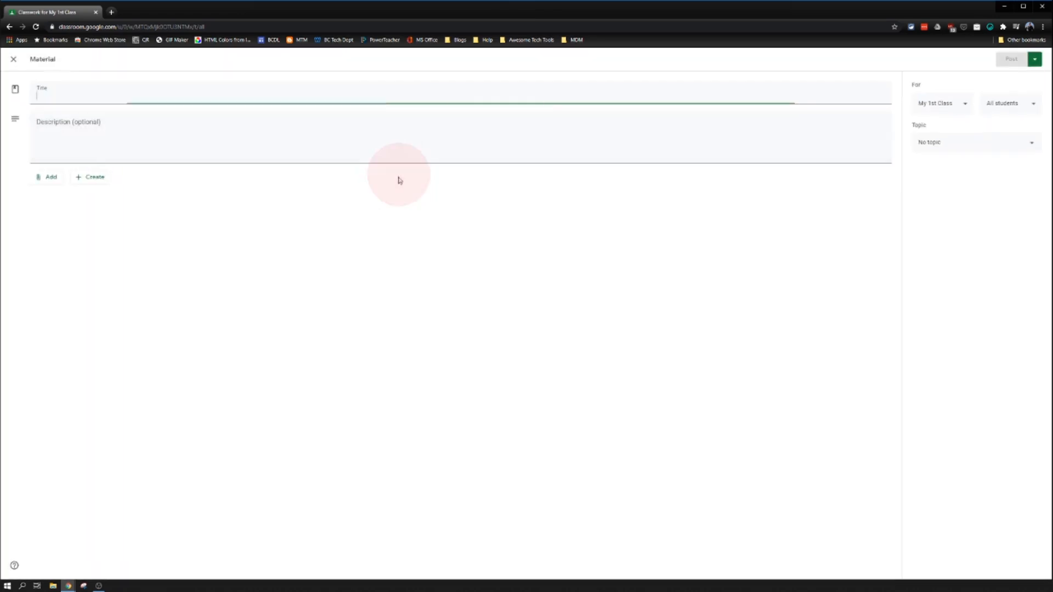
{"action": "type", "text": "cl"}
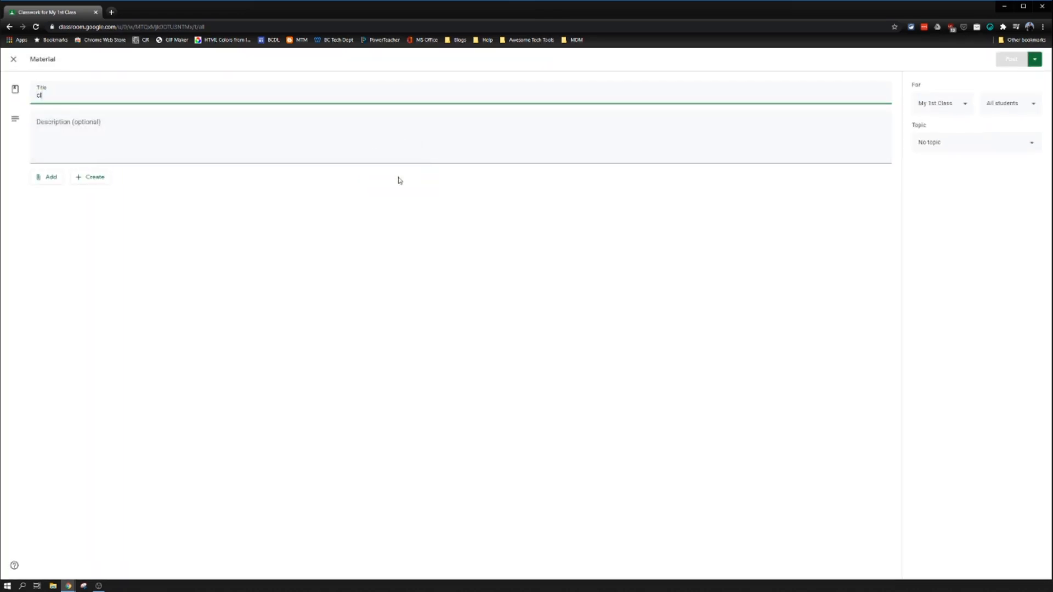
{"action": "type", "text": "ass website"}
{"action": "key", "text": "Tab"}
{"action": "type", "text": "go here"}
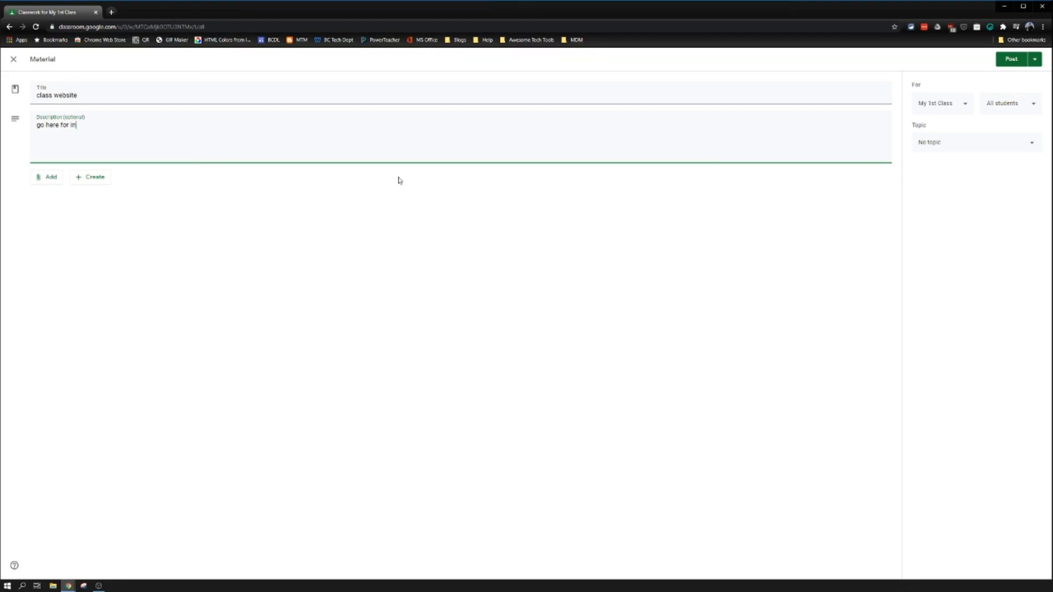
- Attach the link bcldt.blogspot.com to the material and post it to the class
{"action": "left_click", "coordinate": [47, 177]}
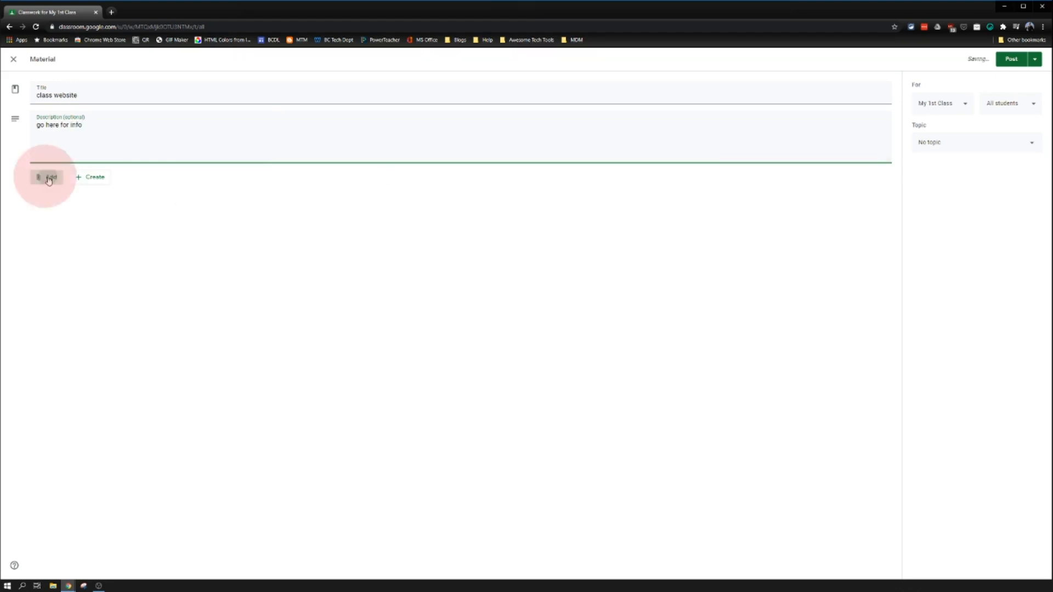
{"action": "left_click", "coordinate": [58, 209]}
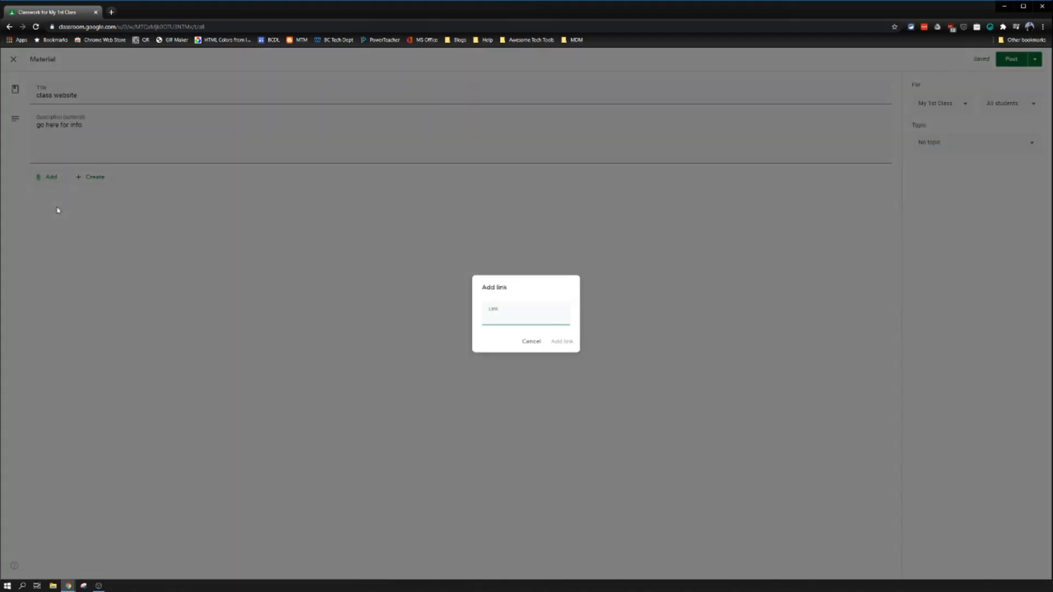
{"action": "type", "text": "bcldt.blogspot.com"}
{"action": "key", "text": "Return"}
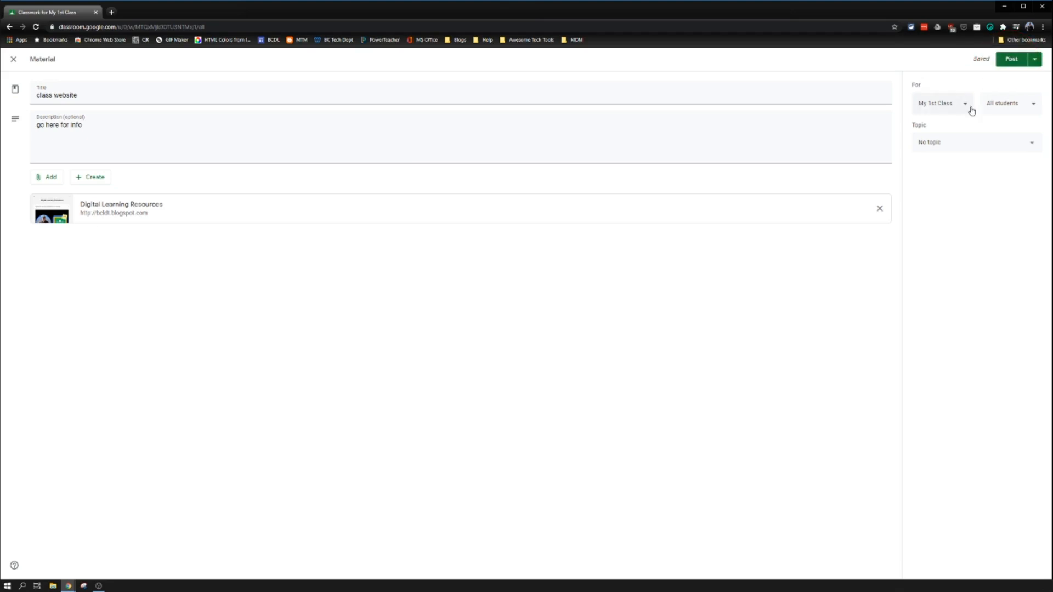
{"action": "left_click", "coordinate": [1011, 56]}
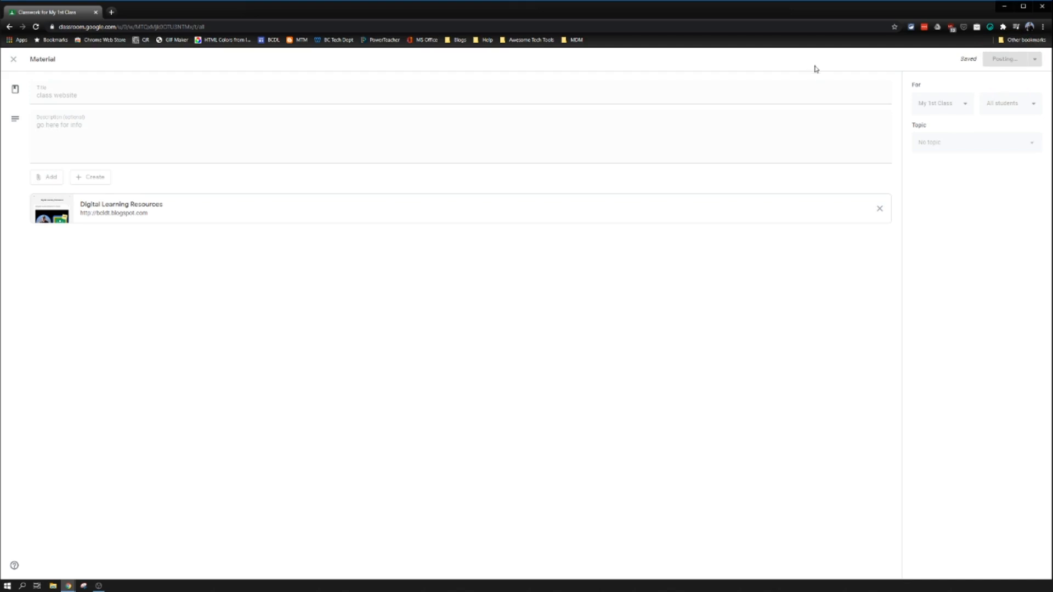
- Move the class website material into the Week 2 topic, below Question 1
{"action": "mouse_move", "coordinate": [415, 122]}
{"action": "left_mouse_down"}
{"action": "mouse_move", "coordinate": [425, 132]}
{"action": "mouse_move", "coordinate": [463, 108]}
{"action": "mouse_move", "coordinate": [403, 128]}
{"action": "left_mouse_up"}
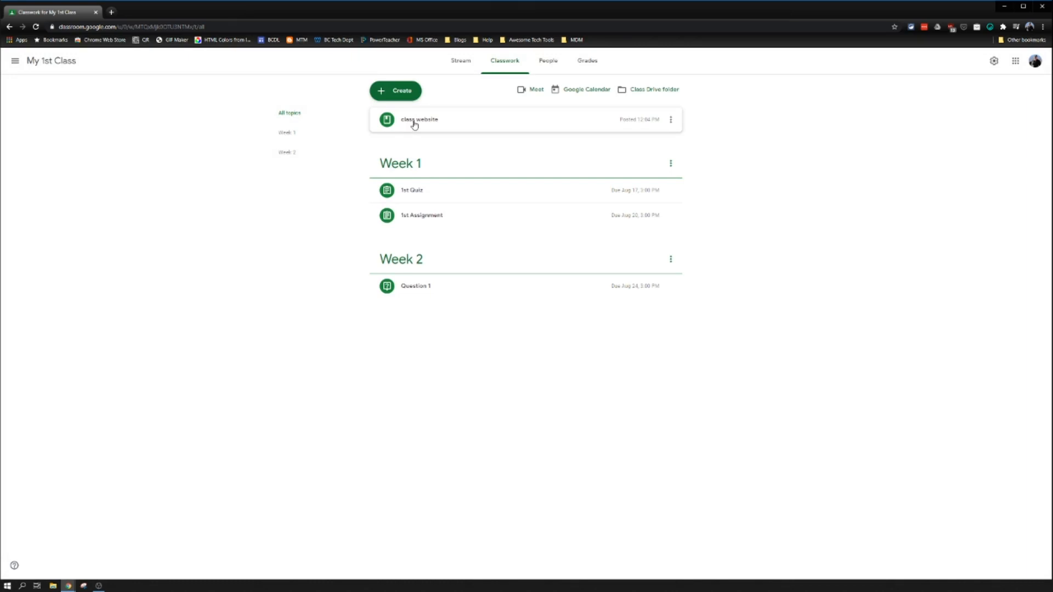
{"action": "left_click_drag", "start_coordinate": [413, 124], "coordinate": [437, 295]}
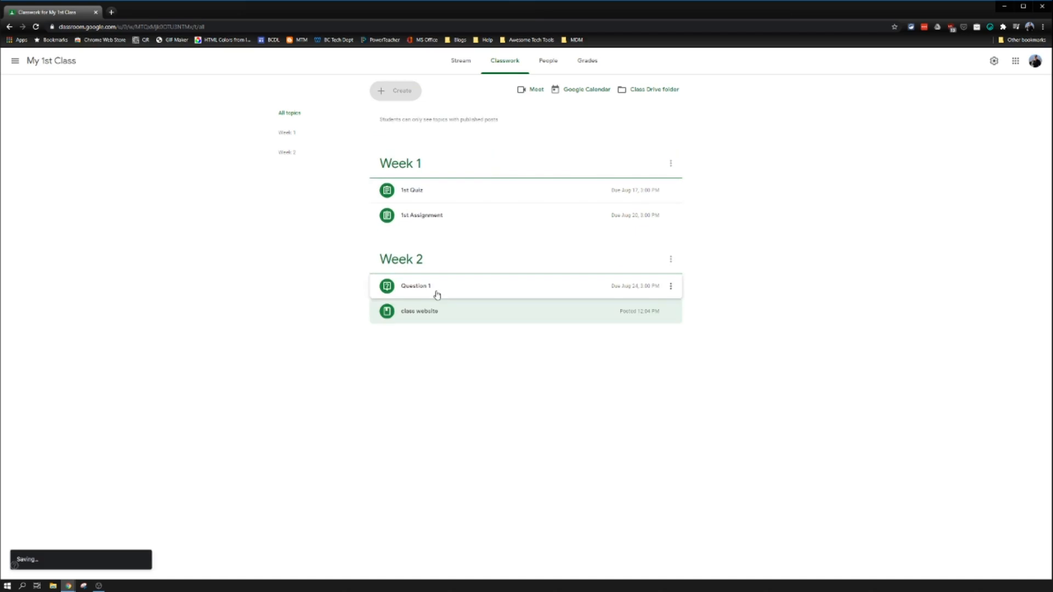
{"action": "left_click", "coordinate": [286, 134]}
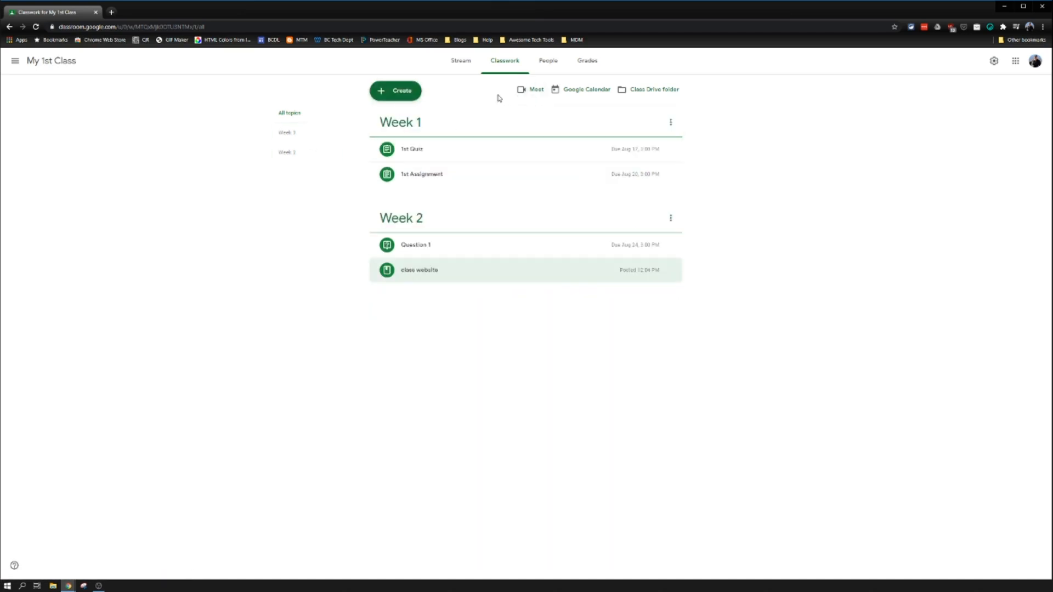
- Reuse the Question 1 post from My 1st Class, creating new copies of all attachments
{"action": "left_click", "coordinate": [401, 96]}
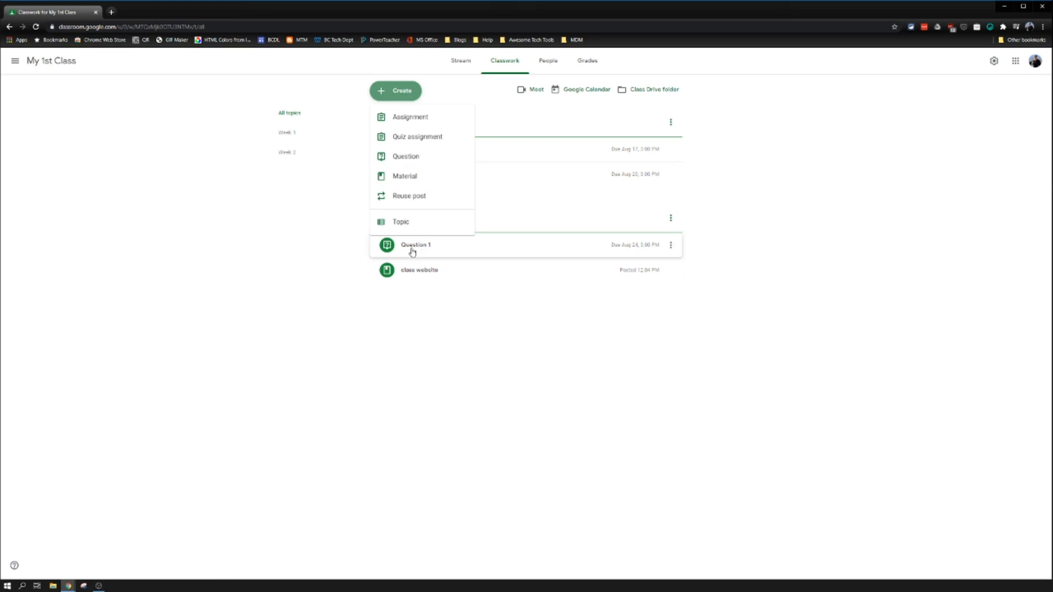
{"action": "left_click", "coordinate": [406, 198]}
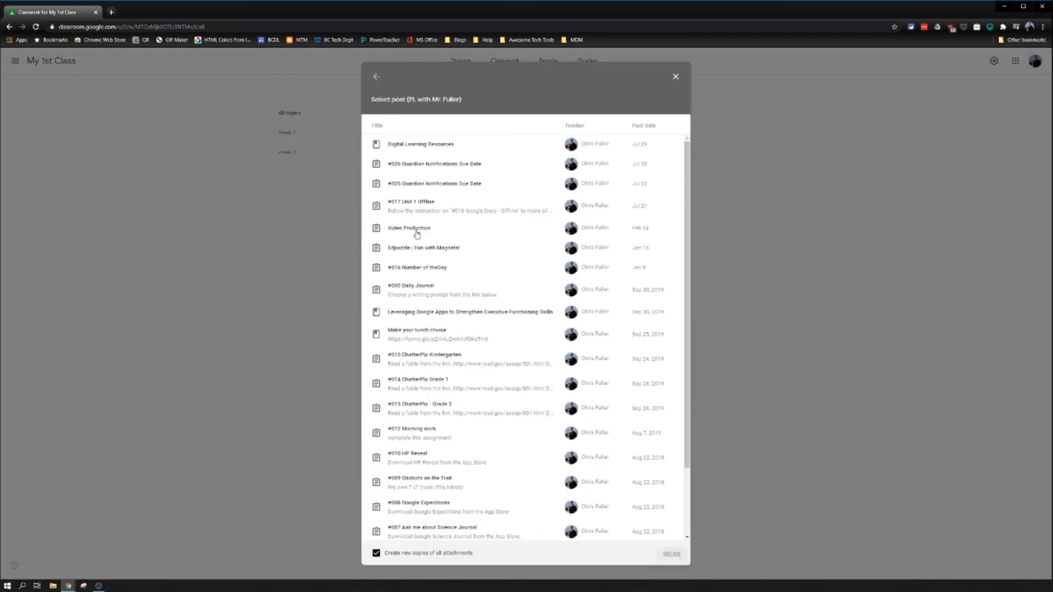
{"action": "left_click", "coordinate": [375, 75]}
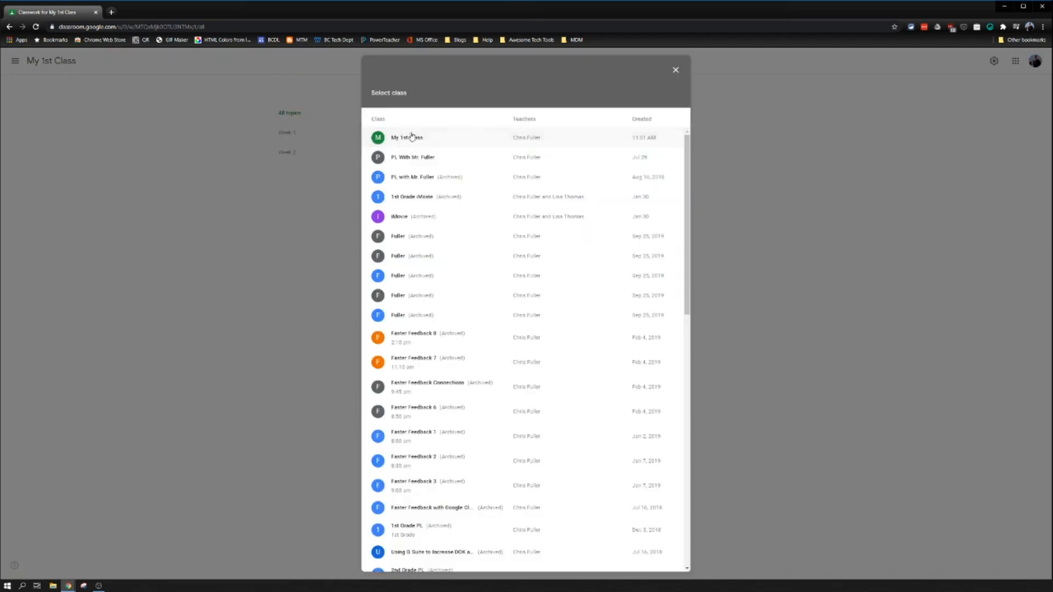
{"action": "left_click", "coordinate": [413, 140]}
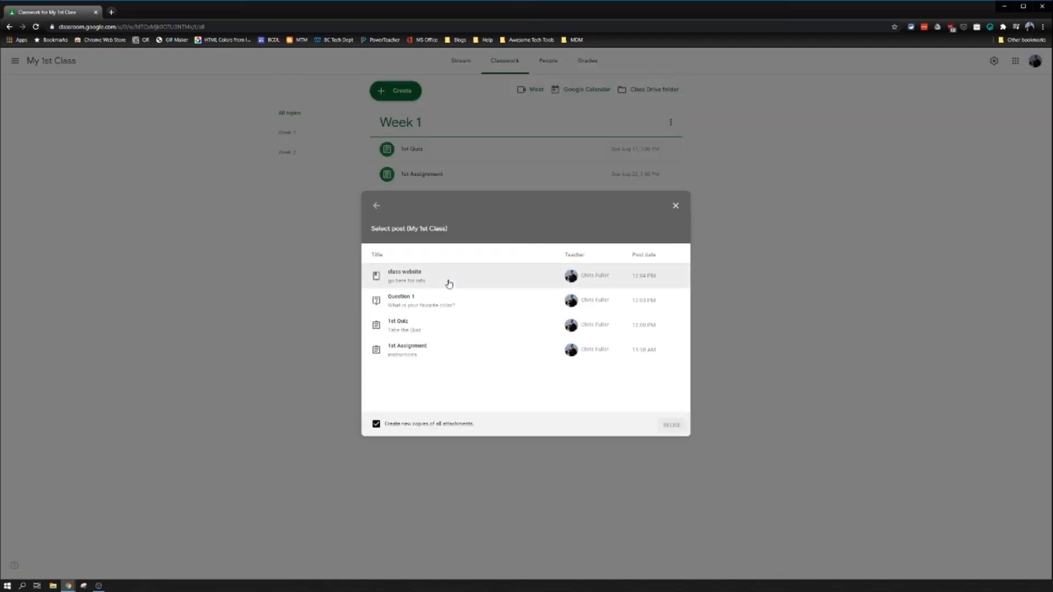
{"action": "left_click", "coordinate": [406, 302]}
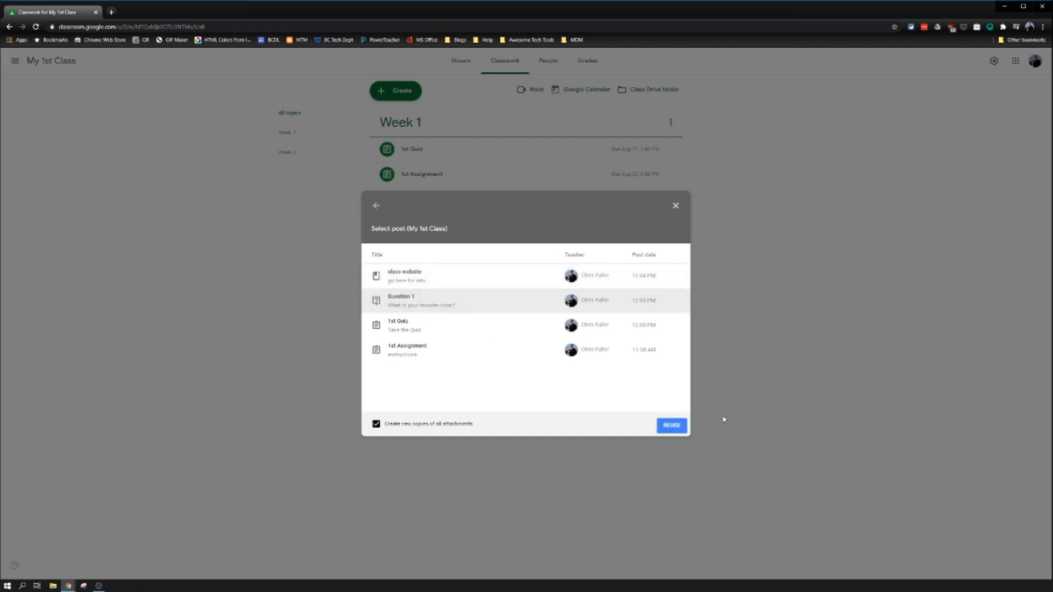
{"action": "left_click", "coordinate": [679, 426]}
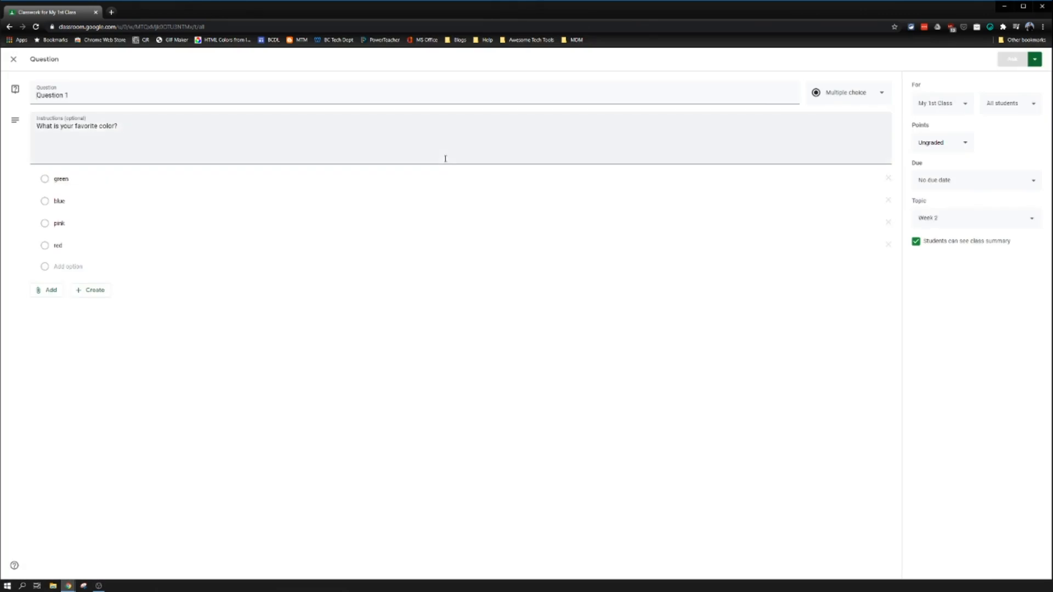
- Review the reused question's instructions and answer options, assign it to the Week 1 topic, and post it to the class
{"action": "triple_click", "coordinate": [60, 130]}
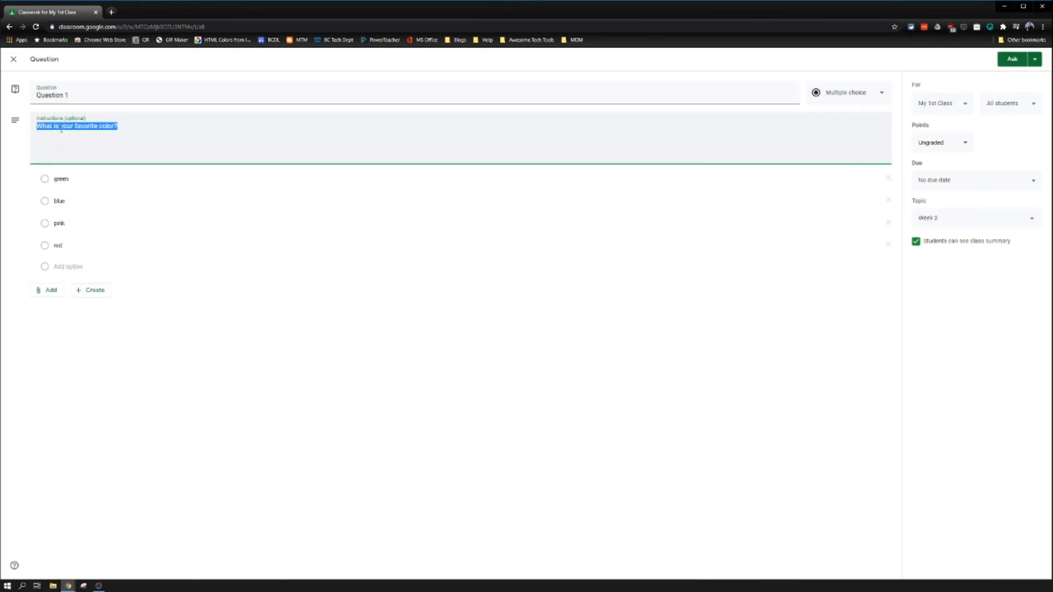
{"action": "left_click", "coordinate": [72, 179]}
{"action": "left_click", "coordinate": [63, 202]}
{"action": "left_click", "coordinate": [61, 223]}
{"action": "left_click", "coordinate": [67, 244]}
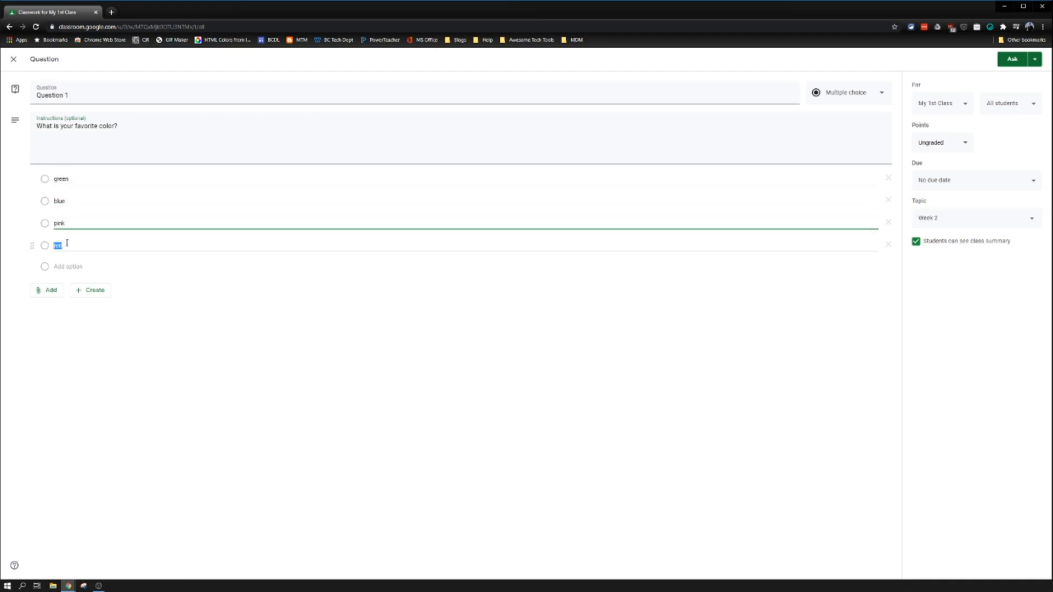
{"action": "left_click", "coordinate": [947, 225]}
{"action": "left_click", "coordinate": [947, 199]}
{"action": "left_click", "coordinate": [1012, 59]}
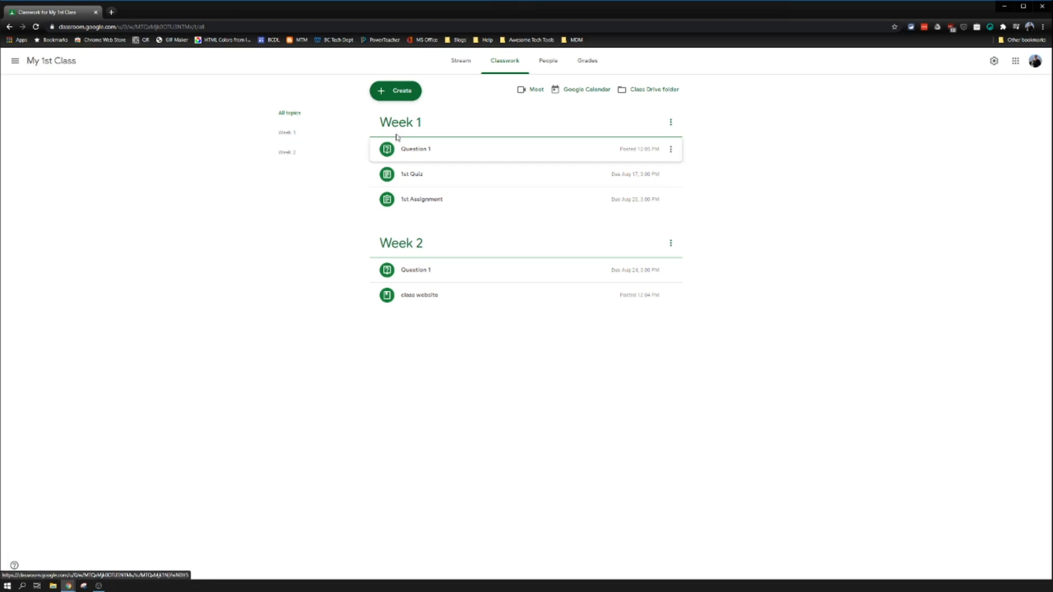
{"action": "left_click", "coordinate": [399, 95]}
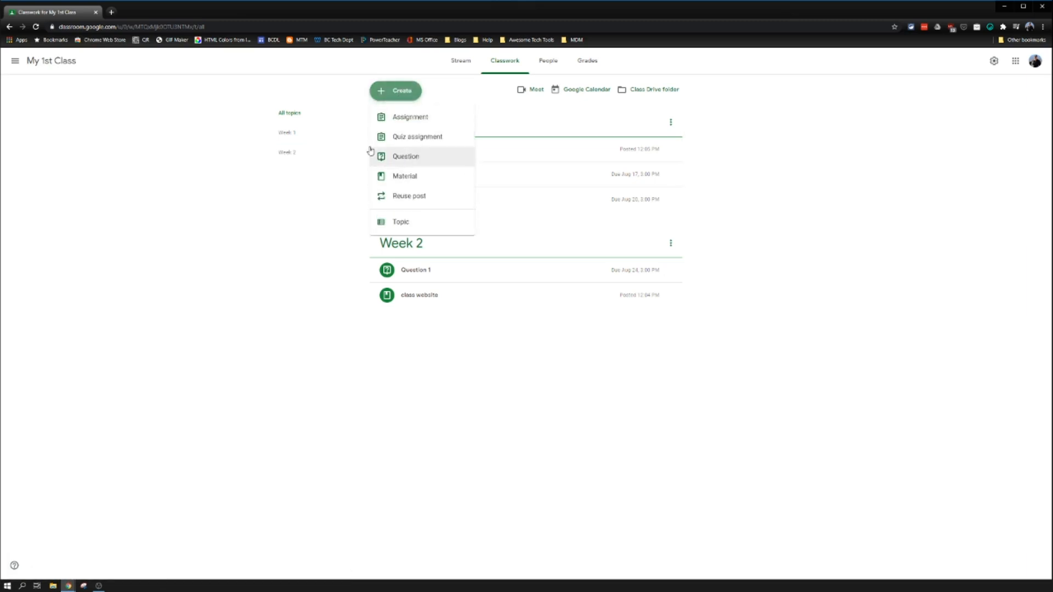
{"action": "left_click", "coordinate": [362, 441]}
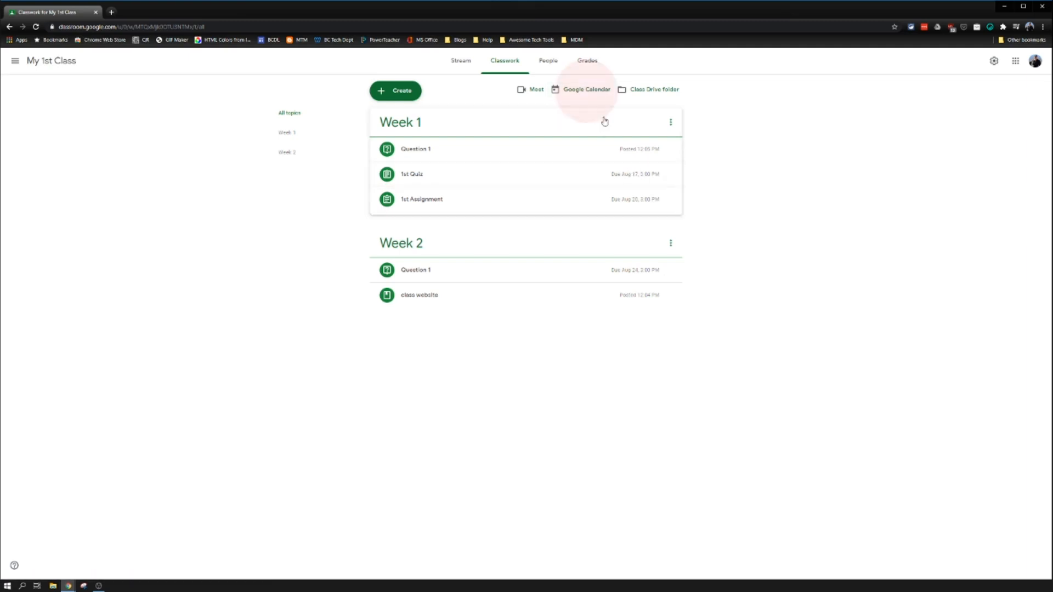
- Open the class's Google Calendar and follow the 1st Assignment event's link to its Classroom page, and return to the calendar
{"action": "left_click", "coordinate": [586, 88]}
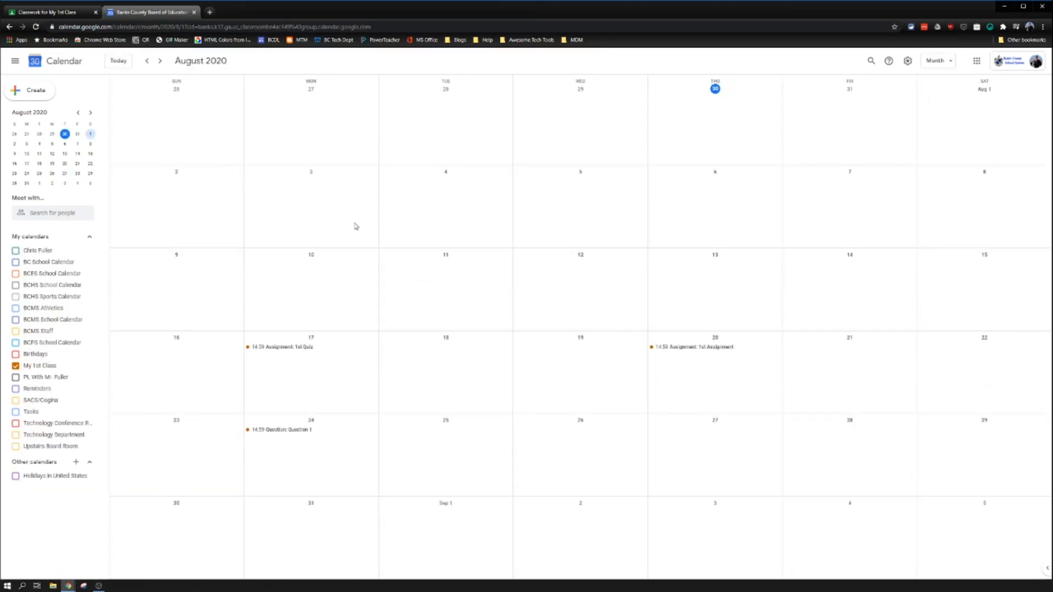
{"action": "left_click", "coordinate": [318, 350]}
{"action": "left_click", "coordinate": [695, 349]}
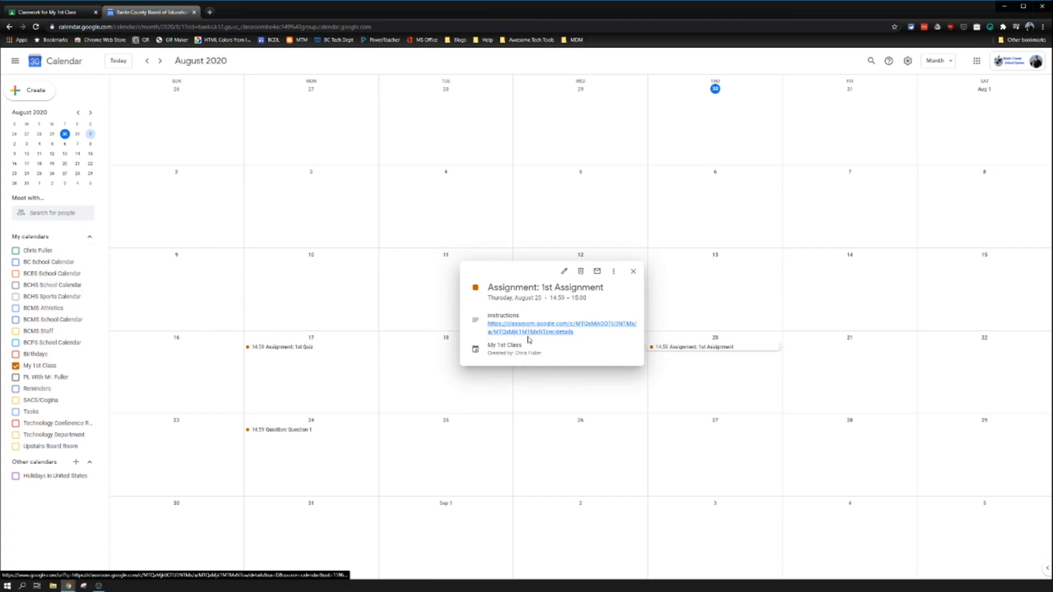
{"action": "left_click", "coordinate": [527, 332]}
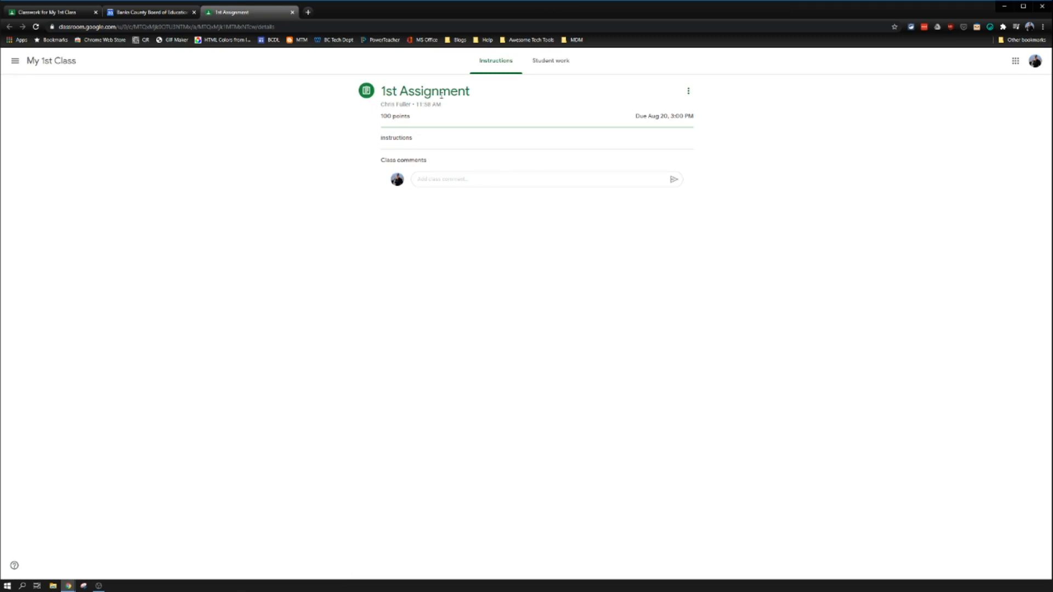
{"action": "left_click", "coordinate": [156, 13]}
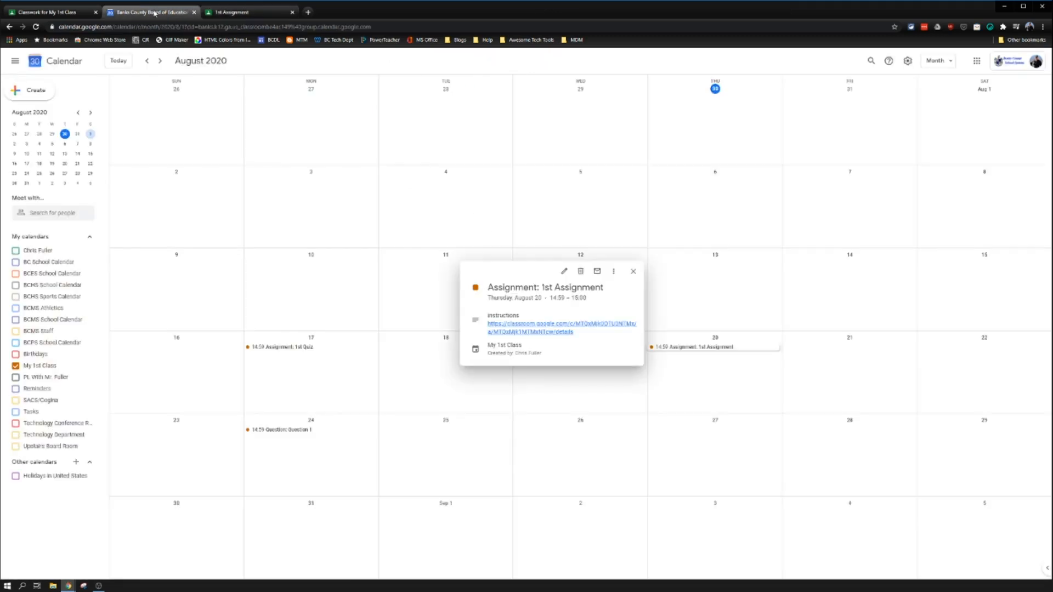
- Check the Classwork page, return to the calendar, and follow the 1st Quiz event's link to its Classroom page
{"action": "left_click", "coordinate": [39, 9]}
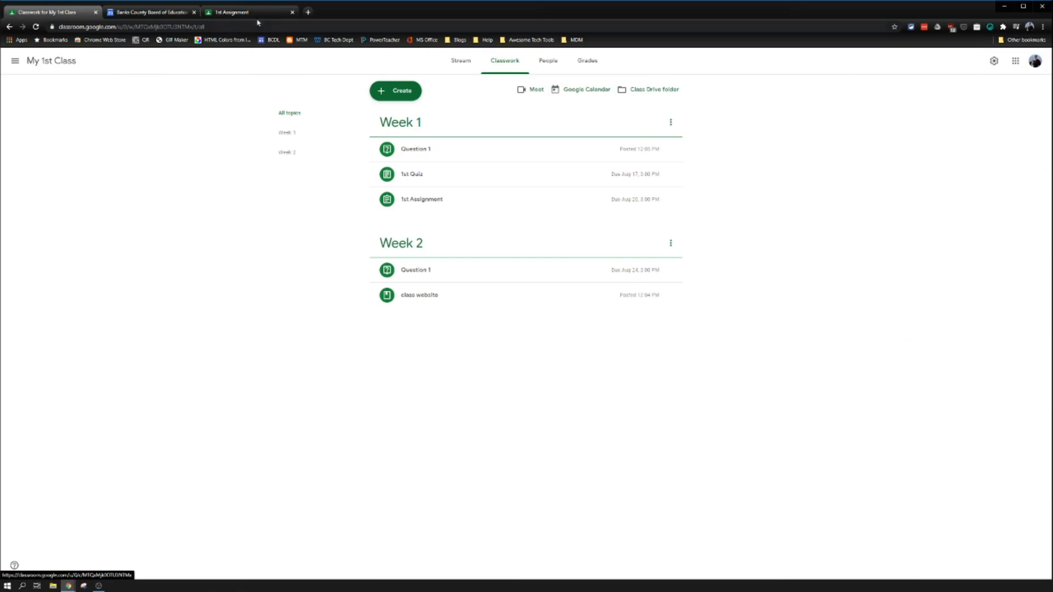
{"action": "left_click", "coordinate": [153, 12]}
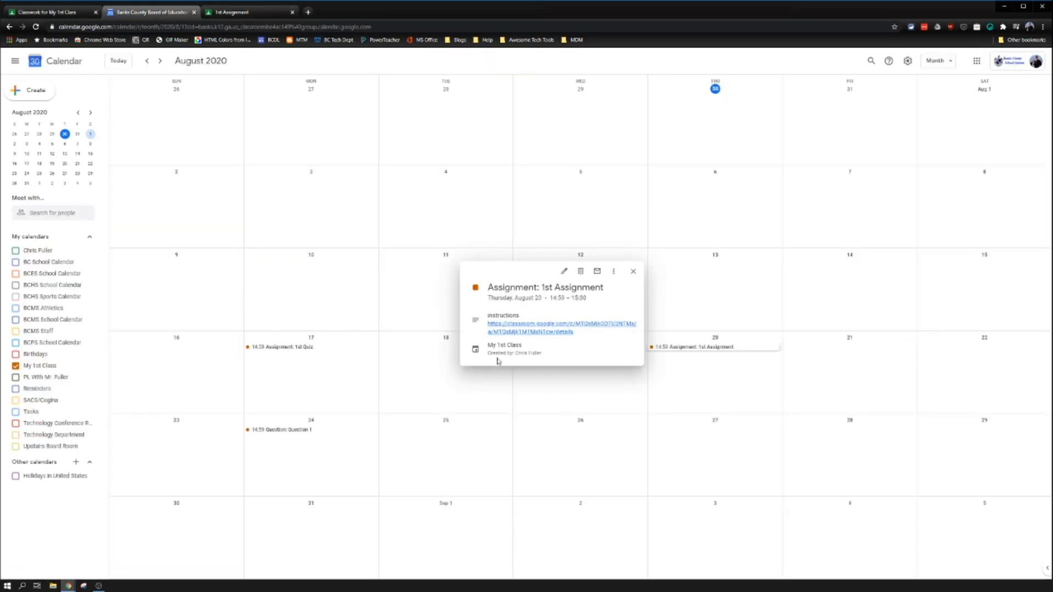
{"action": "left_click", "coordinate": [300, 348]}
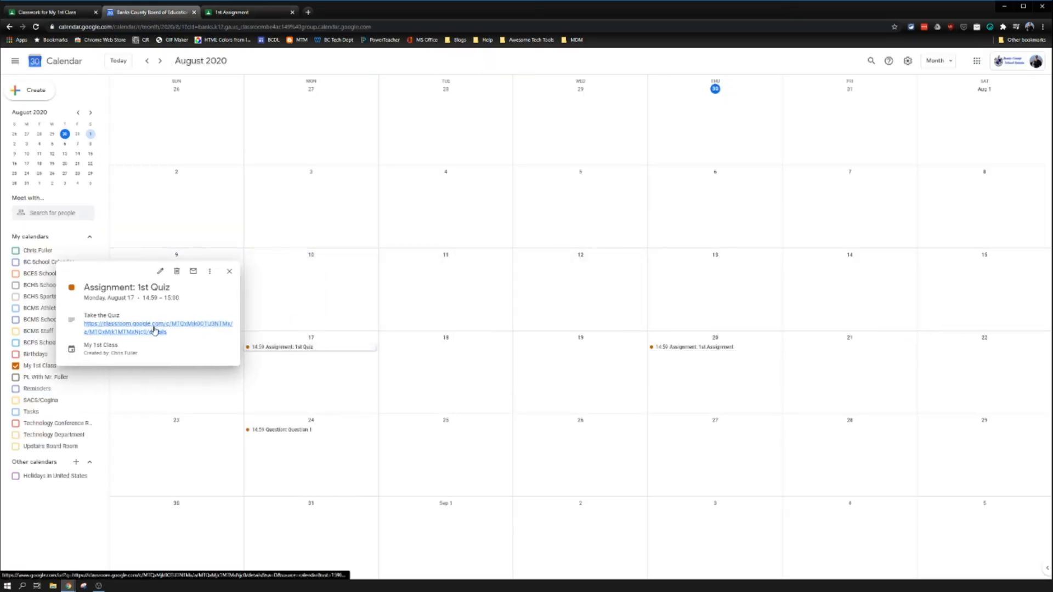
{"action": "left_click", "coordinate": [155, 331]}
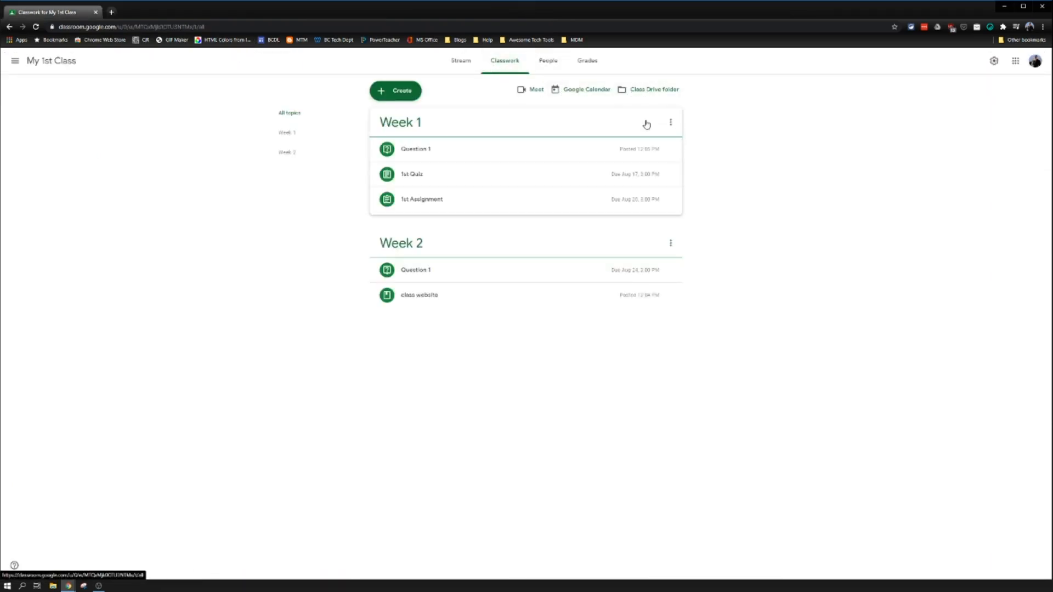
- Open the class Drive folder, examine the Quiz 1 form's details, and close the folder
{"action": "left_click", "coordinate": [644, 92]}
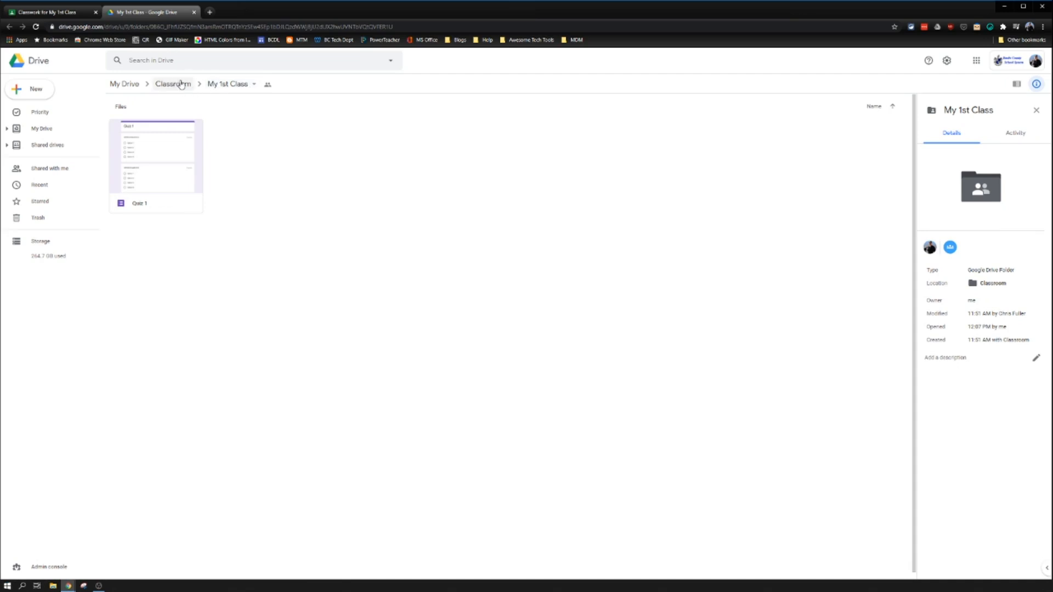
{"action": "left_click", "coordinate": [163, 168]}
{"action": "left_click", "coordinate": [261, 271]}
{"action": "left_click", "coordinate": [144, 186]}
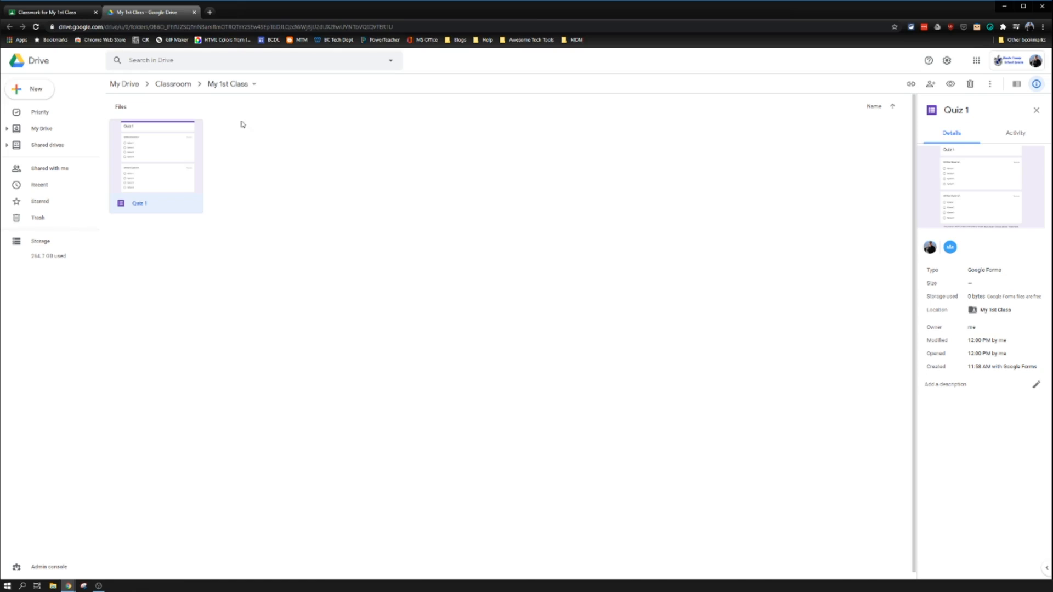
{"action": "left_click", "coordinate": [194, 12]}
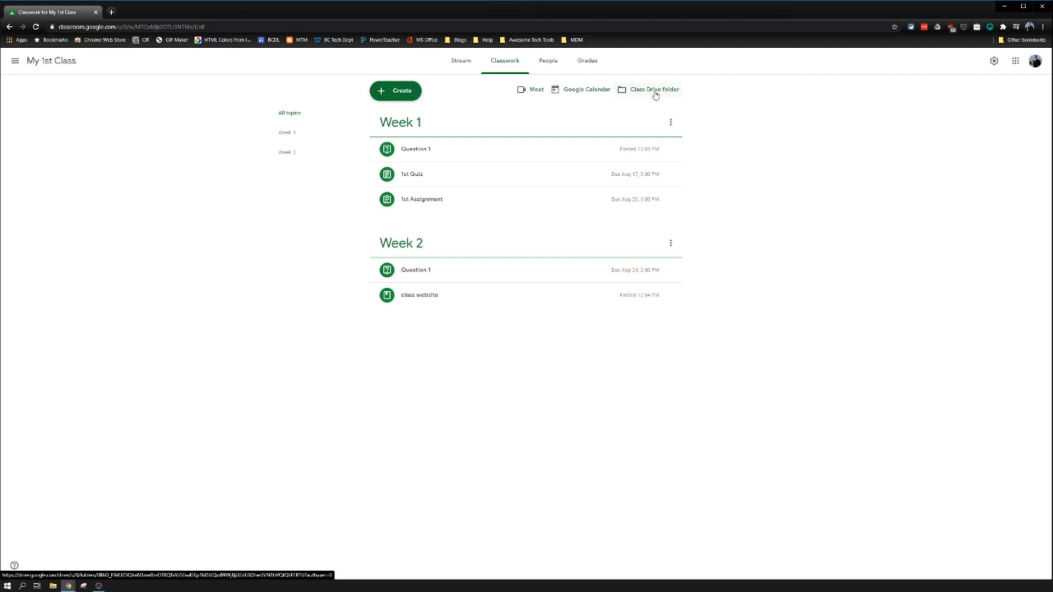
- View the class's people, check the student invitation form without inviting anyone, and highlight the class code
{"action": "left_click", "coordinate": [549, 62]}
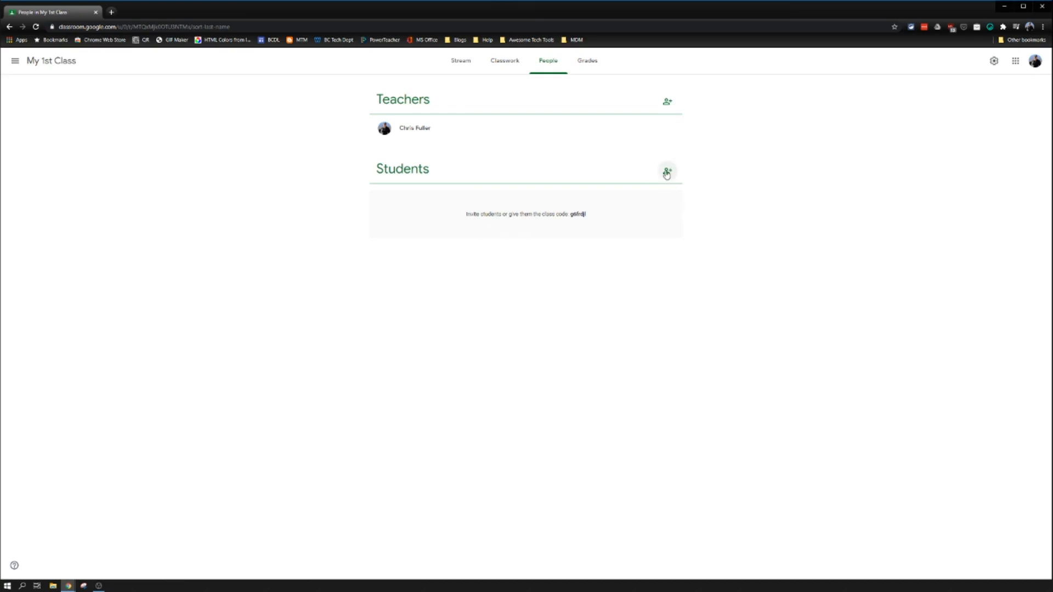
{"action": "left_click", "coordinate": [667, 173]}
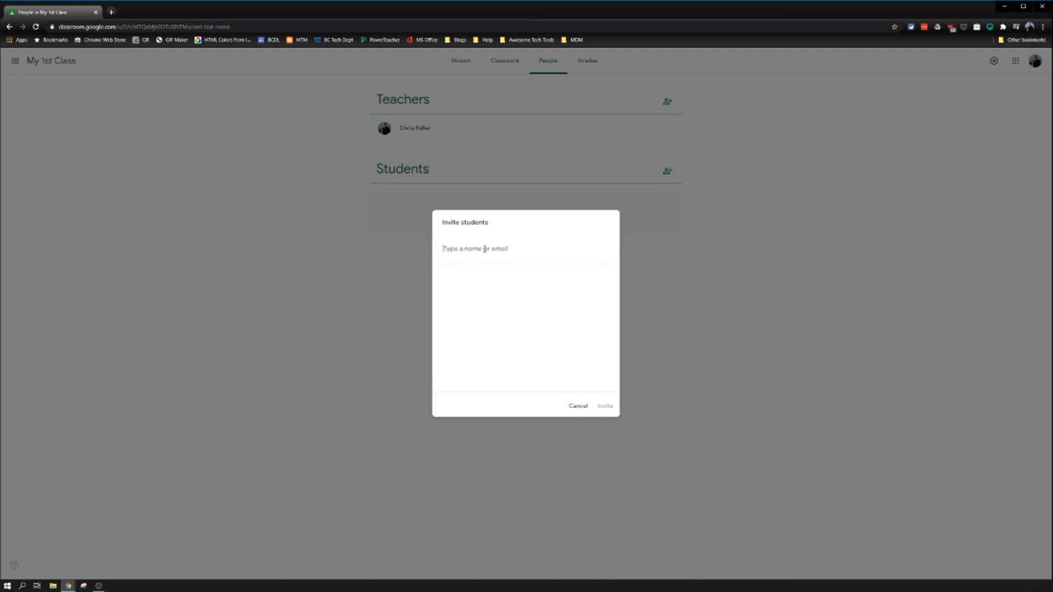
{"action": "left_click", "coordinate": [581, 407]}
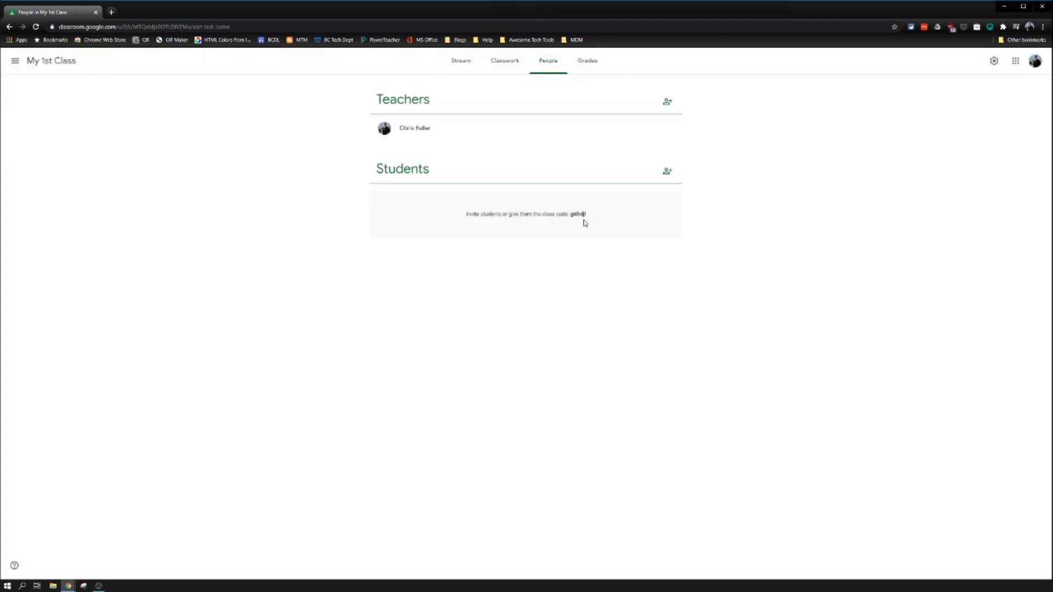
{"action": "left_click_drag", "start_coordinate": [572, 219], "coordinate": [588, 215]}
{"action": "left_click", "coordinate": [608, 219]}
- View the form for inviting teachers and close it without inviting anyone
{"action": "left_click", "coordinate": [667, 103]}
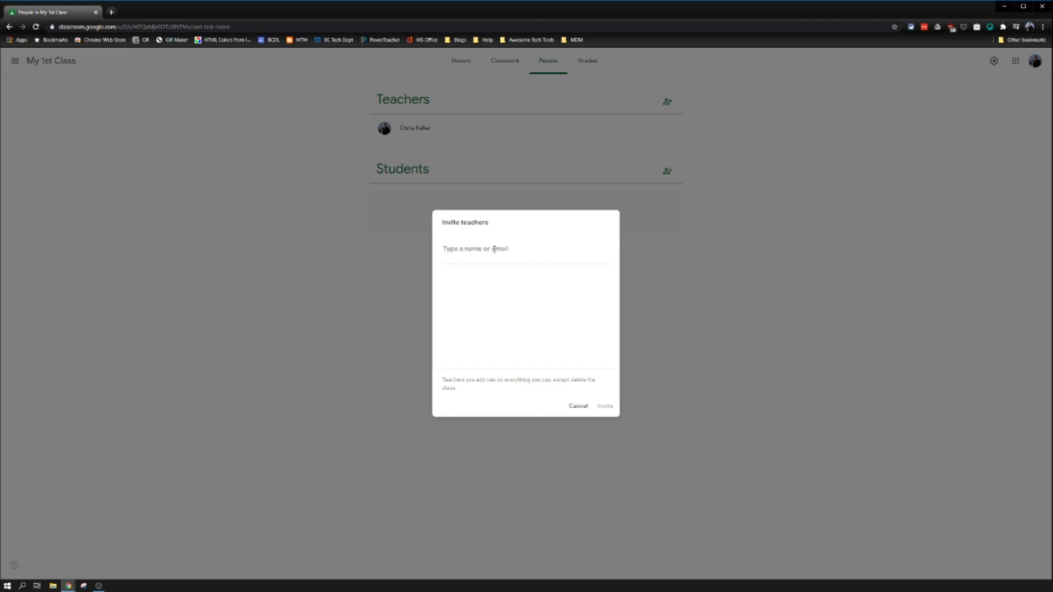
{"action": "left_click", "coordinate": [577, 405]}
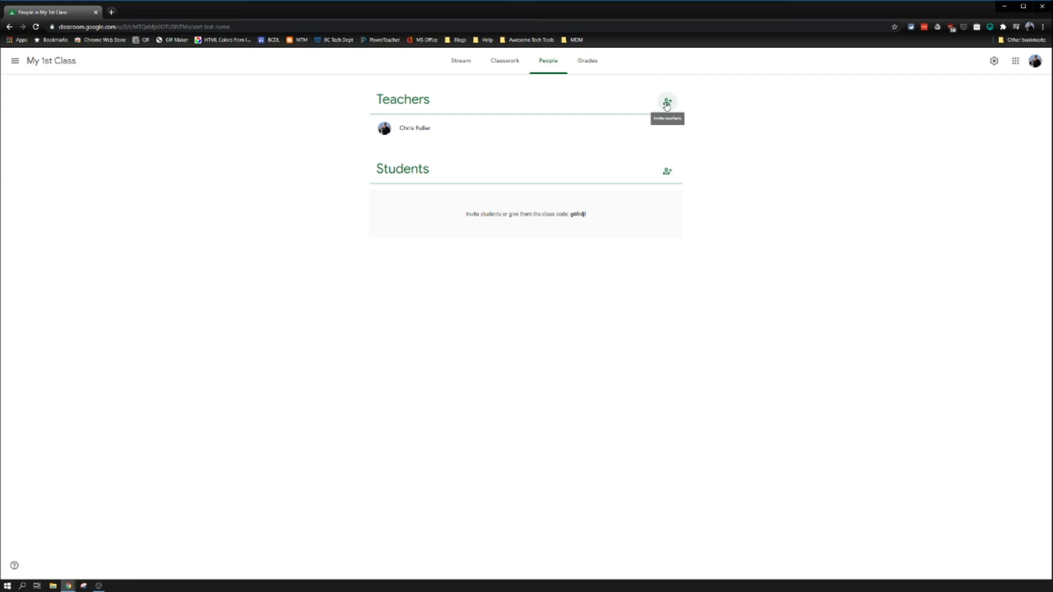
{"action": "left_click_drag", "start_coordinate": [447, 179], "coordinate": [411, 175]}
{"action": "left_click", "coordinate": [372, 179]}
- Look at the student invitation form again, close it without inviting anyone, and highlight the Students heading
{"action": "left_click", "coordinate": [666, 171]}
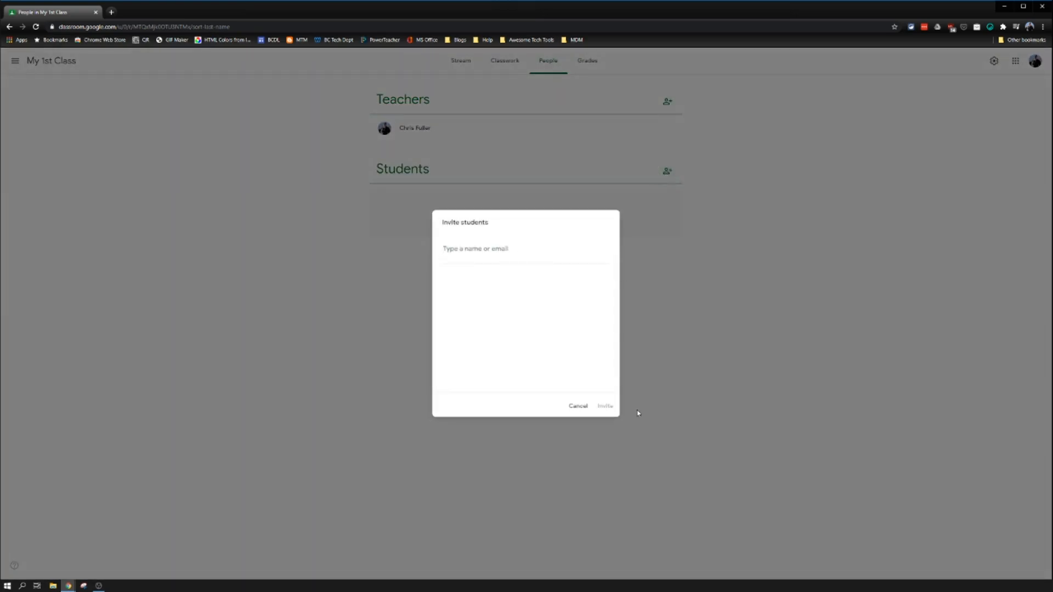
{"action": "left_click", "coordinate": [577, 405]}
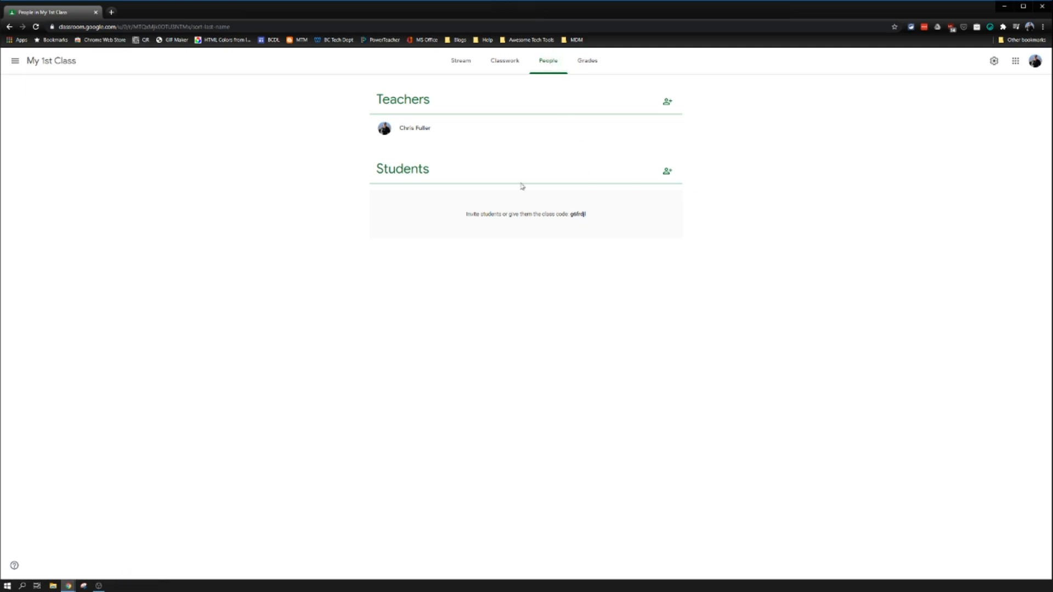
{"action": "left_click_drag", "start_coordinate": [430, 169], "coordinate": [383, 168]}
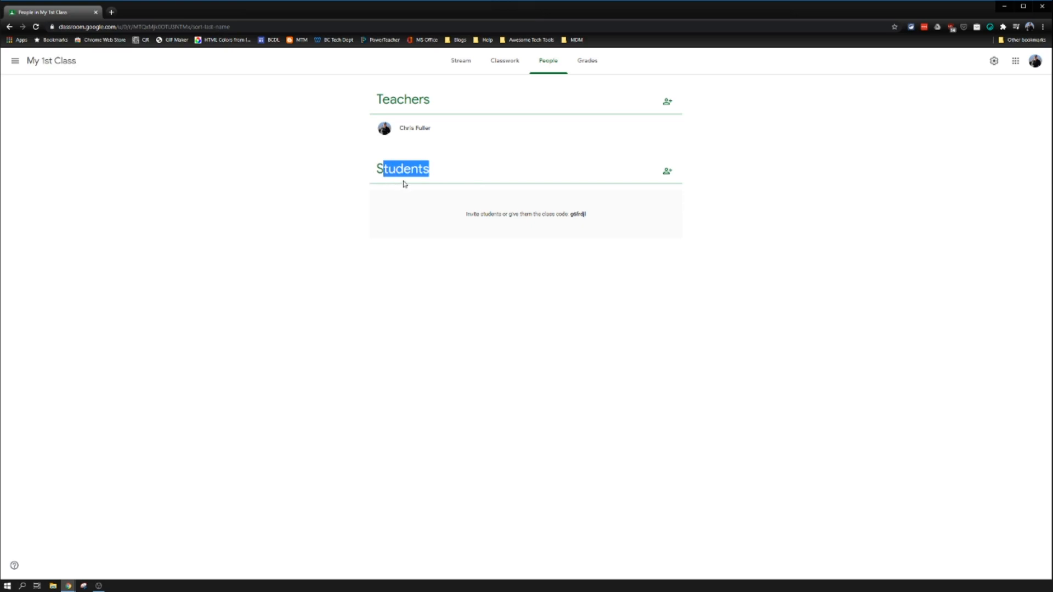
{"action": "left_click", "coordinate": [576, 237]}
- View the class's grades page, then open the class settings and look through the Class Details fields
{"action": "left_click", "coordinate": [588, 66]}
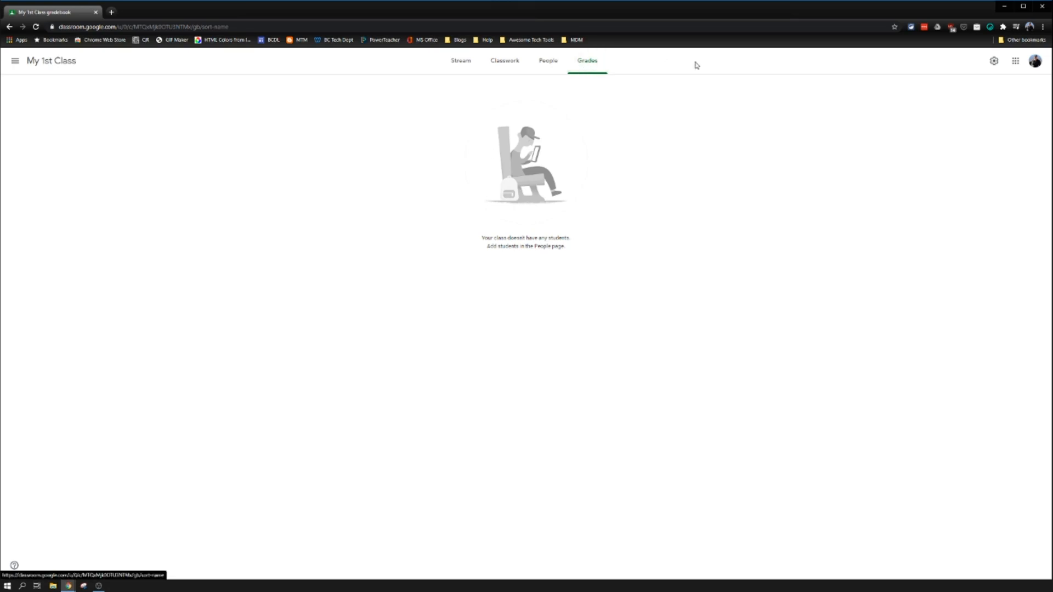
{"action": "left_click", "coordinate": [994, 64]}
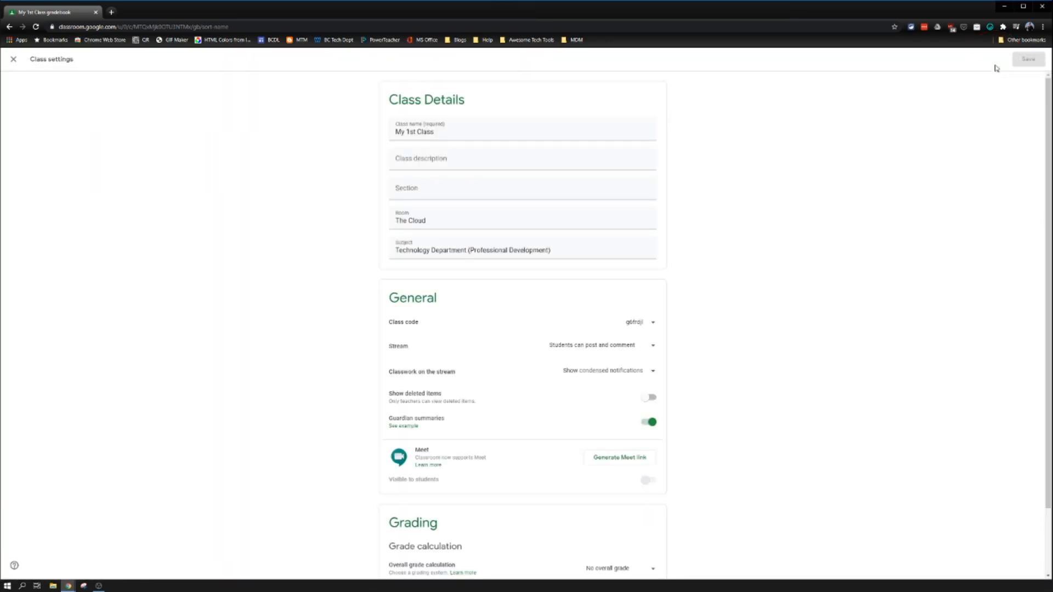
{"action": "double_click", "coordinate": [424, 132]}
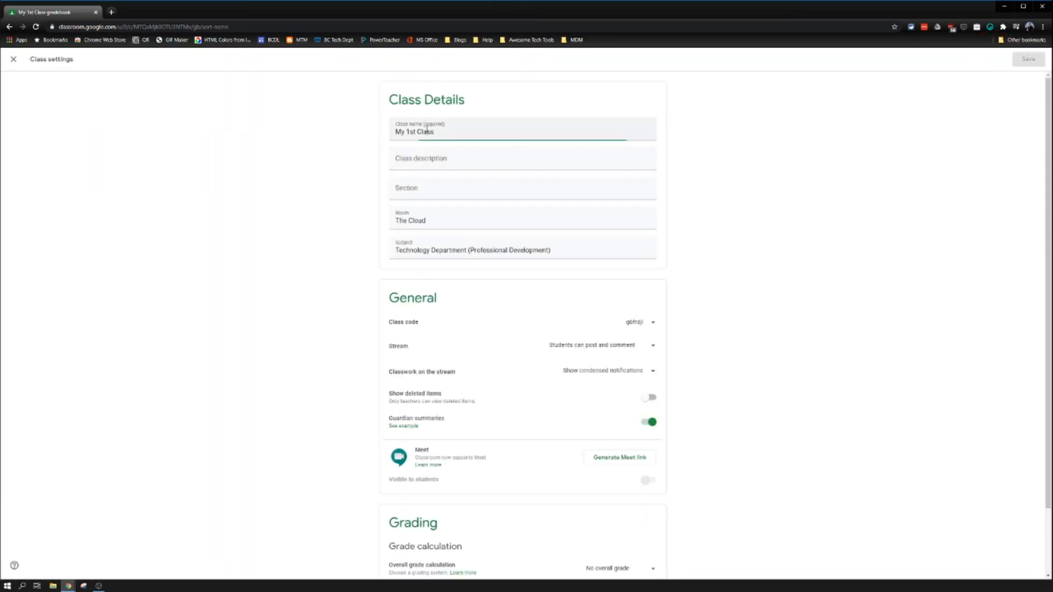
{"action": "left_click", "coordinate": [419, 162]}
{"action": "left_click", "coordinate": [404, 196]}
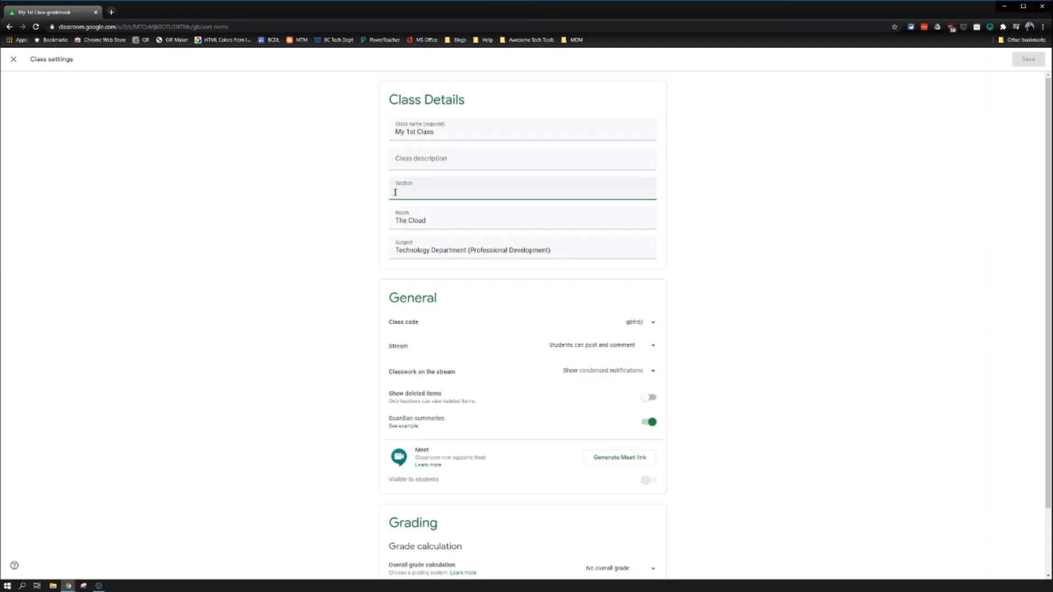
{"action": "key", "text": "Tab"}
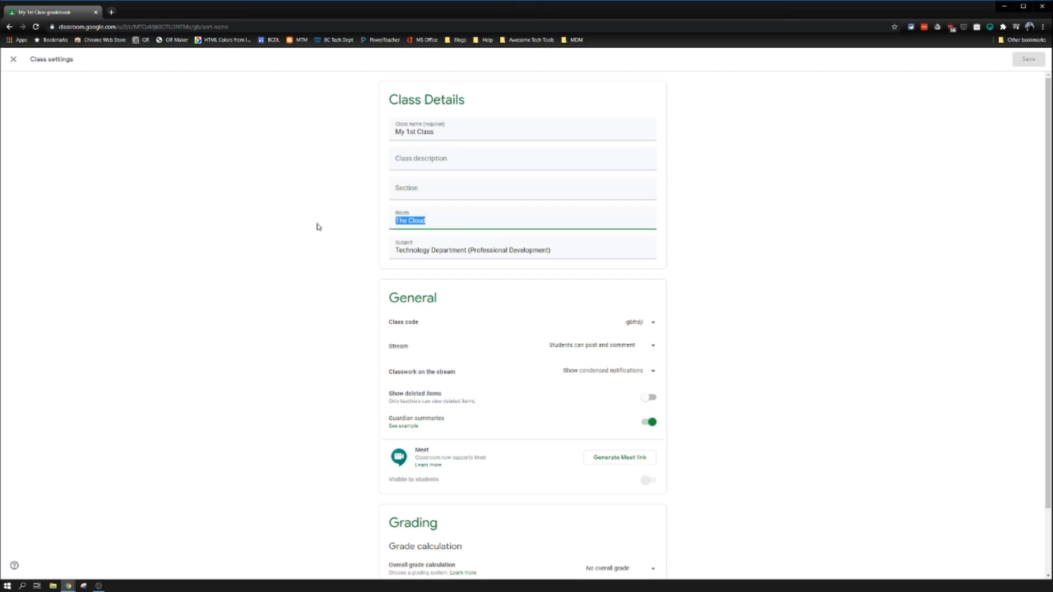
{"action": "left_click", "coordinate": [829, 303]}
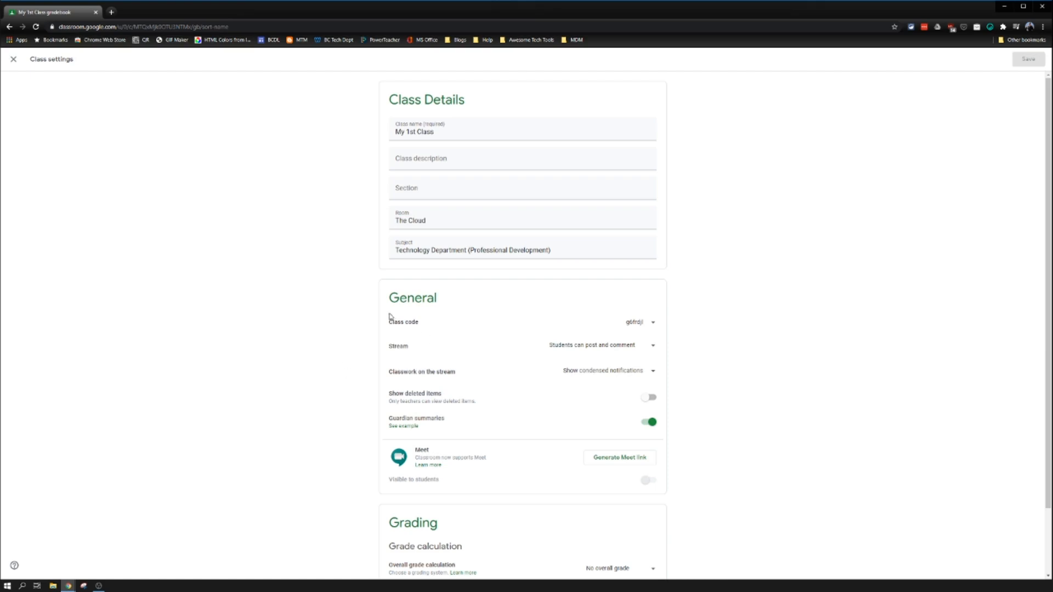
- Examine the General settings, display the class code full screen, and close the display
{"action": "double_click", "coordinate": [404, 298]}
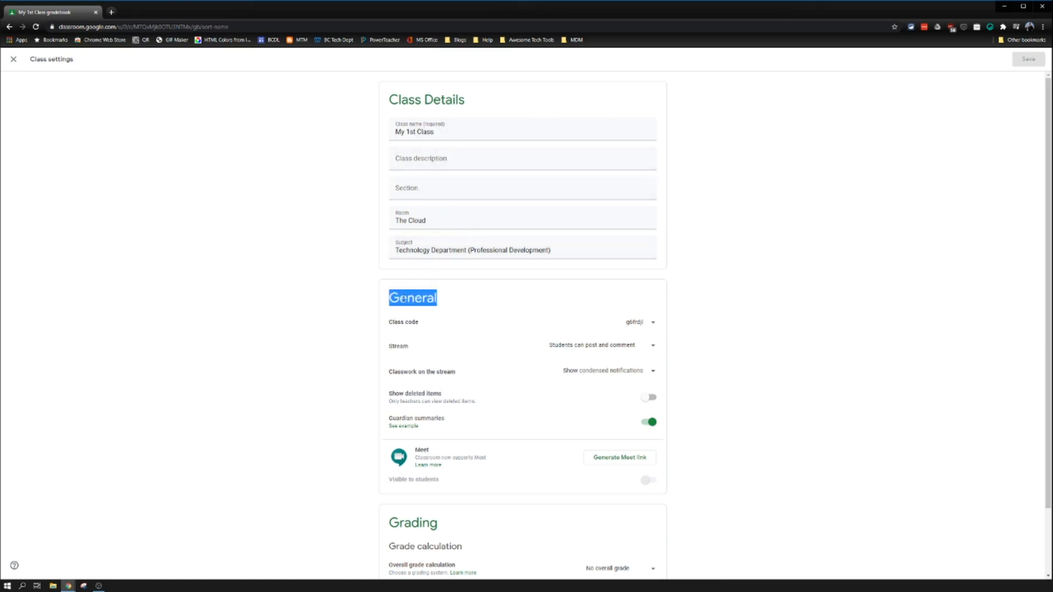
{"action": "scroll", "coordinate": [416, 310], "scroll_direction": "down", "scroll_amount": 2}
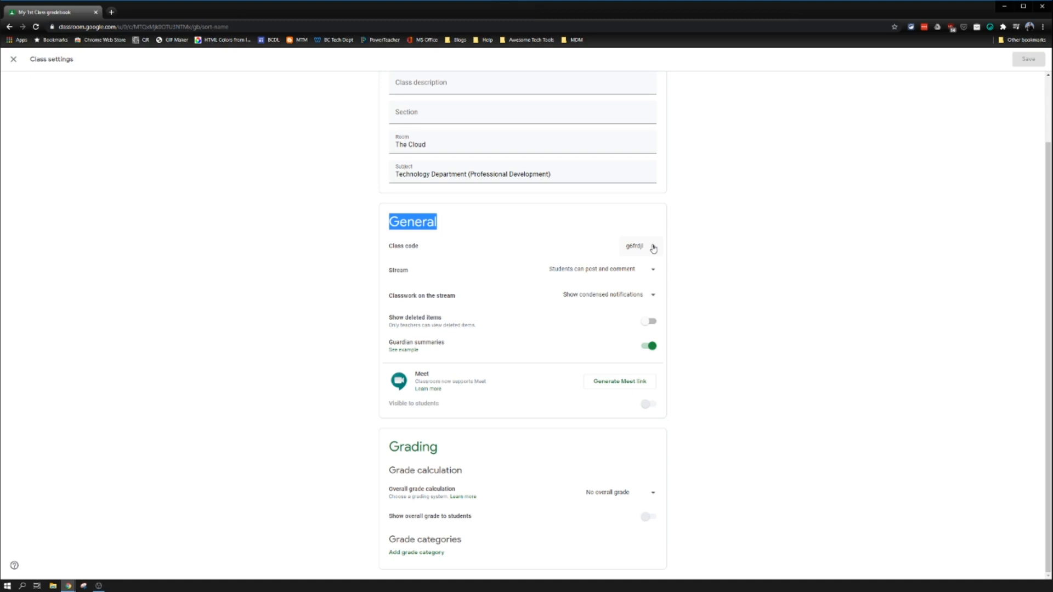
{"action": "left_click", "coordinate": [653, 249]}
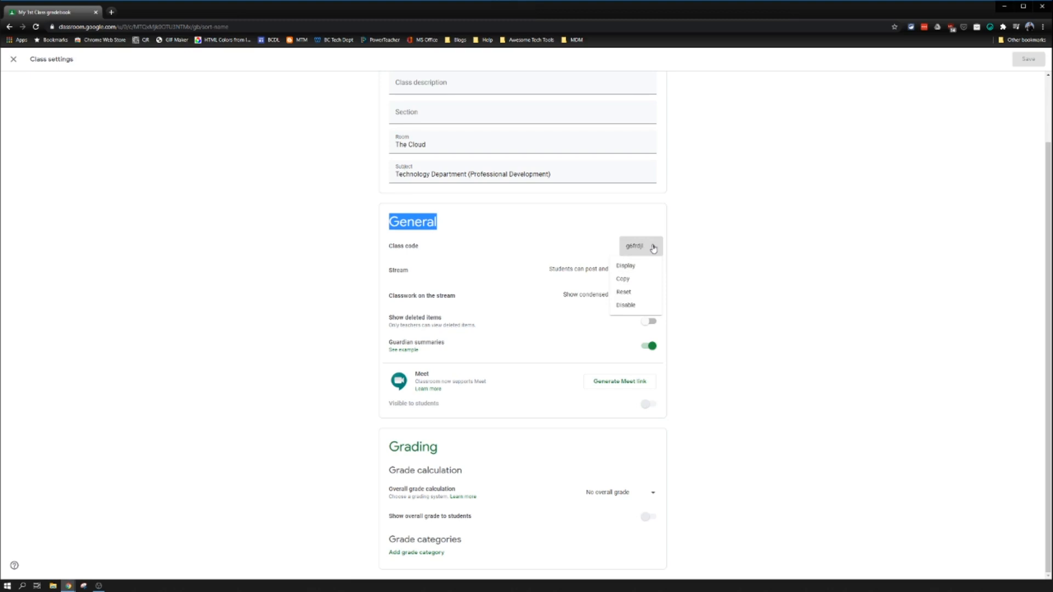
{"action": "left_click", "coordinate": [630, 267]}
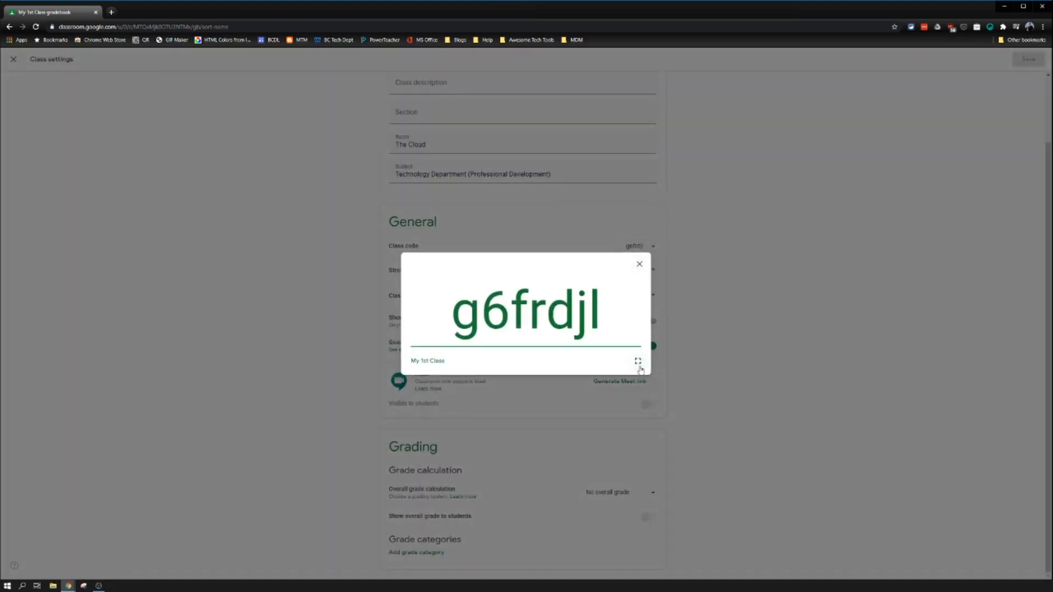
{"action": "left_click", "coordinate": [636, 364]}
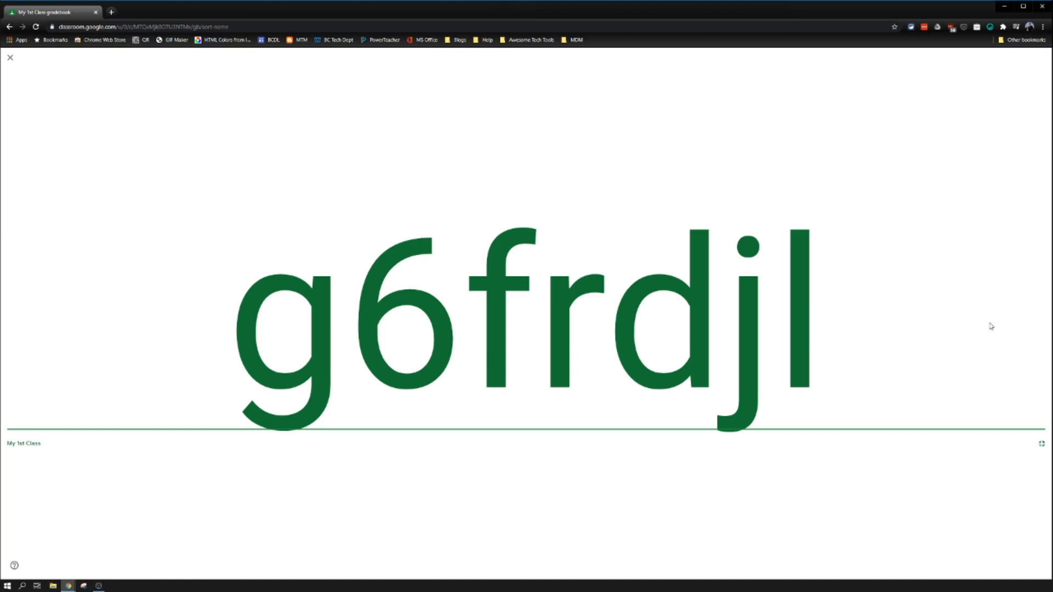
{"action": "left_click", "coordinate": [10, 59]}
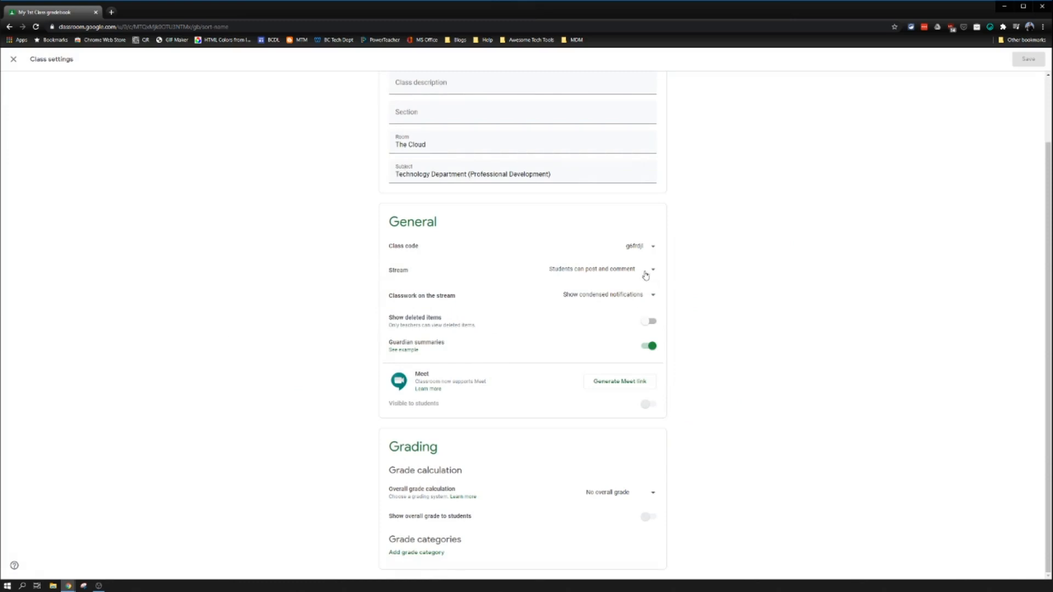
- Set the stream permission to Students can only comment
{"action": "left_click_drag", "start_coordinate": [389, 270], "coordinate": [411, 271]}
{"action": "left_click", "coordinate": [653, 275]}
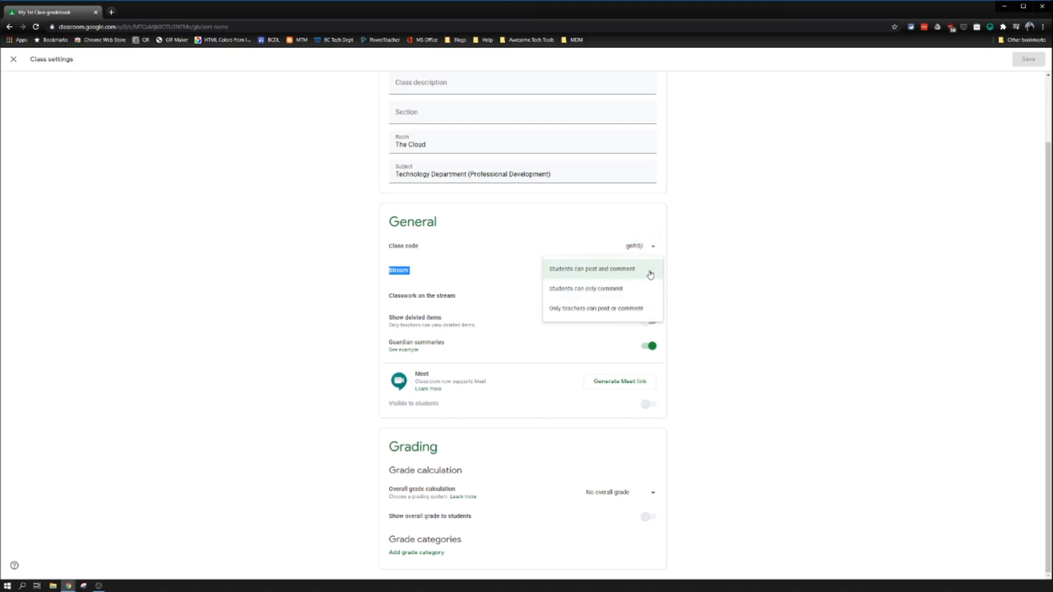
{"action": "left_click", "coordinate": [613, 295]}
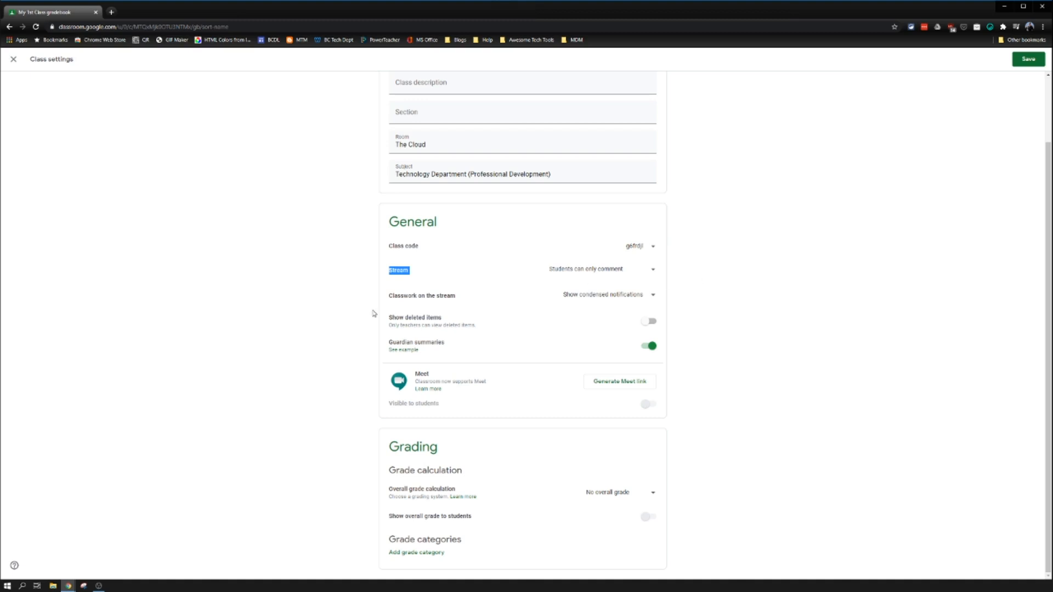
- Check the Classwork on the stream options, keeping condensed notifications, and set the stream permission back to Students can post and comment
{"action": "mouse_move", "coordinate": [390, 296]}
{"action": "left_mouse_down"}
{"action": "mouse_move", "coordinate": [408, 296]}
{"action": "mouse_move", "coordinate": [388, 297]}
{"action": "left_mouse_up"}
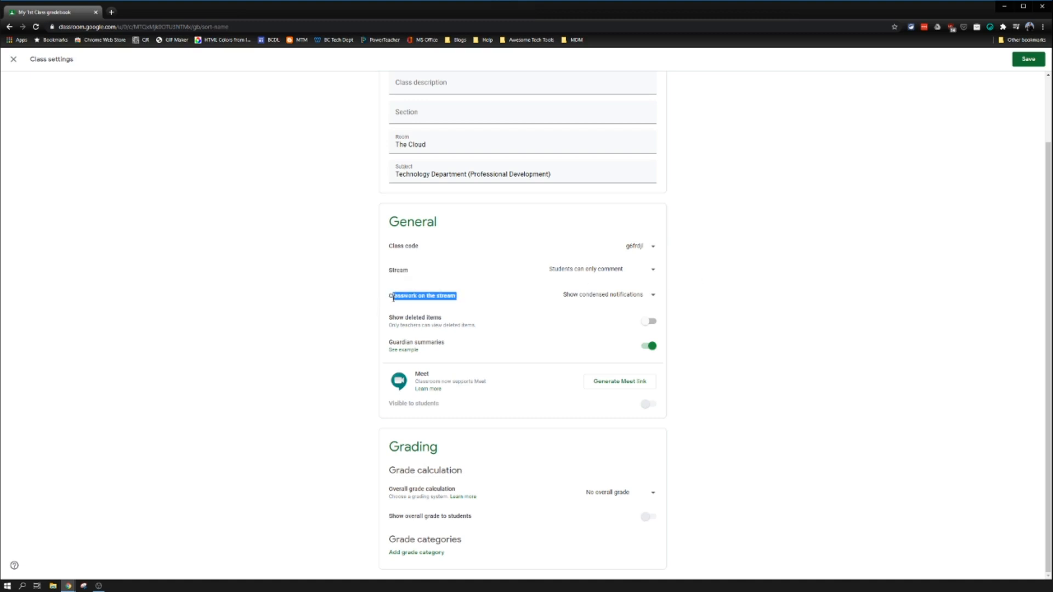
{"action": "left_click", "coordinate": [388, 299]}
{"action": "double_click", "coordinate": [446, 296]}
{"action": "triple_click", "coordinate": [446, 296]}
{"action": "left_click", "coordinate": [600, 294]}
{"action": "left_click", "coordinate": [588, 314]}
- Generate a Meet link with its visibility to students turned off, and save the class settings after reviewing the grading options
{"action": "left_click", "coordinate": [616, 384]}
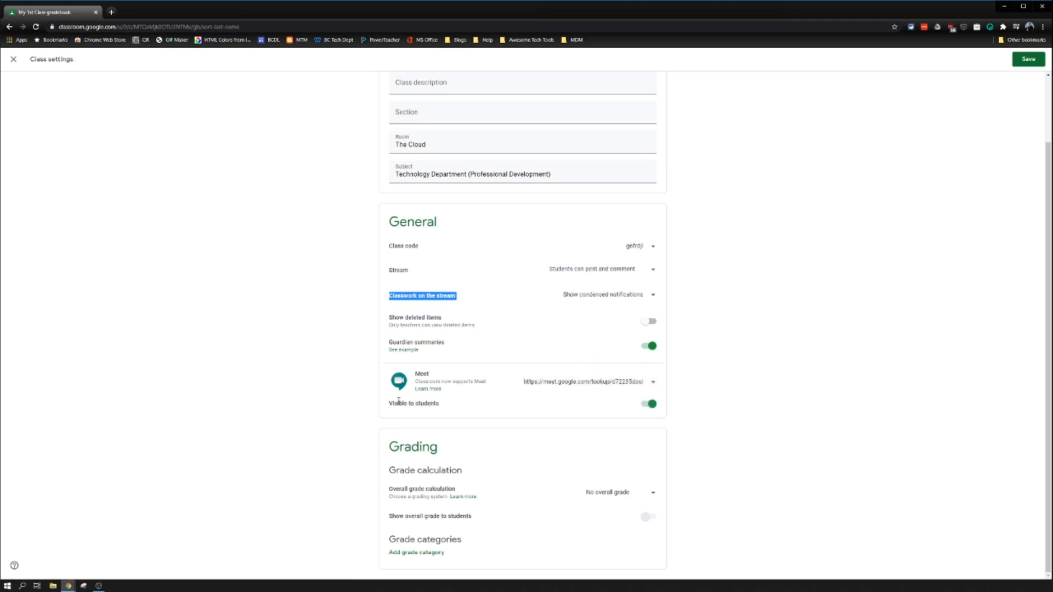
{"action": "left_click", "coordinate": [648, 407]}
{"action": "left_click_drag", "start_coordinate": [387, 458], "coordinate": [492, 554]}
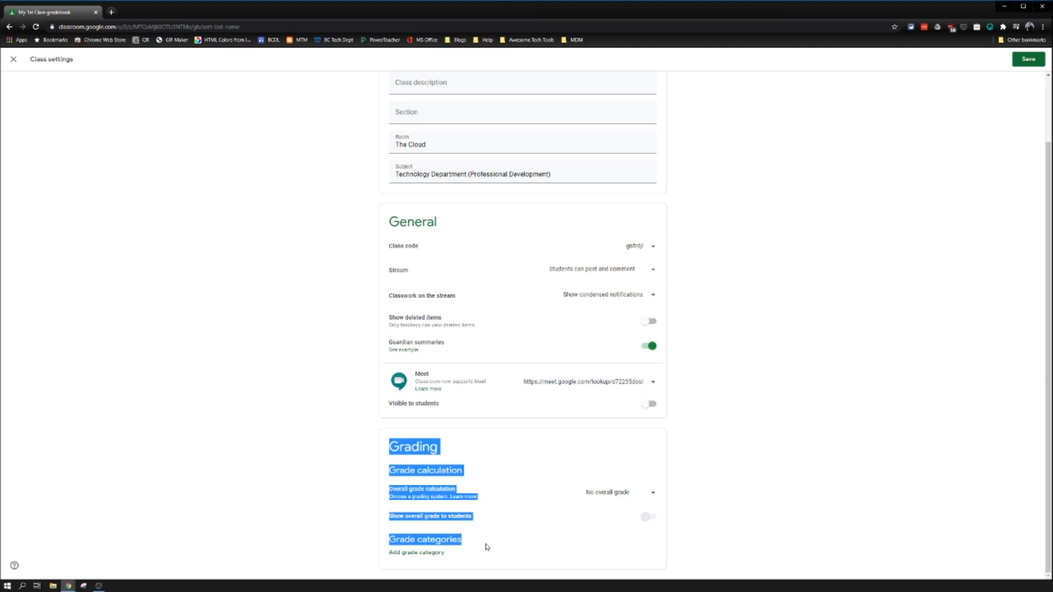
{"action": "scroll", "coordinate": [485, 546], "scroll_direction": "up", "scroll_amount": 2}
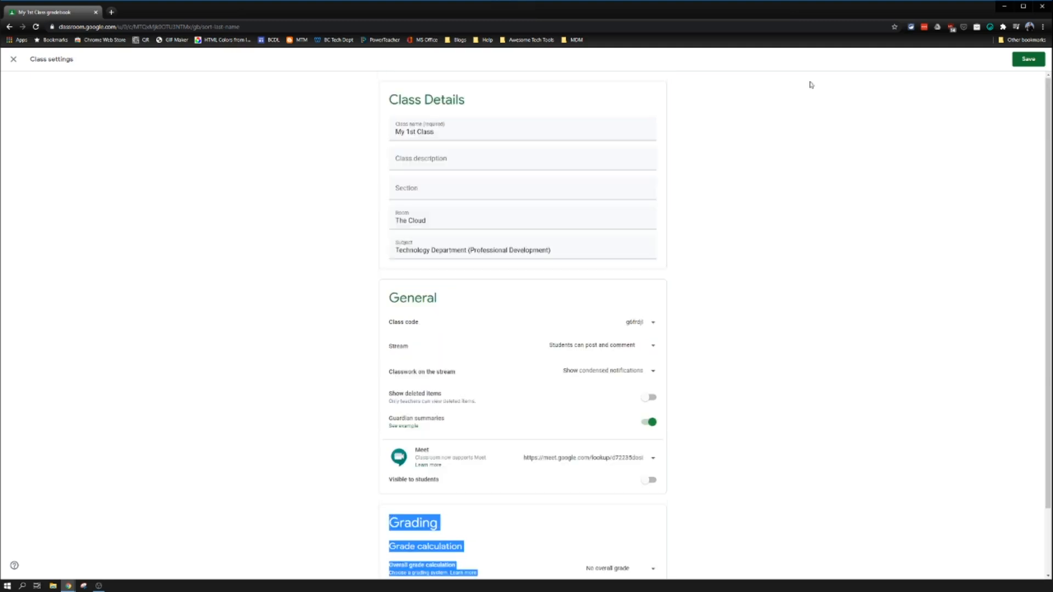
{"action": "left_click", "coordinate": [1037, 65]}
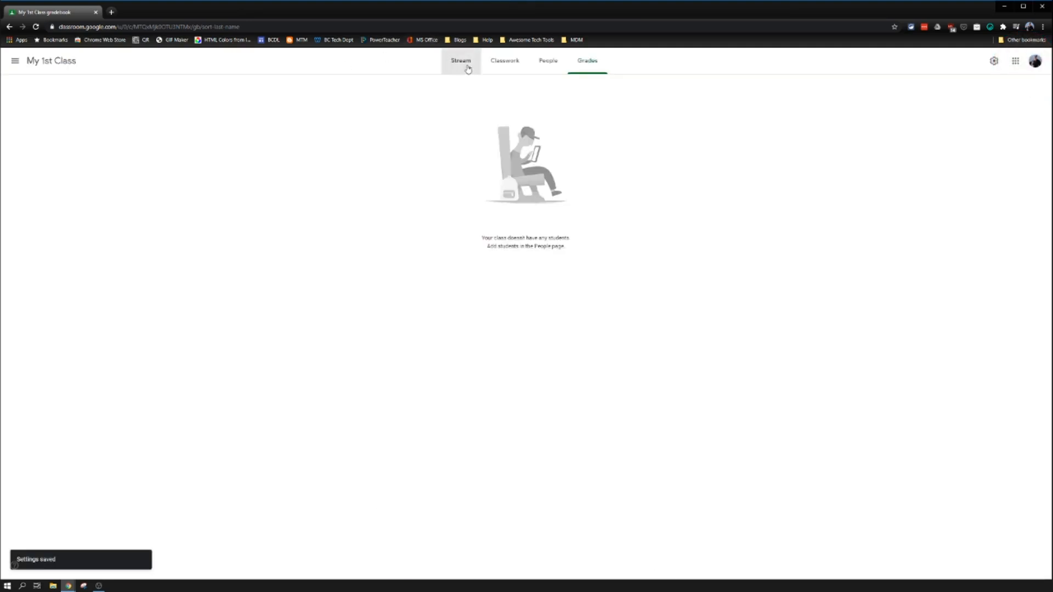
- Check the class stream, return to the class list, and archive My 1st Class
{"action": "left_click", "coordinate": [465, 67]}
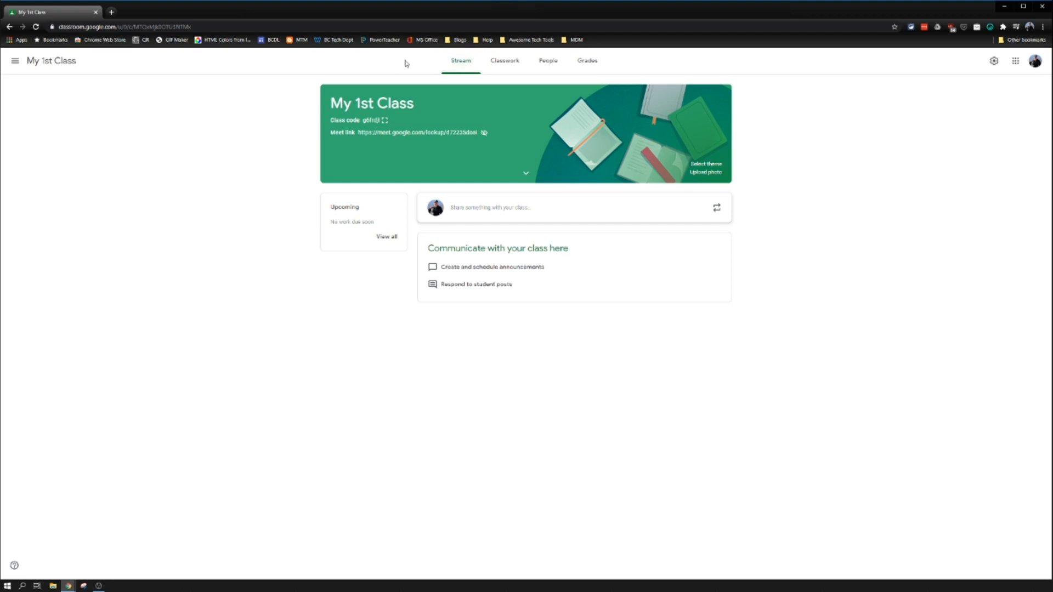
{"action": "left_click", "coordinate": [15, 63]}
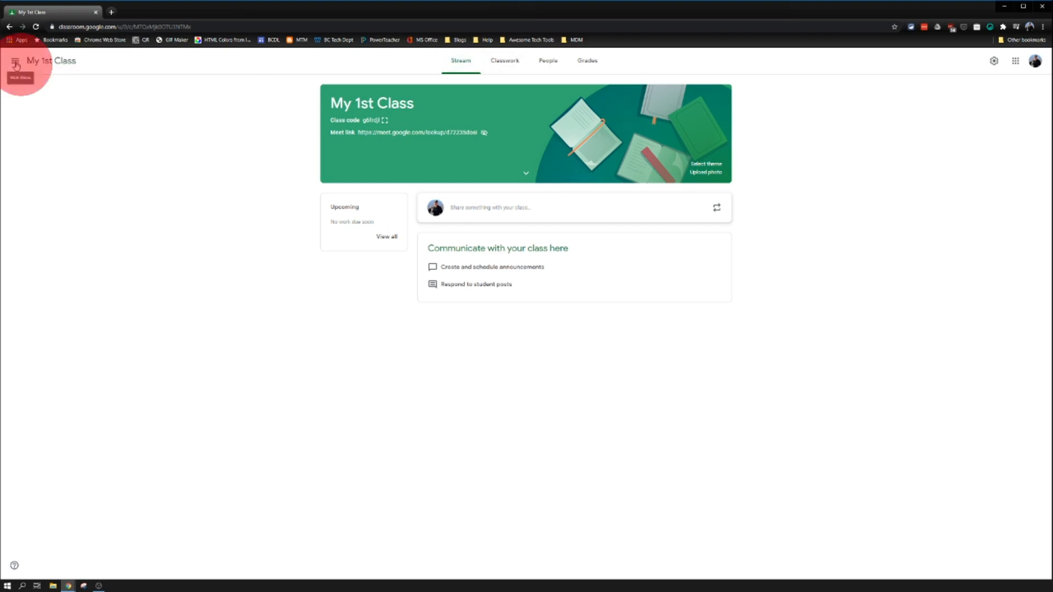
{"action": "left_click", "coordinate": [16, 64]}
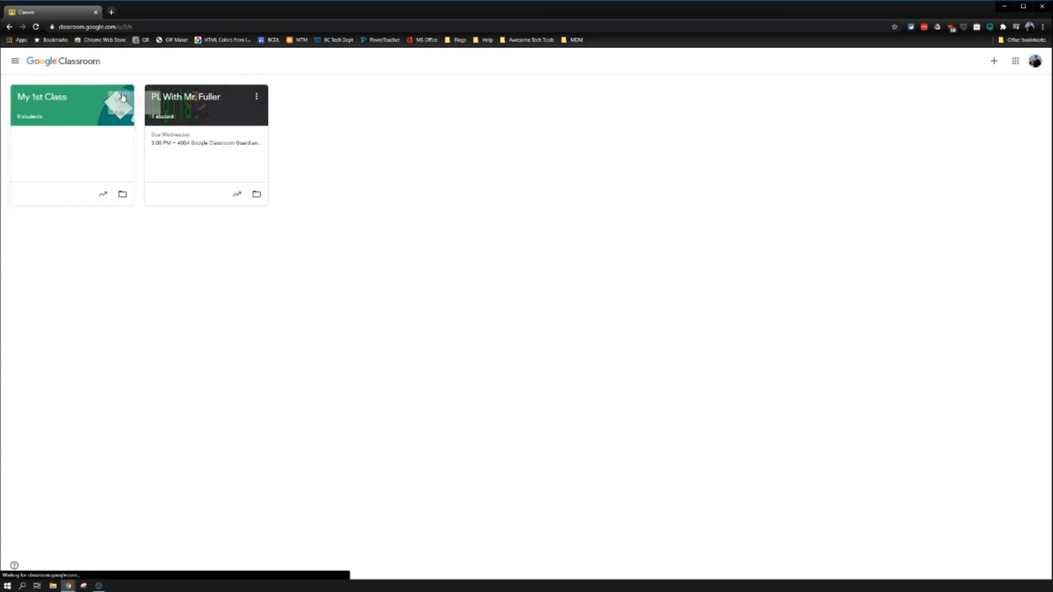
{"action": "left_click", "coordinate": [122, 97]}
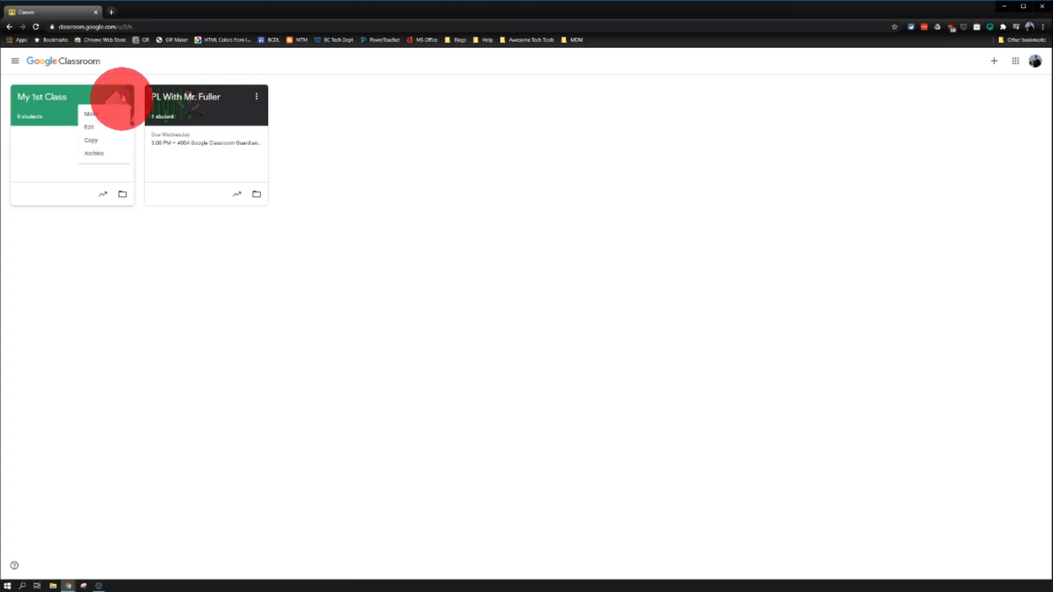
{"action": "left_click", "coordinate": [99, 154]}
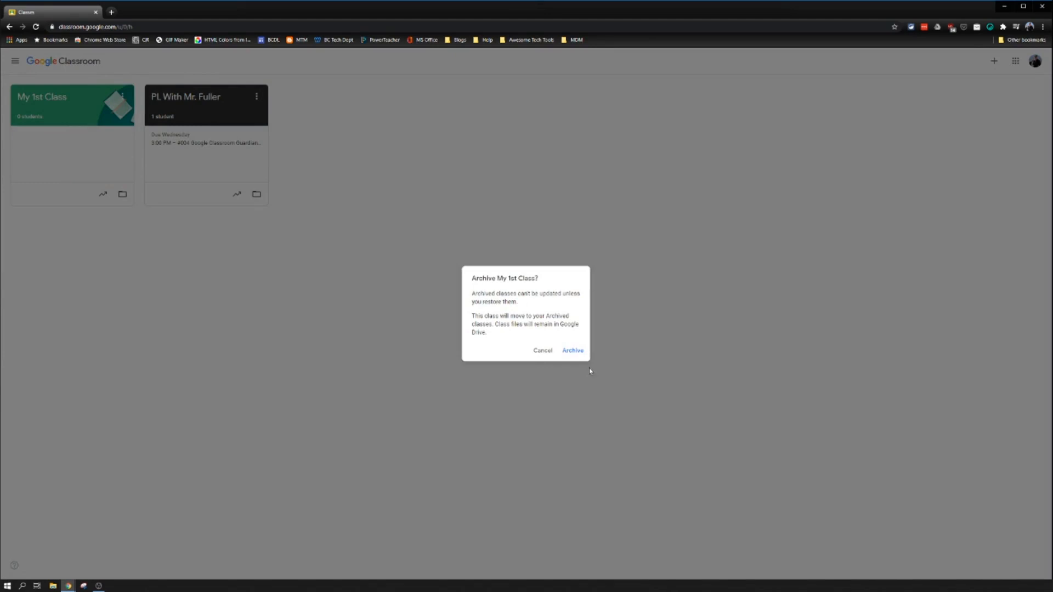
{"action": "left_click", "coordinate": [570, 351]}
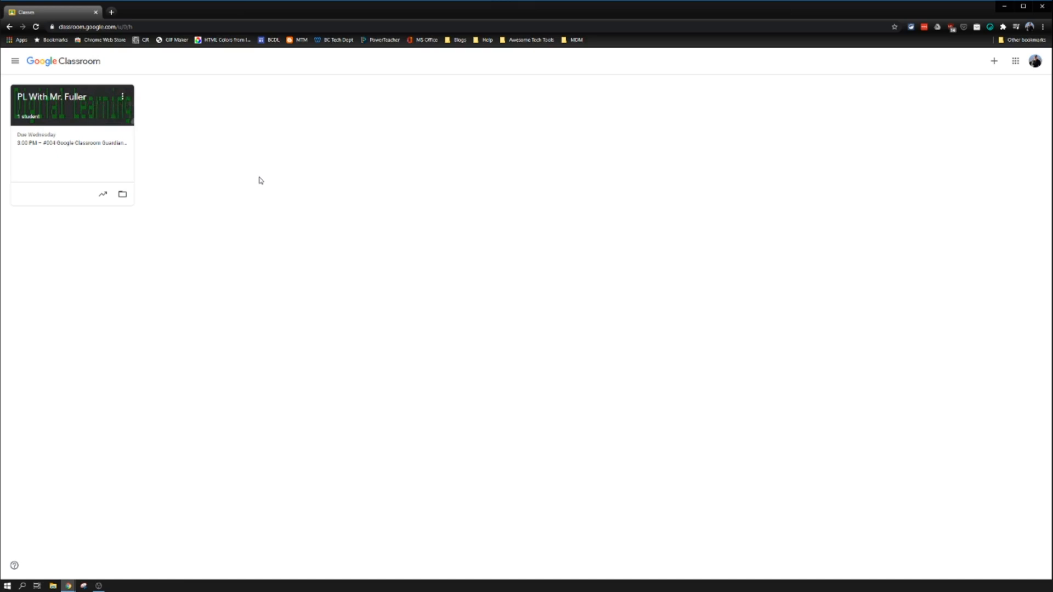
- Start creating a new class from the class list
{"action": "left_click", "coordinate": [993, 62]}
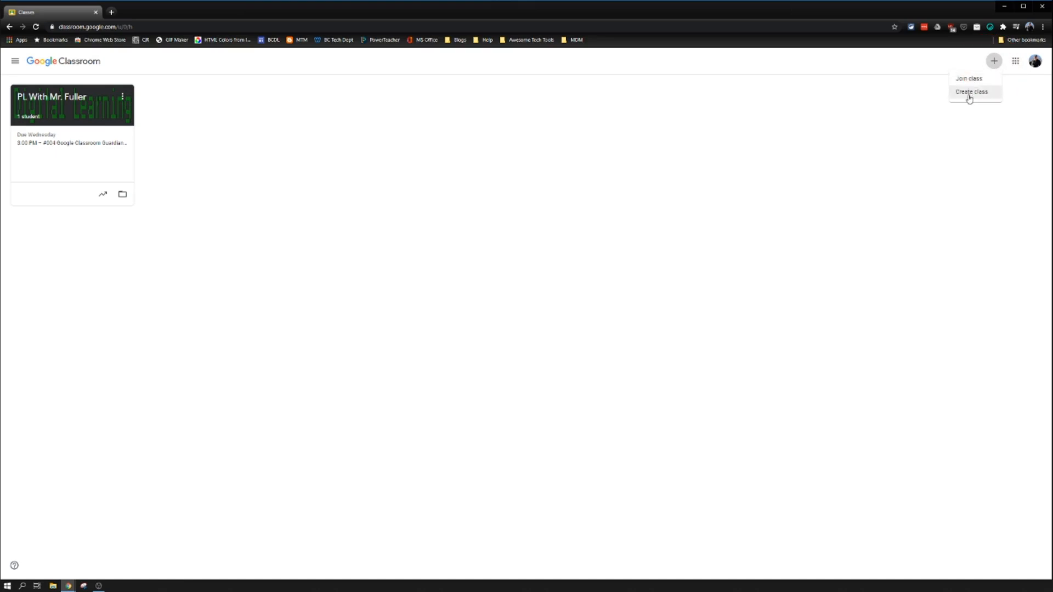
{"action": "left_click", "coordinate": [969, 96]}
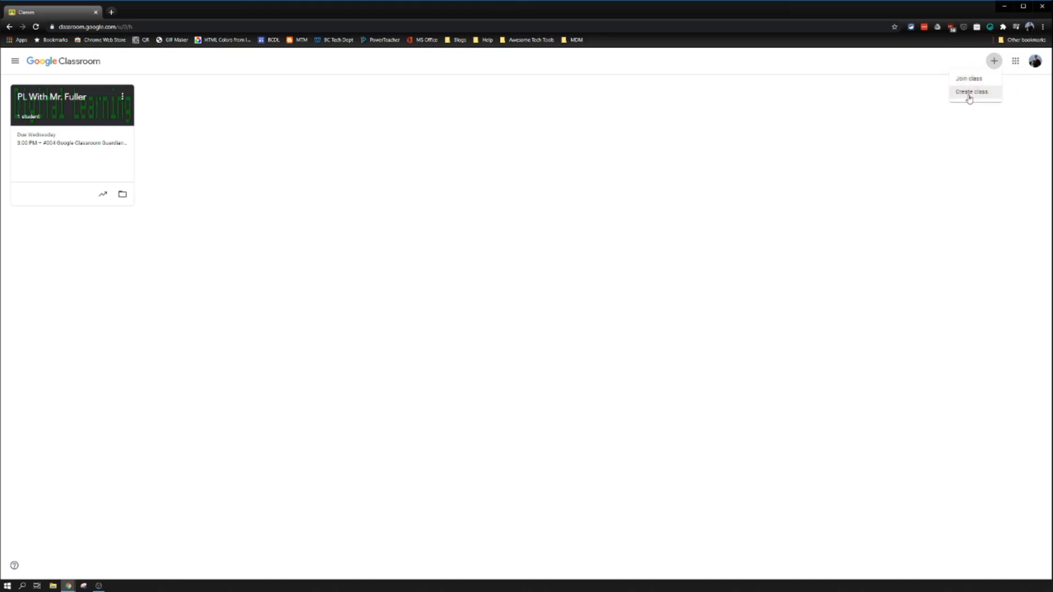